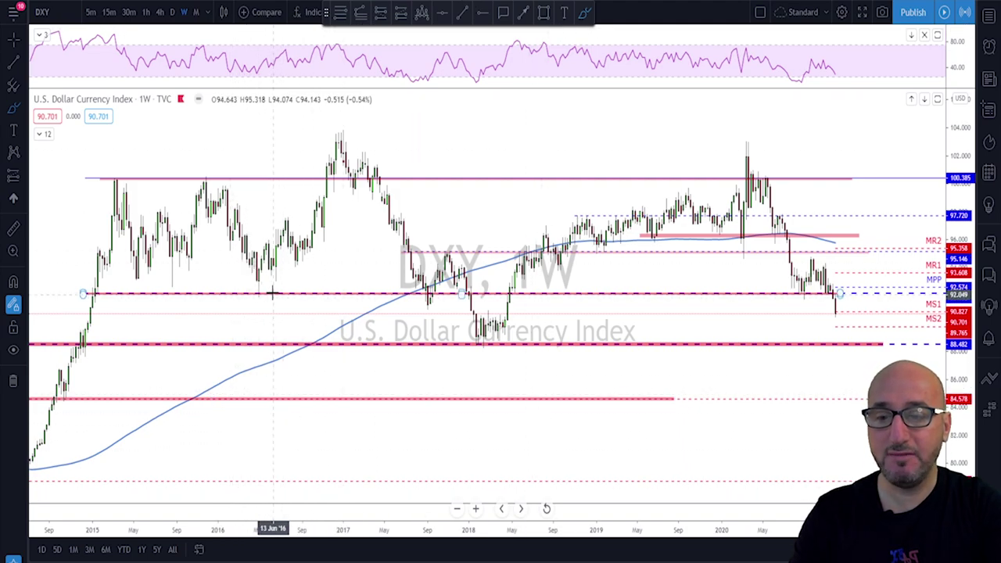
# - Brush circles around the May 2016 and 2020 lows near the 92.136 level and underline the September 2017 low
pyautogui.moveTo(266, 287)
pyautogui.mouseDown()
pyautogui.moveTo(252, 297)
pyautogui.moveTo(263, 286)
pyautogui.mouseUp()
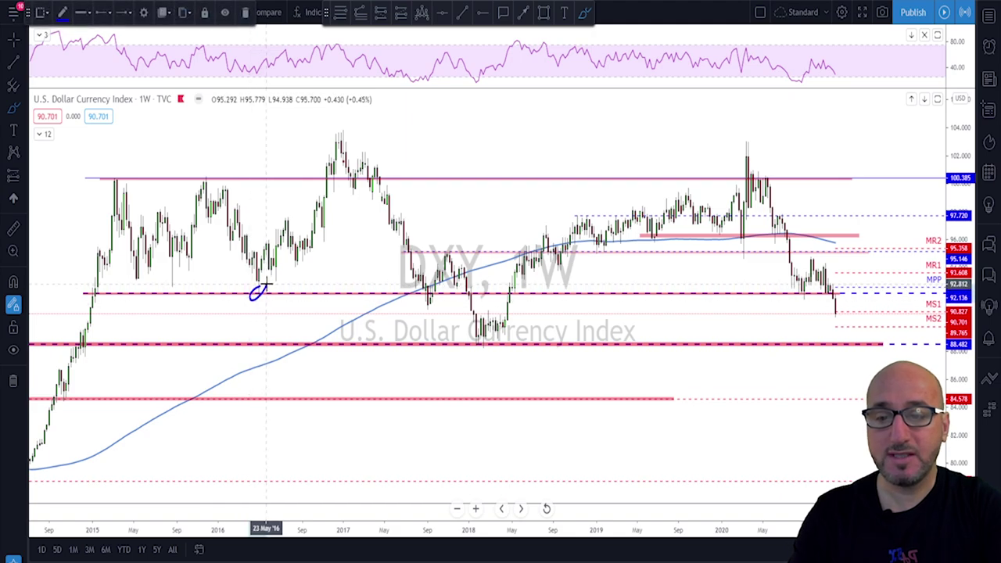
pyautogui.moveTo(810, 288); pyautogui.dragTo(808, 286)
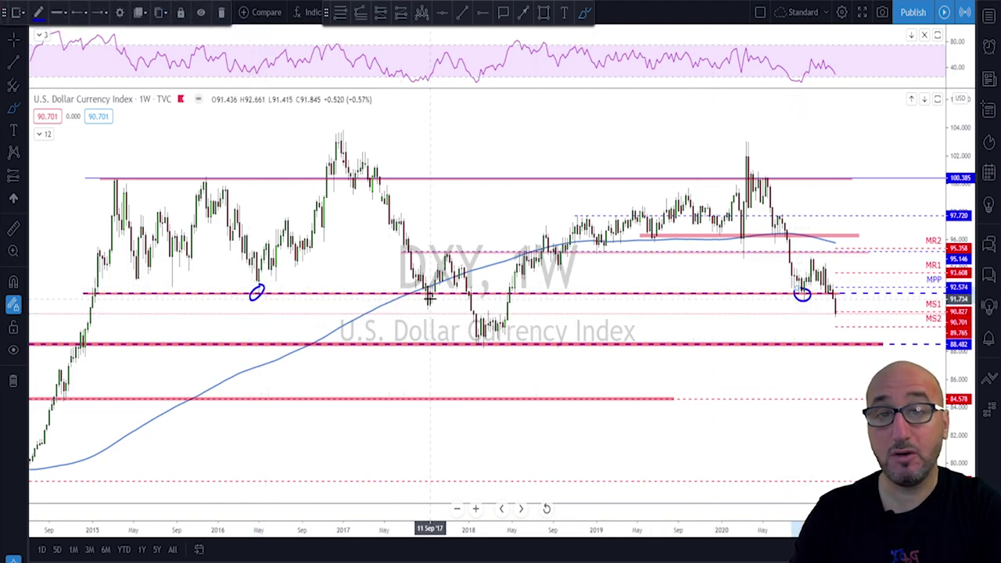
pyautogui.moveTo(416, 308); pyautogui.dragTo(436, 309)
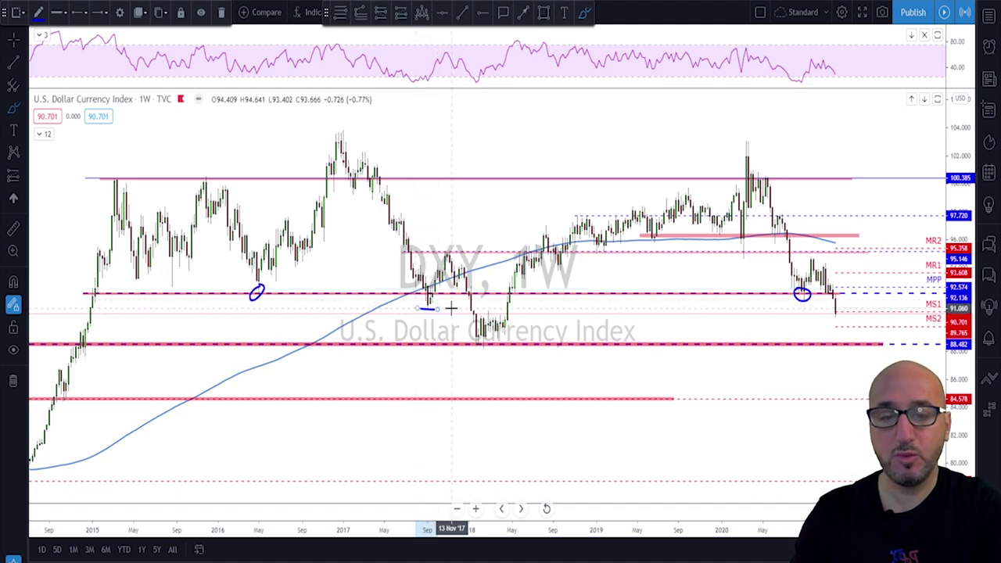
# - Undo the brush marks on the lows, trace the latest weekly decline through the 92.136 level, and undo that stroke too
pyautogui.hotkey('ctrl', 'z')
pyautogui.hotkey('ctrl', 'z')
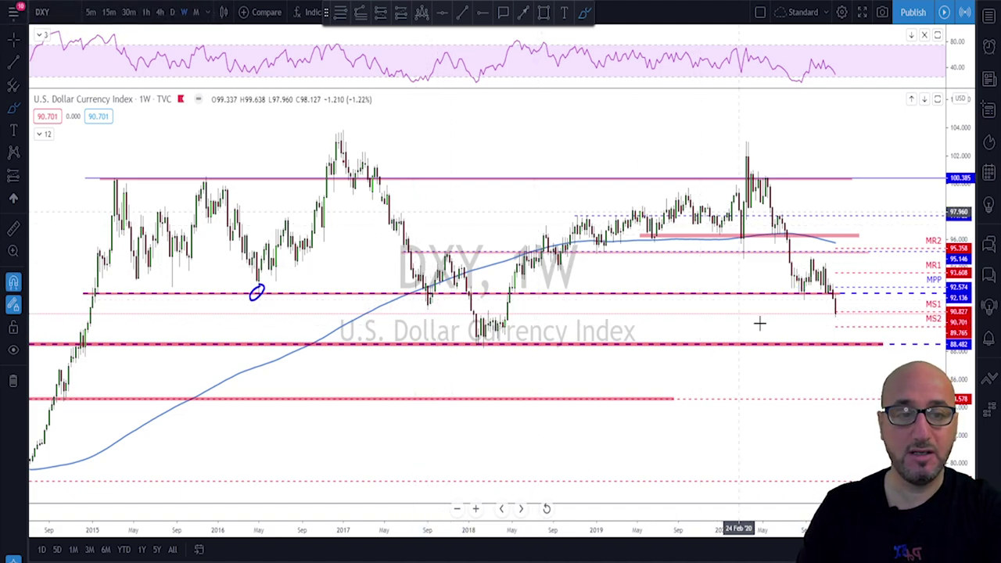
pyautogui.moveTo(822, 268); pyautogui.dragTo(836, 319)
pyautogui.hotkey('ctrl', 'z')
pyautogui.hotkey('ctrl', 'z')
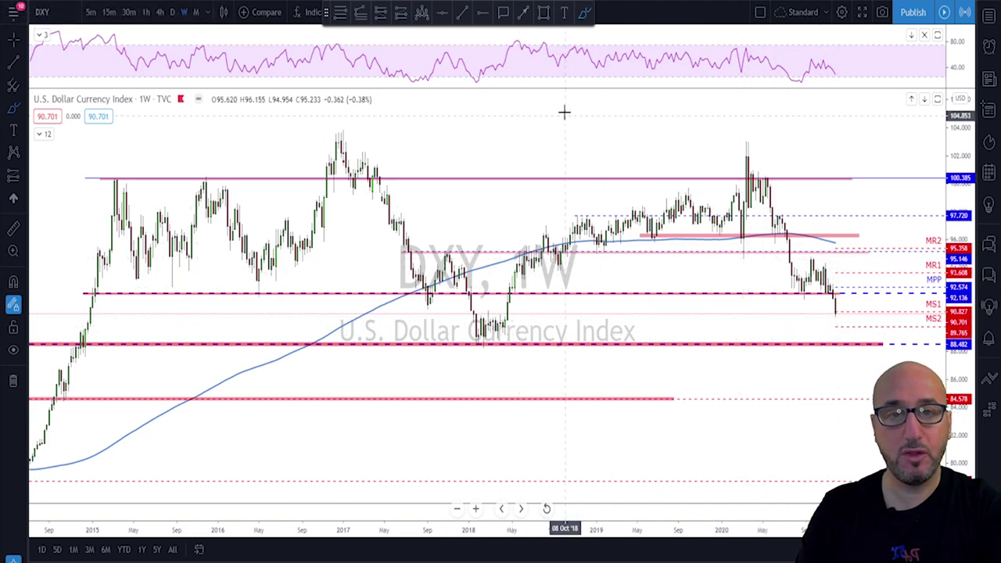
# - Draw an arrow from the latest weekly candle toward the early 2018 lows near the 88.482 support
pyautogui.click(523, 12)
pyautogui.click(827, 313)
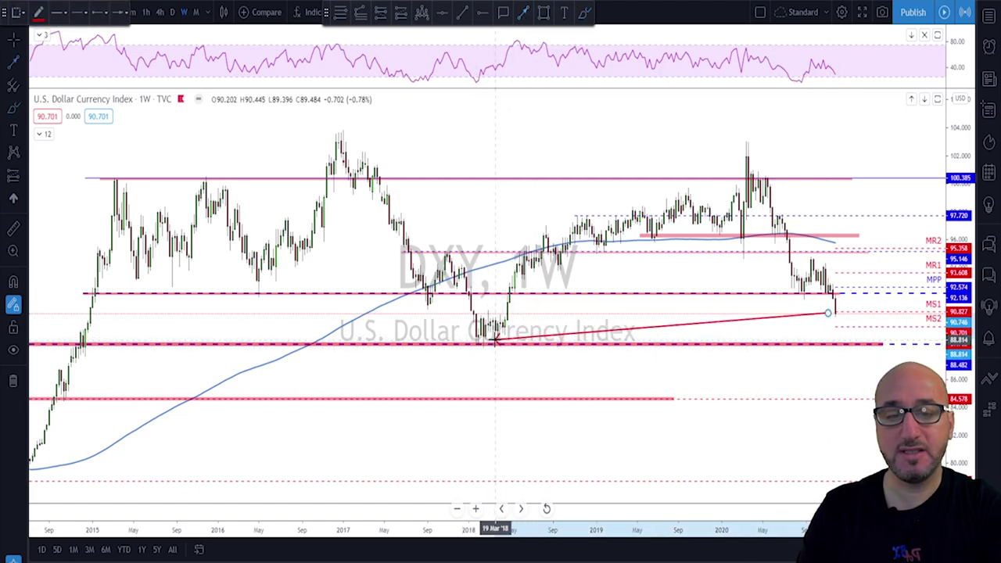
# - Brush a circle around the late 2008 to 2010 highs at the 88.482 level, and delete it
pyautogui.scroll(-3, 491, 334)
pyautogui.scroll(-6, 492, 338)
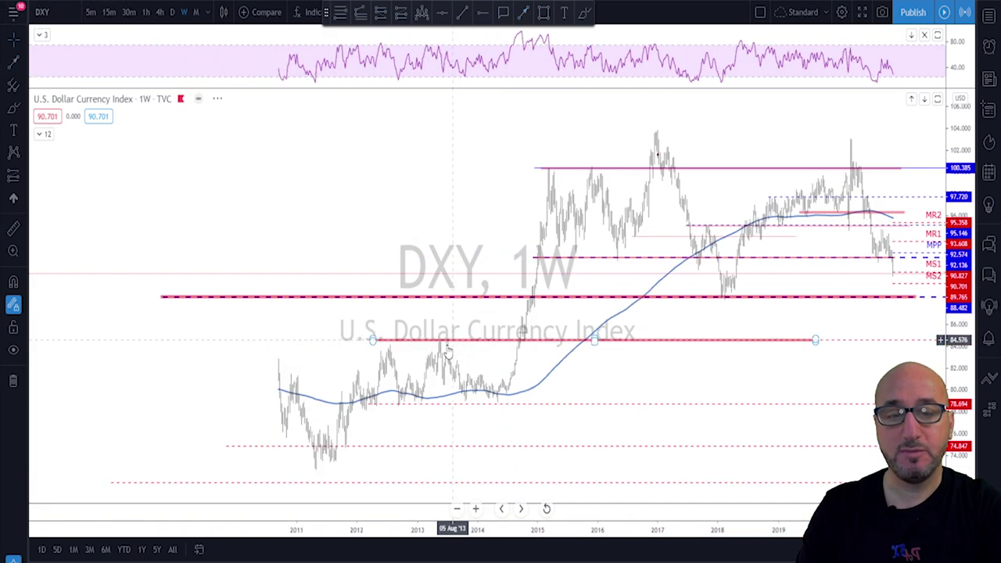
pyautogui.click(584, 12)
pyautogui.moveTo(260, 275)
pyautogui.mouseDown()
pyautogui.moveTo(231, 286)
pyautogui.moveTo(299, 300)
pyautogui.moveTo(344, 291)
pyautogui.moveTo(258, 274)
pyautogui.mouseUp()
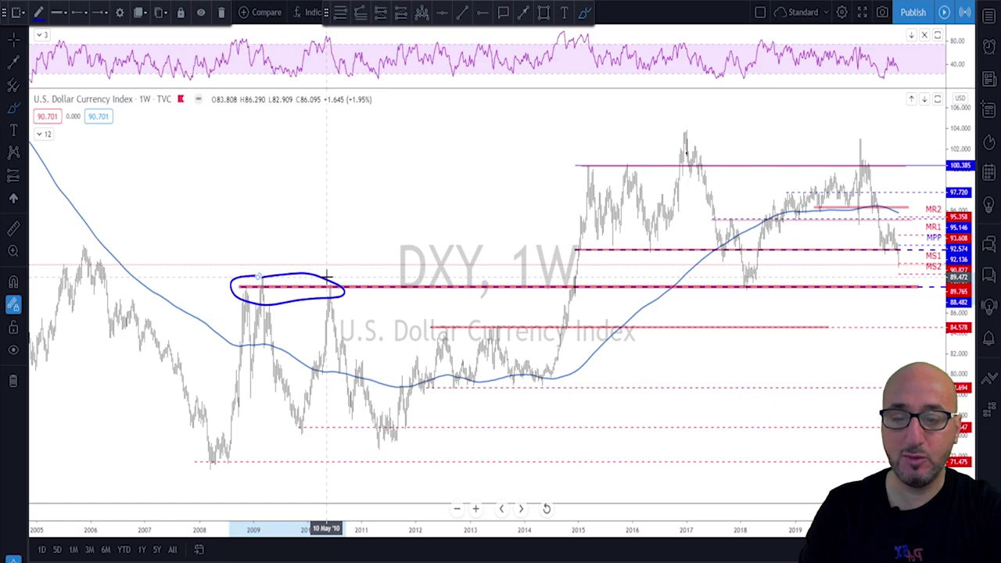
pyautogui.press('Delete')
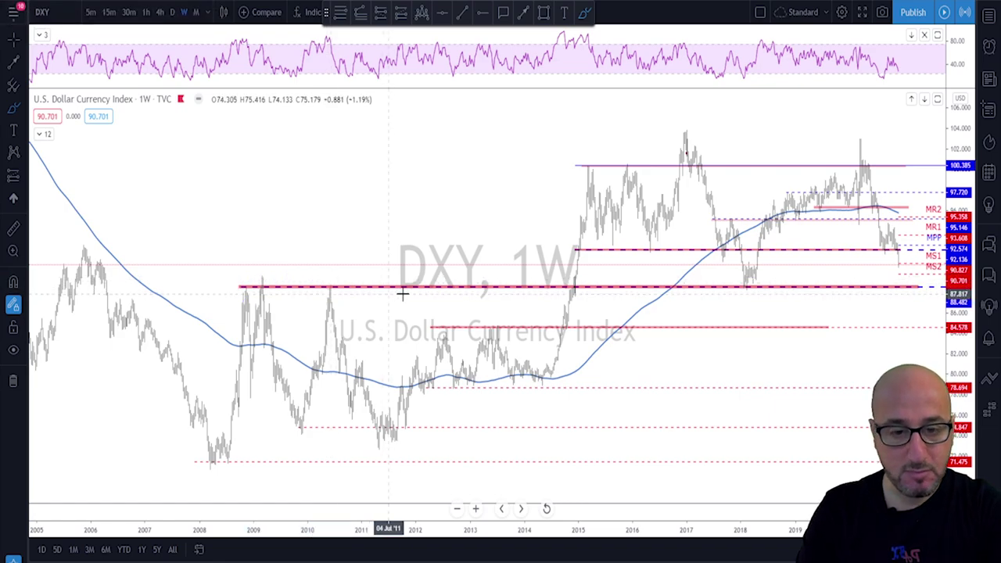
# - Switch the DXY chart to the daily timeframe and brush a projected rebound to the 92.136 level with a drop back down
pyautogui.scroll(3, 391, 290)
pyautogui.scroll(2, 492, 307)
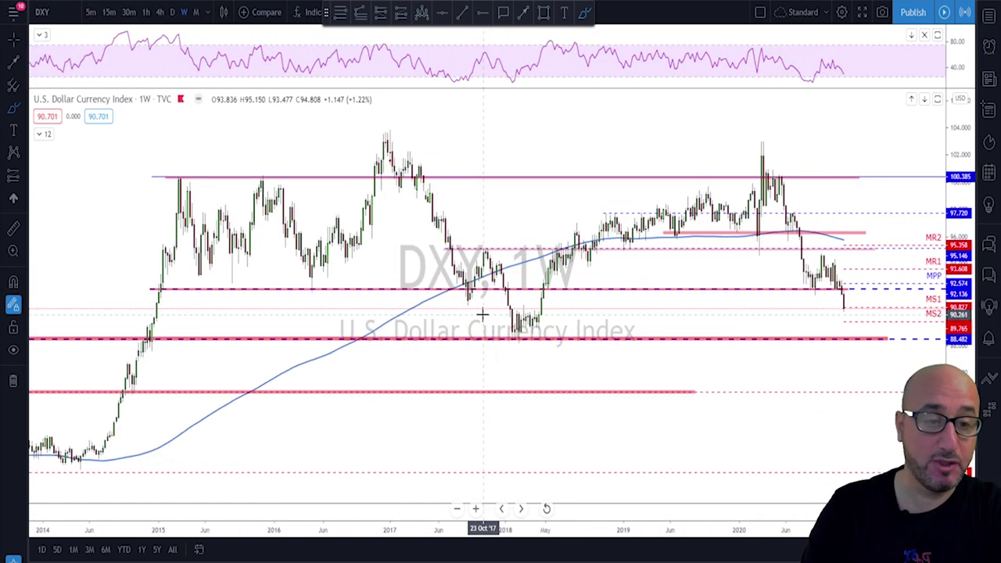
pyautogui.click(172, 12)
pyautogui.scroll(3, 719, 410)
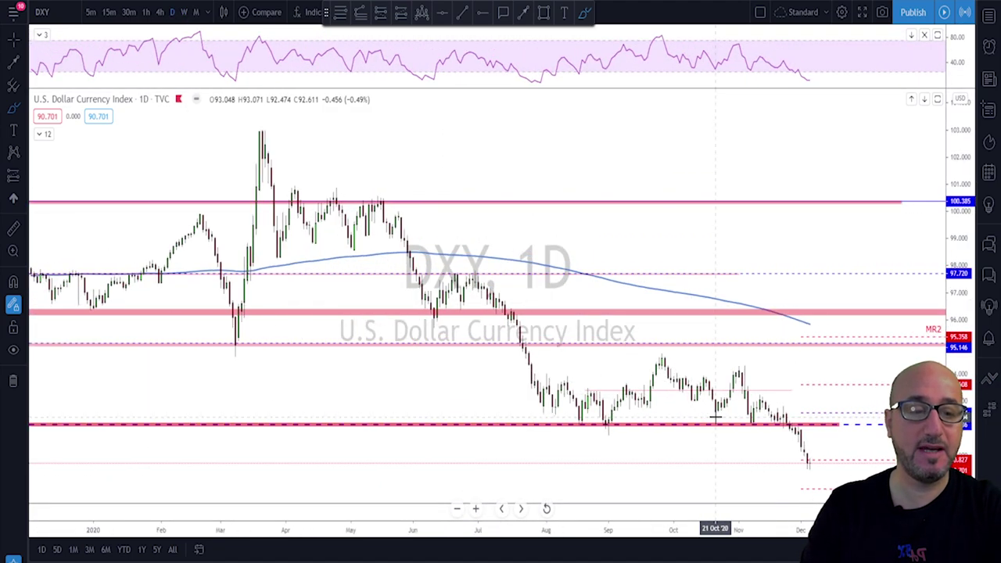
pyautogui.scroll(-2, 714, 416)
pyautogui.scroll(1, 838, 466)
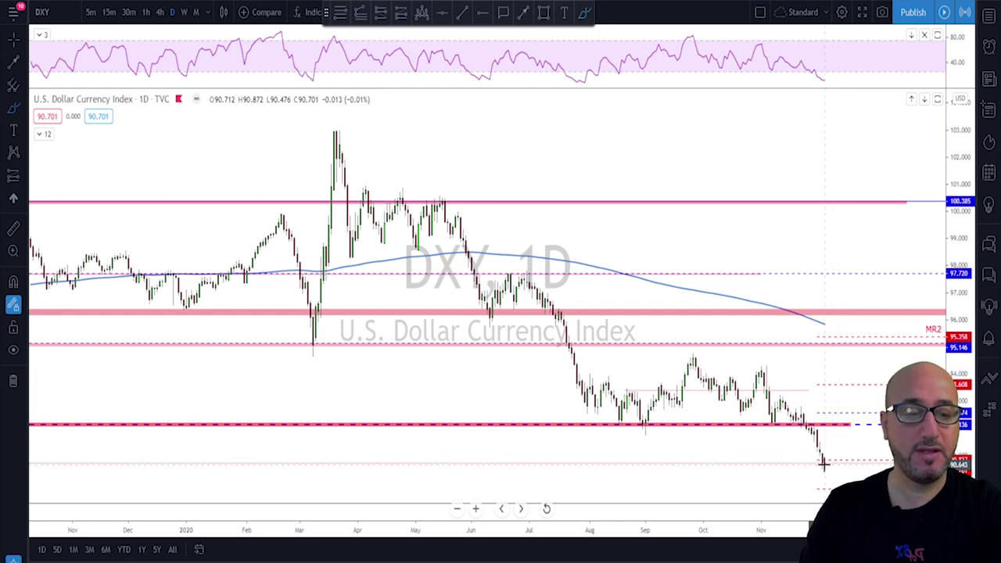
pyautogui.click(823, 464)
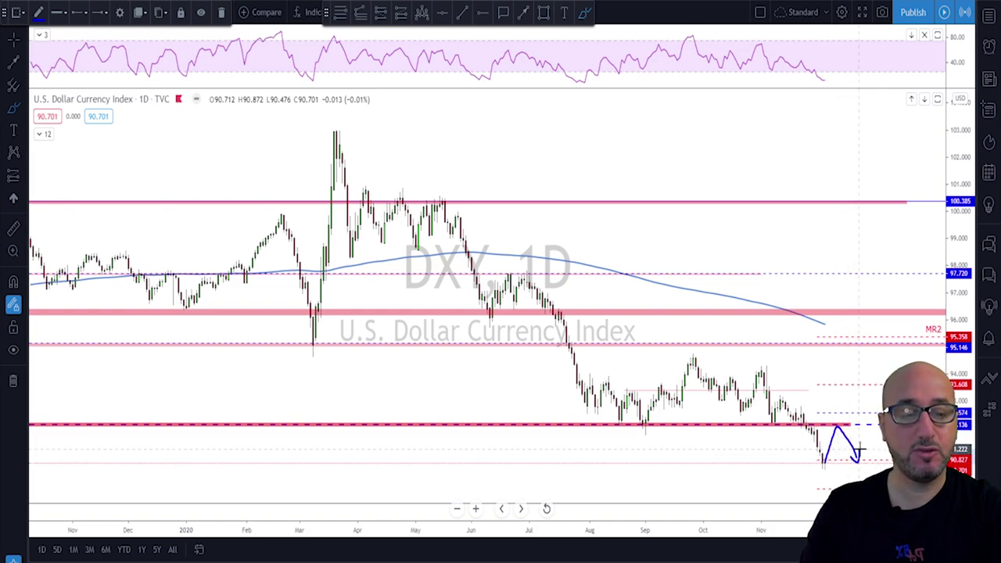
# - Open the GOLD chart and switch it to the weekly timeframe with the latest candles in view
pyautogui.scroll(-10, 815, 464)
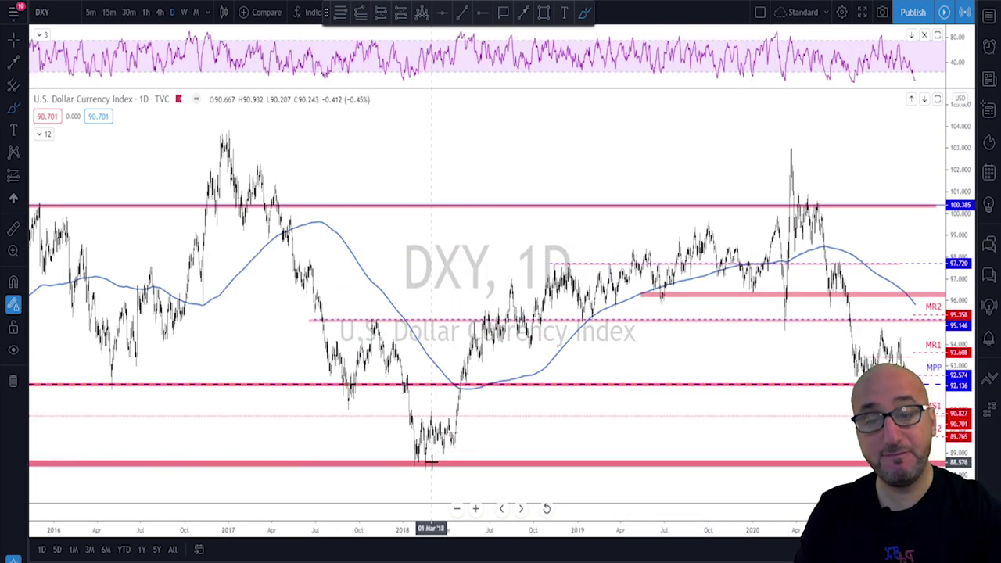
pyautogui.press('Down')
pyautogui.scroll(1, 569, 319)
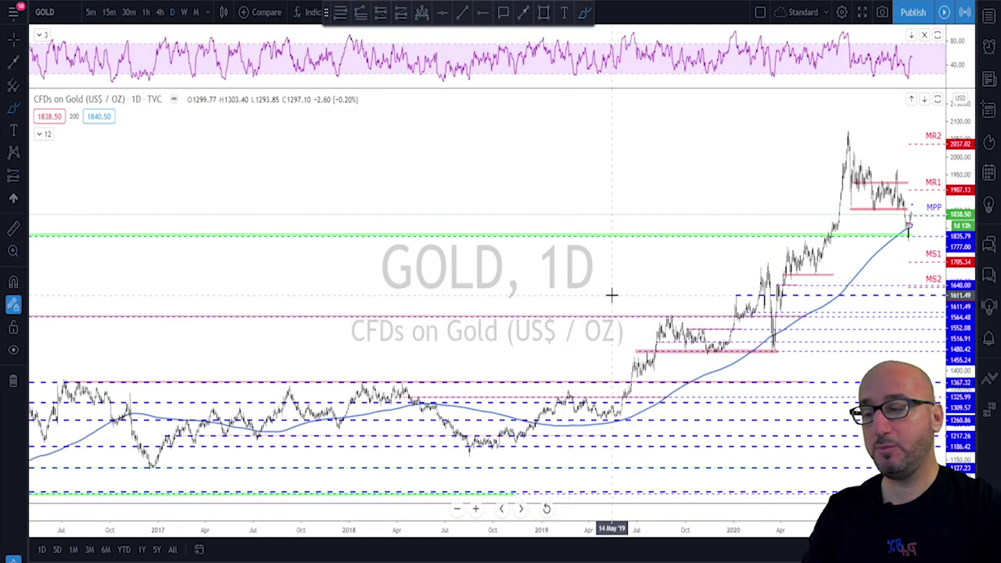
pyautogui.scroll(5, 623, 281)
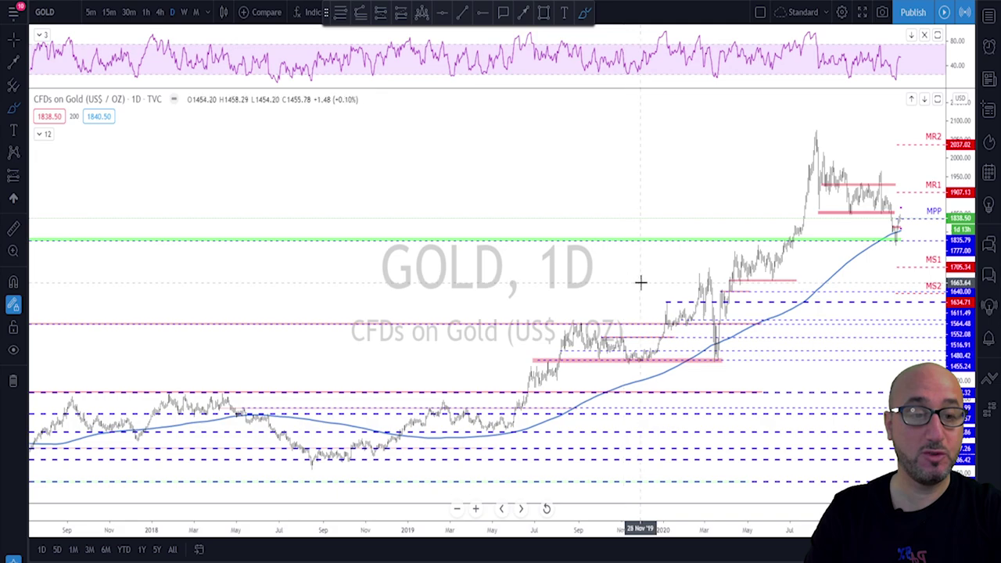
pyautogui.click(181, 14)
pyautogui.scroll(3, 855, 252)
pyautogui.scroll(3, 856, 253)
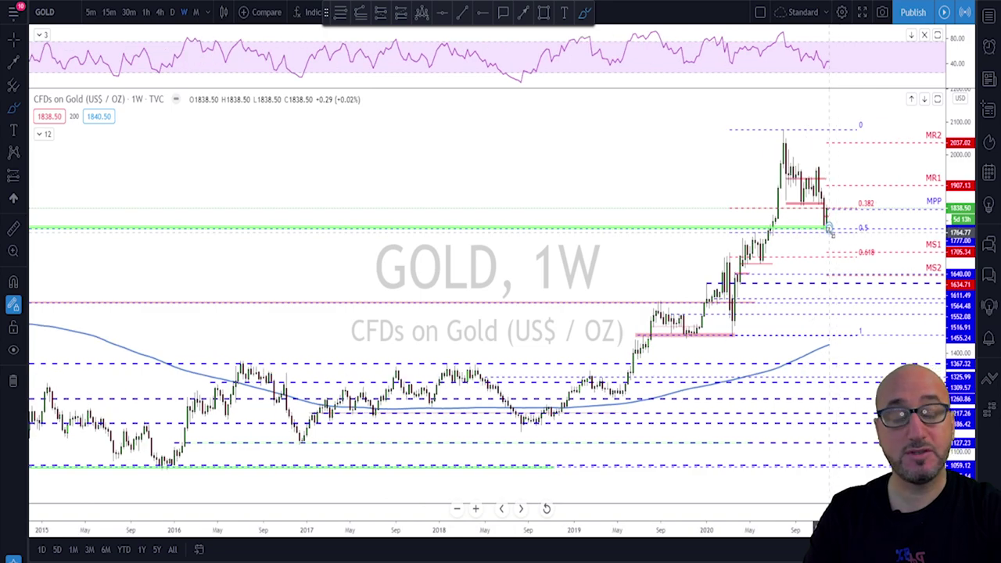
# - Brush a circle around the latest weekly gold low at the green support zone, and undo it
pyautogui.scroll(2, 830, 231)
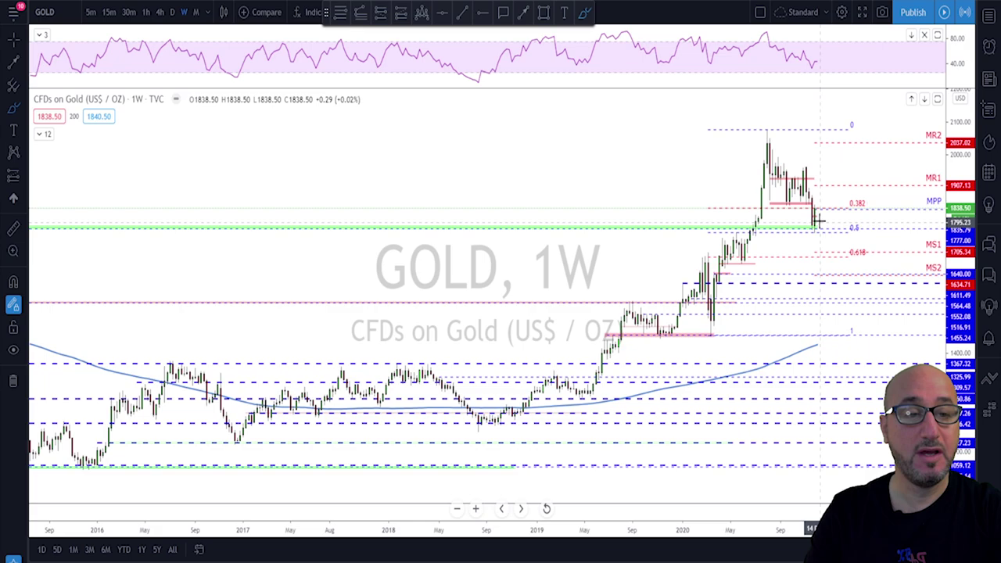
pyautogui.click(812, 224)
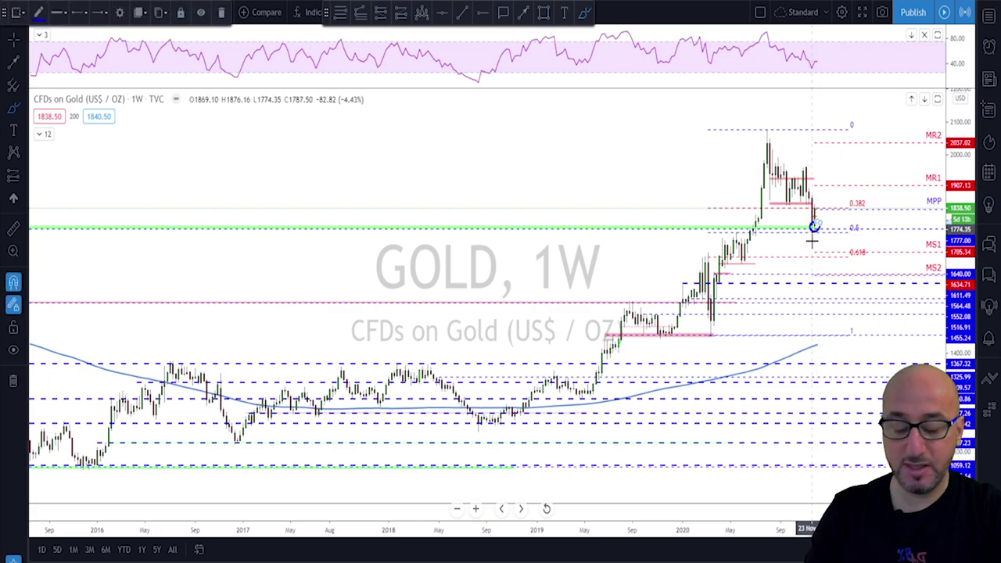
pyautogui.hotkey('ctrl', 'z')
# - Circle the 2011–2012 highs at the green zone, trace gold's 2020 rise and pullback to that zone, and undo both strokes
pyautogui.scroll(-5, 813, 227)
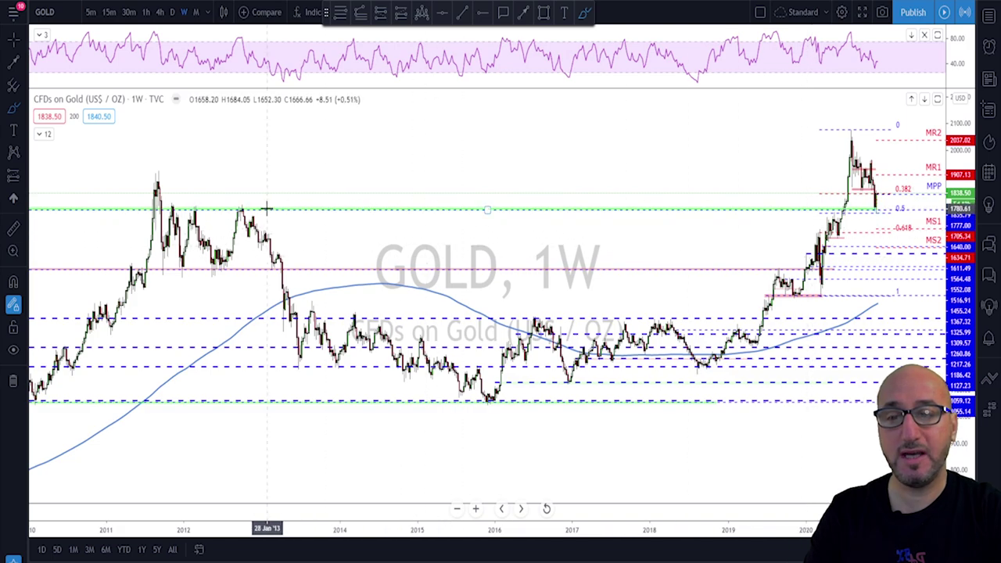
pyautogui.moveTo(254, 202)
pyautogui.mouseDown()
pyautogui.moveTo(189, 195)
pyautogui.moveTo(172, 208)
pyautogui.moveTo(254, 202)
pyautogui.mouseUp()
pyautogui.moveTo(832, 229)
pyautogui.mouseDown()
pyautogui.moveTo(859, 156)
pyautogui.moveTo(883, 213)
pyautogui.mouseUp()
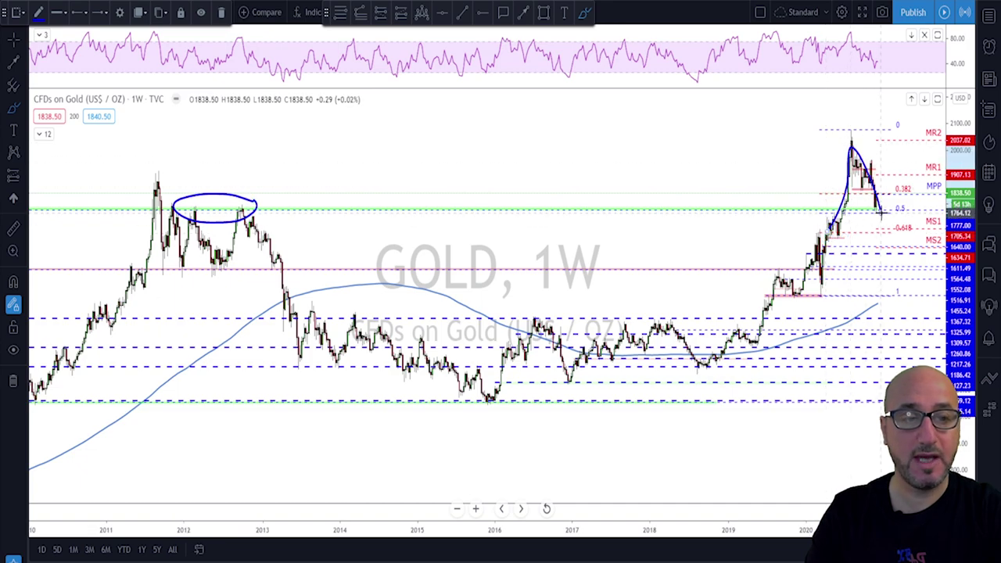
pyautogui.hotkey('ctrl', 'z')
pyautogui.hotkey('ctrl', 'z')
# - Switch the gold chart to the daily timeframe and brush a mark around the latest lows at the moving average
pyautogui.scroll(2, 879, 230)
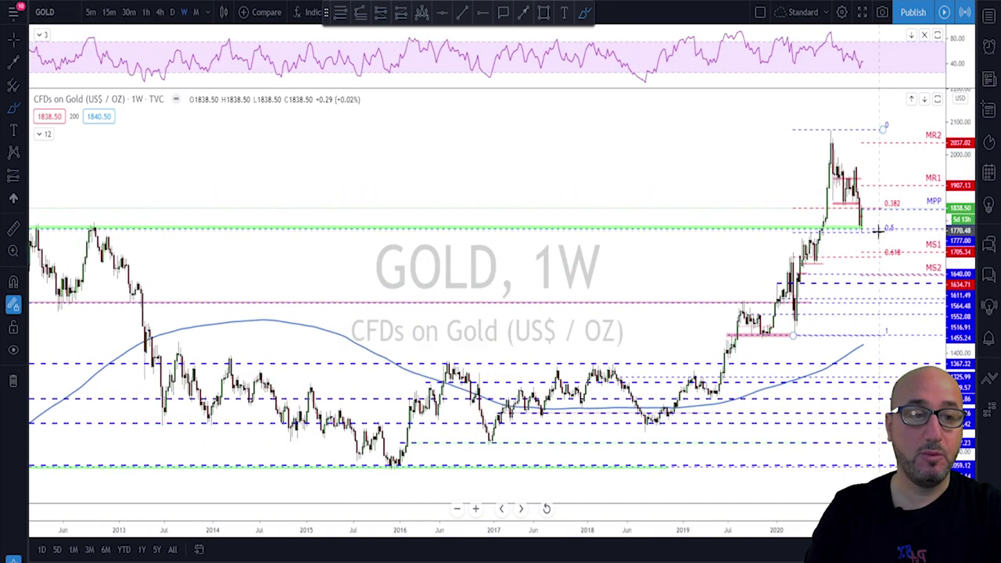
pyautogui.scroll(1, 864, 242)
pyautogui.scroll(2, 283, 110)
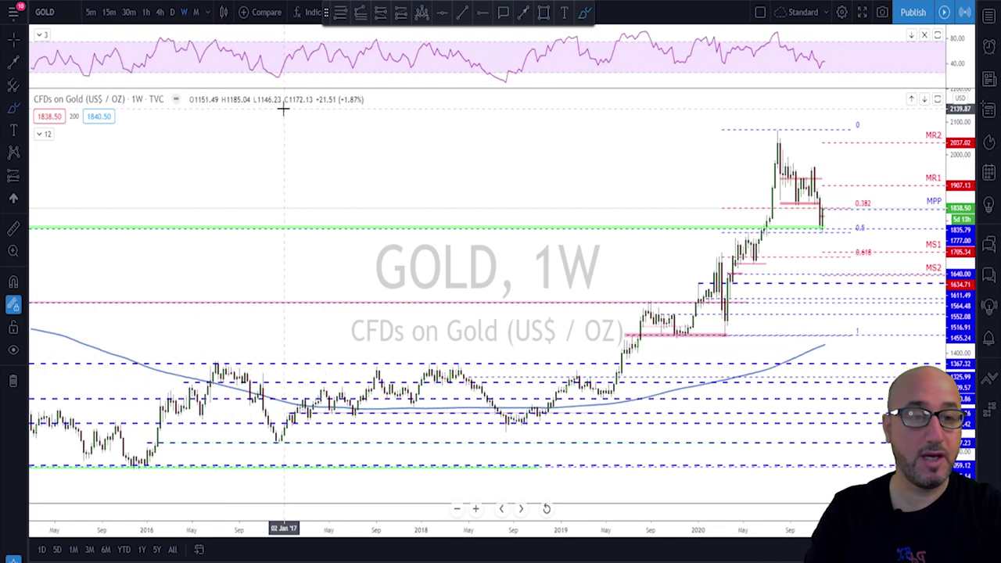
pyautogui.click(173, 11)
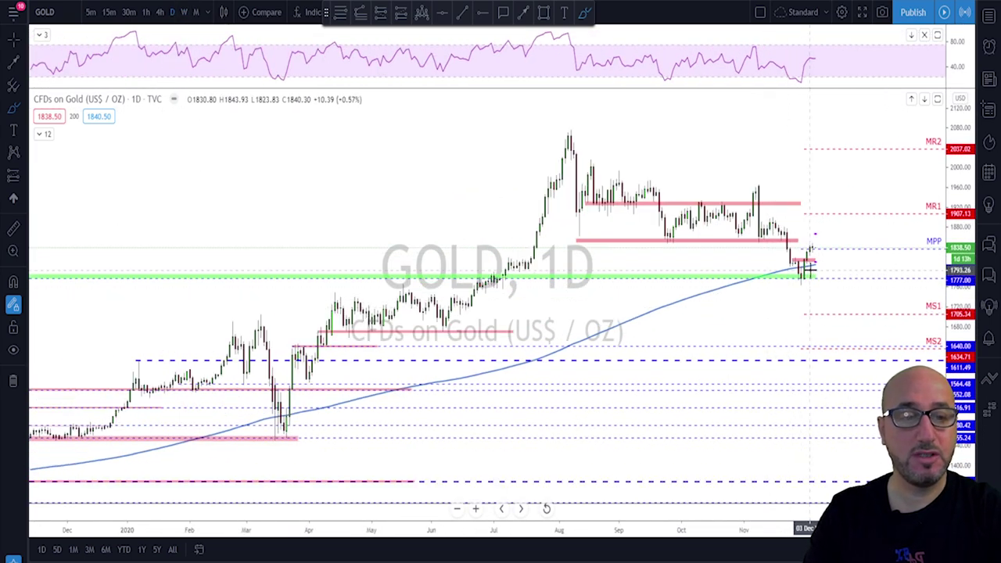
pyautogui.moveTo(821, 265)
pyautogui.mouseDown()
pyautogui.moveTo(813, 258)
pyautogui.moveTo(791, 269)
pyautogui.moveTo(818, 261)
pyautogui.mouseUp()
# - Brush a circle around the March 2020 dip through the moving average, and delete it
pyautogui.scroll(-2, 383, 368)
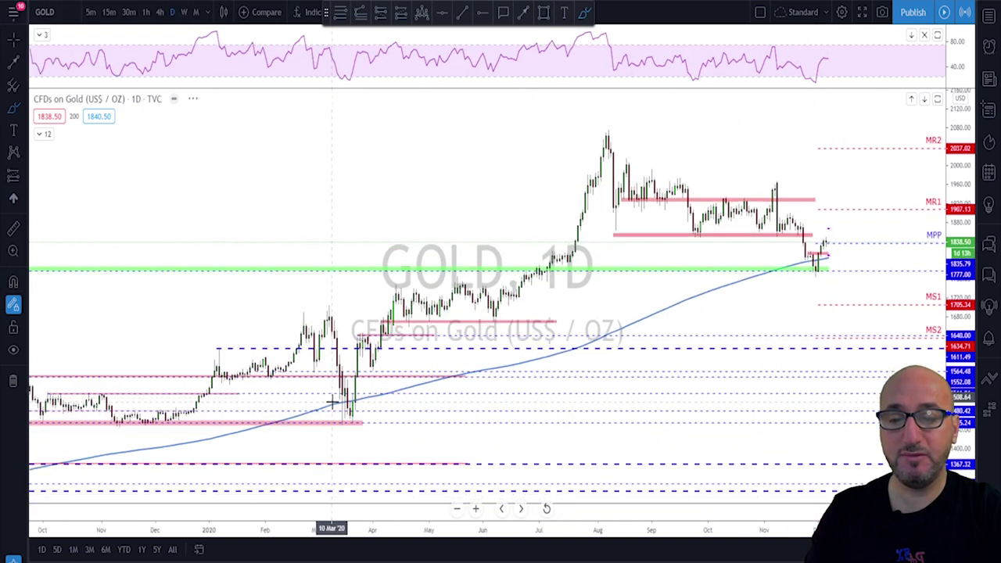
pyautogui.moveTo(355, 406)
pyautogui.mouseDown()
pyautogui.moveTo(335, 408)
pyautogui.moveTo(362, 401)
pyautogui.mouseUp()
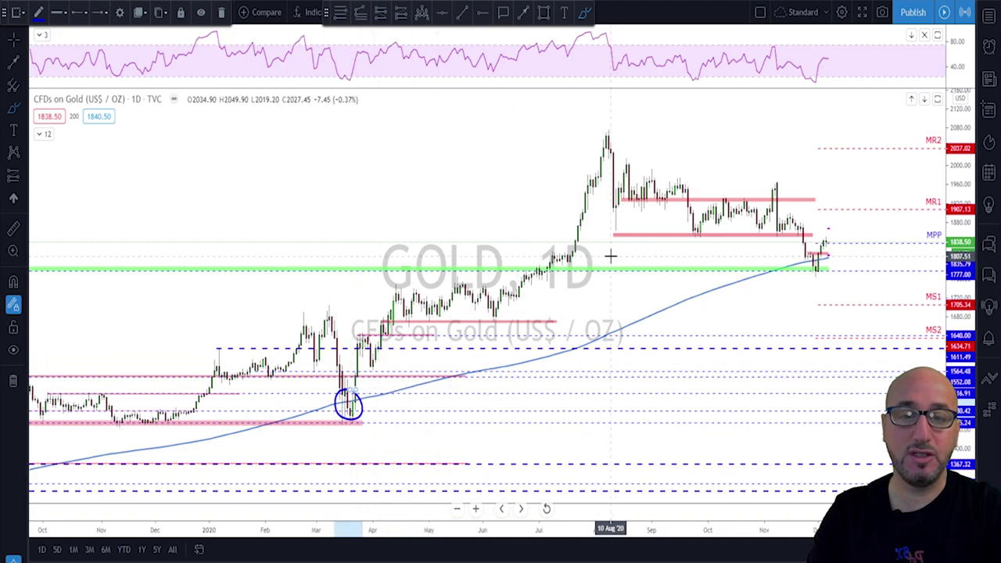
pyautogui.press('Delete')
# - Switch gold to the weekly timeframe, trace the 2018–2020 rally and its pullback toward the 0.5 retracement, and delete the stroke
pyautogui.scroll(-2, 626, 289)
pyautogui.scroll(-3, 801, 294)
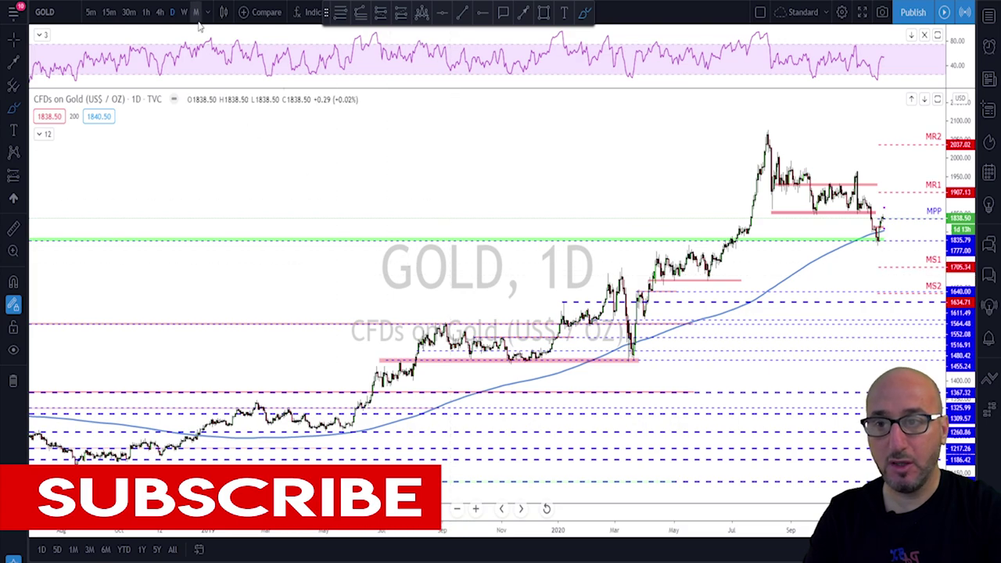
pyautogui.click(184, 12)
pyautogui.moveTo(649, 420)
pyautogui.mouseDown()
pyautogui.moveTo(766, 275)
pyautogui.moveTo(864, 223)
pyautogui.mouseUp()
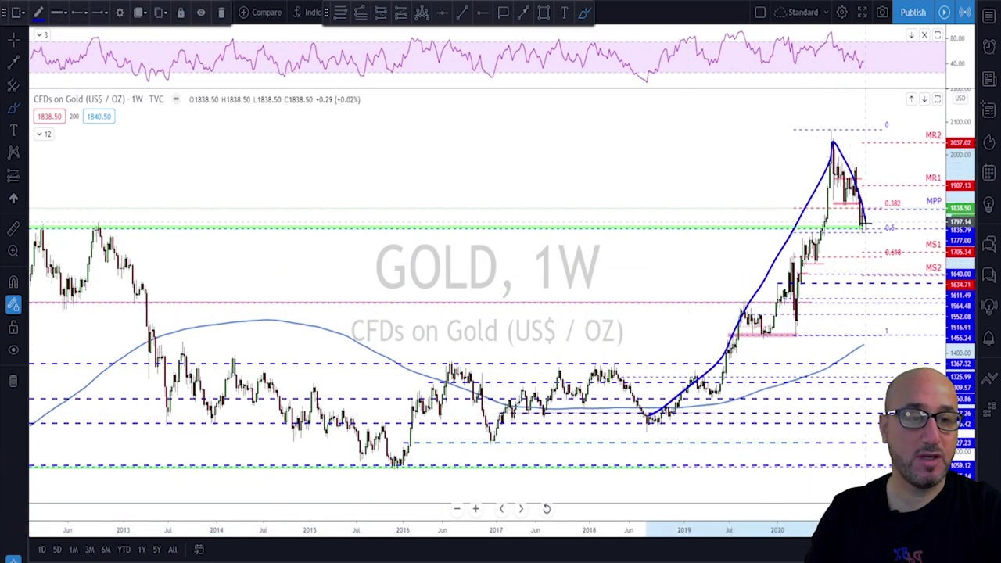
pyautogui.press('Delete')
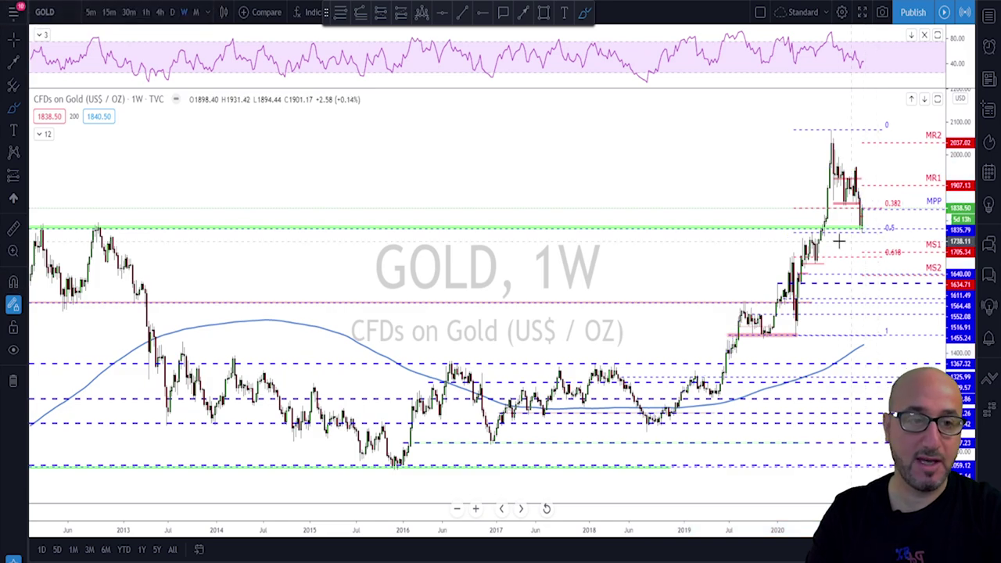
# - Brush a projected gold rally from the latest weekly candle upward past the MR2 level, with a small dip near MR1
pyautogui.scroll(1, 849, 239)
pyautogui.moveTo(852, 225); pyautogui.dragTo(908, 103)
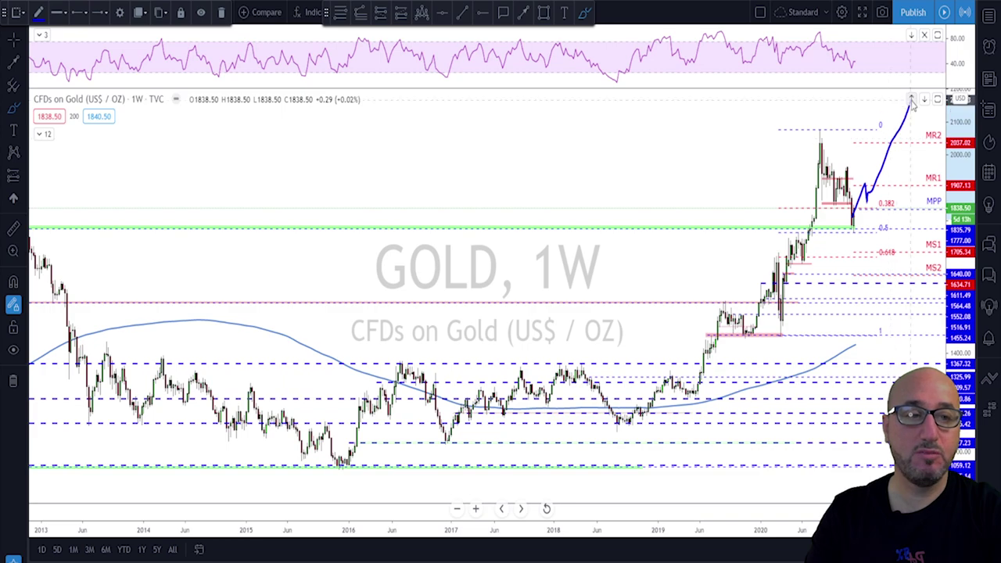
pyautogui.click(725, 246)
# - Switch the gold chart to the daily timeframe and trace along the lower red zone from August through December
pyautogui.click(173, 12)
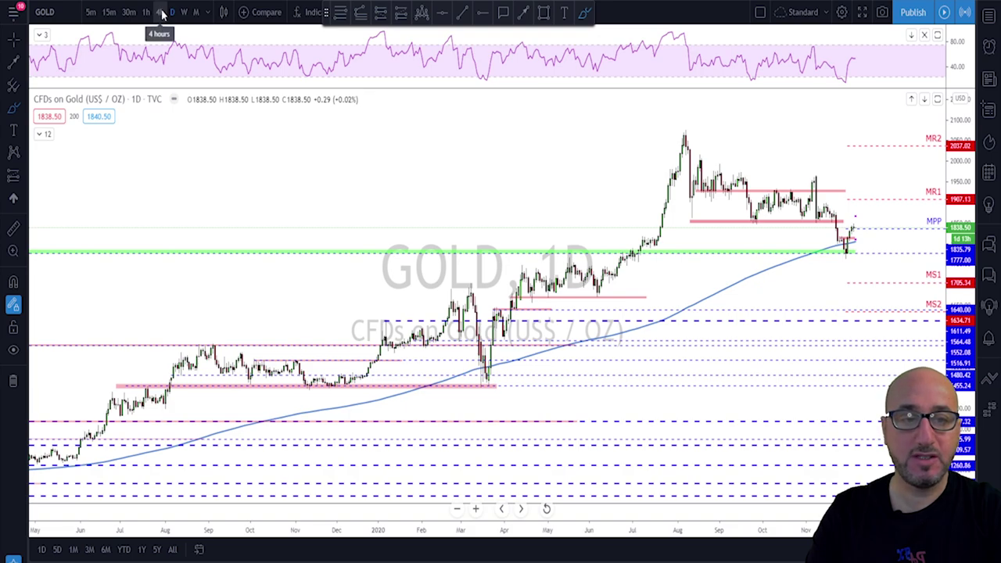
pyautogui.scroll(3, 721, 268)
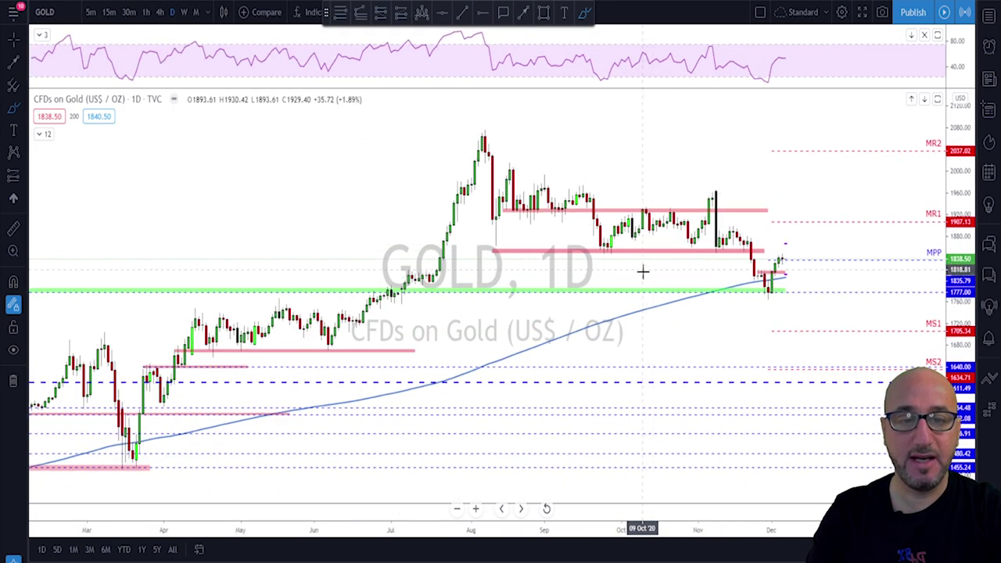
pyautogui.moveTo(491, 251); pyautogui.dragTo(788, 251)
# - Extend the lower red zone that starts on 11 Aug '20 forward to about 28 December
pyautogui.scroll(2, 781, 238)
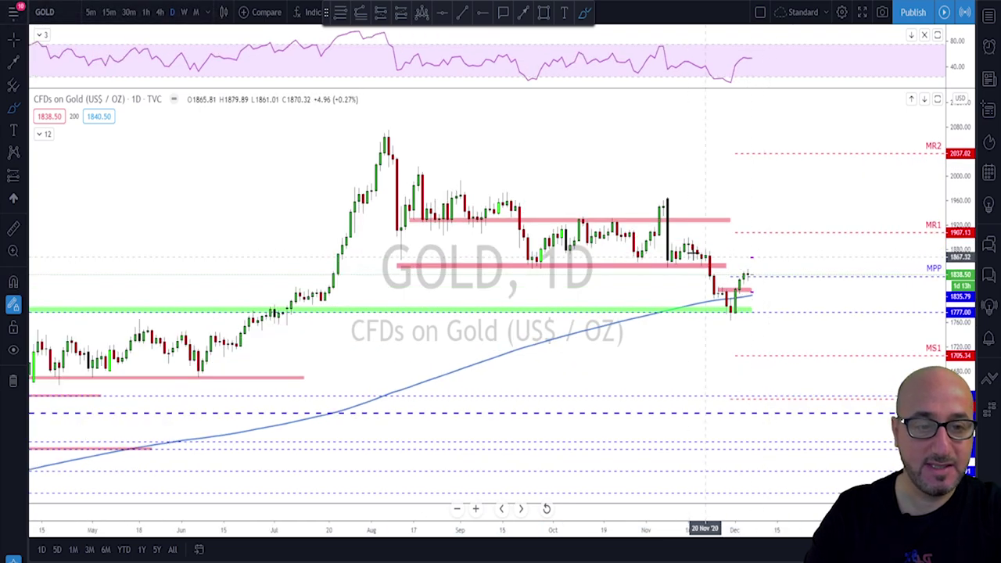
pyautogui.click(728, 267)
pyautogui.moveTo(728, 266); pyautogui.dragTo(814, 266)
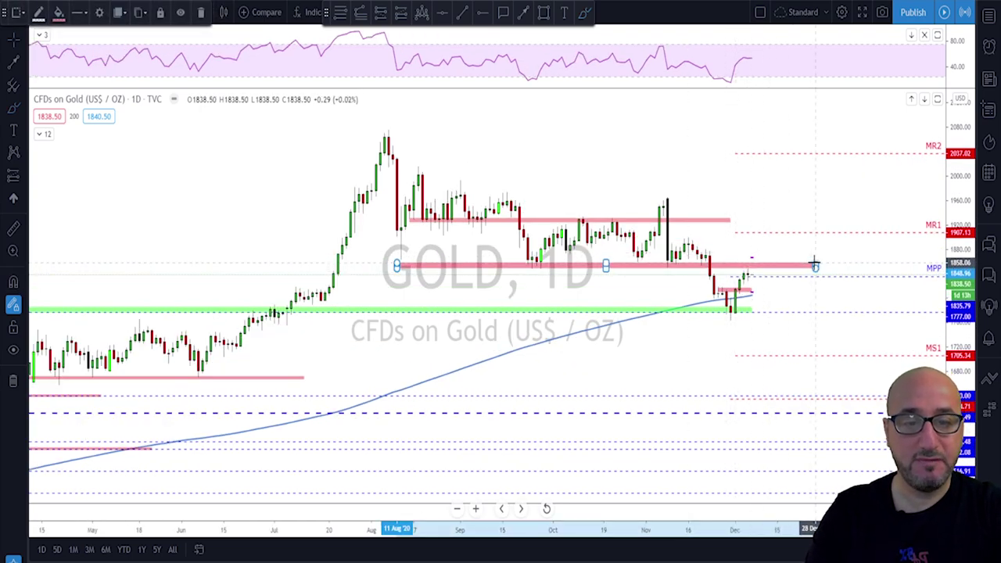
# - Brush a projected upward move from the latest daily gold candle through the extended red zone to about 1865
pyautogui.click(583, 13)
pyautogui.moveTo(747, 281); pyautogui.dragTo(748, 256)
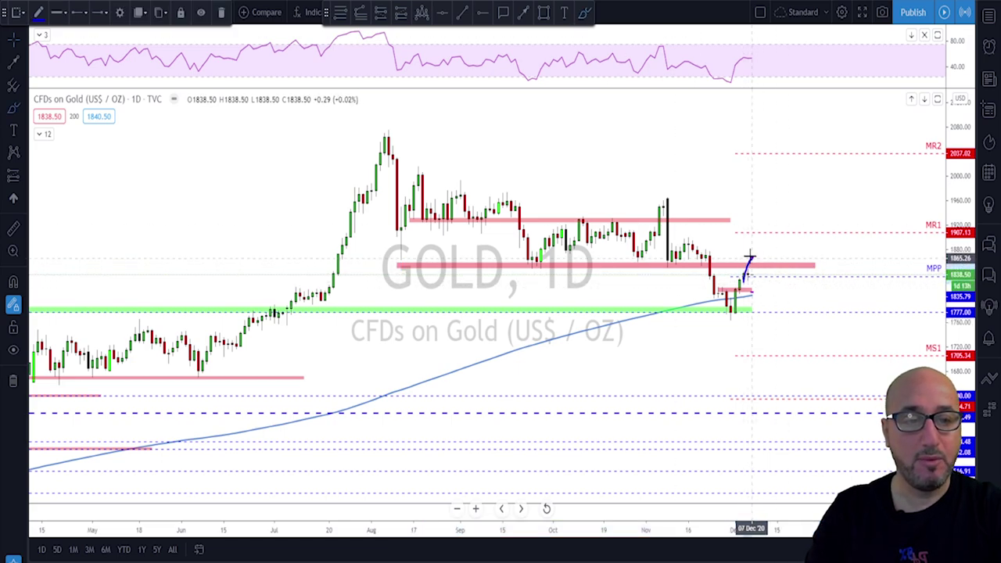
# - Circle the mid-November swing high, brush a projected zigzag rally past MR1 to about 1975, and undo these strokes
pyautogui.moveTo(693, 239)
pyautogui.mouseDown()
pyautogui.moveTo(674, 246)
pyautogui.moveTo(692, 239)
pyautogui.mouseUp()
pyautogui.moveTo(753, 244)
pyautogui.mouseDown()
pyautogui.moveTo(758, 233)
pyautogui.moveTo(773, 256)
pyautogui.moveTo(788, 209)
pyautogui.moveTo(797, 224)
pyautogui.mouseUp()
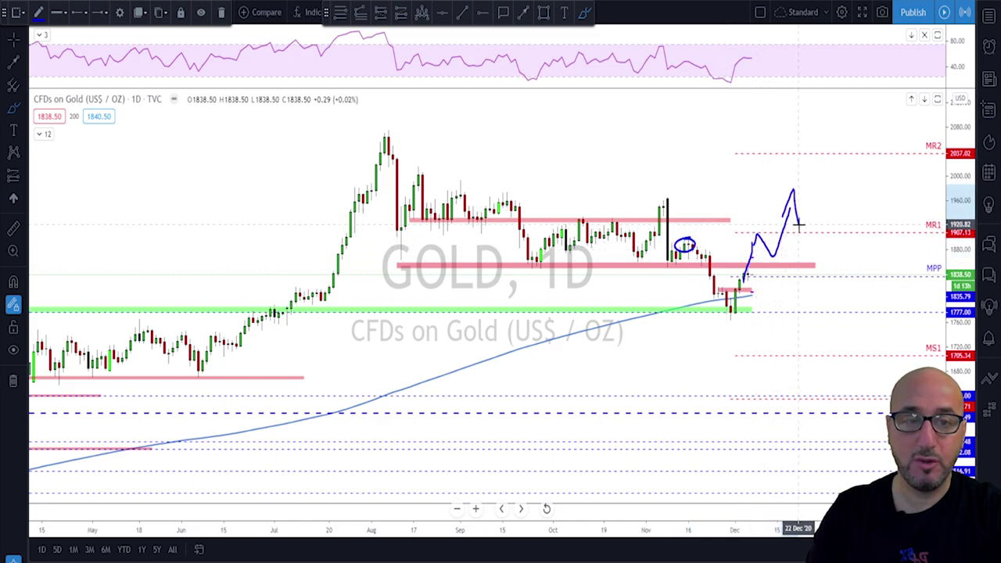
pyautogui.hotkey('ctrl', 'z')
pyautogui.hotkey('ctrl', 'z')
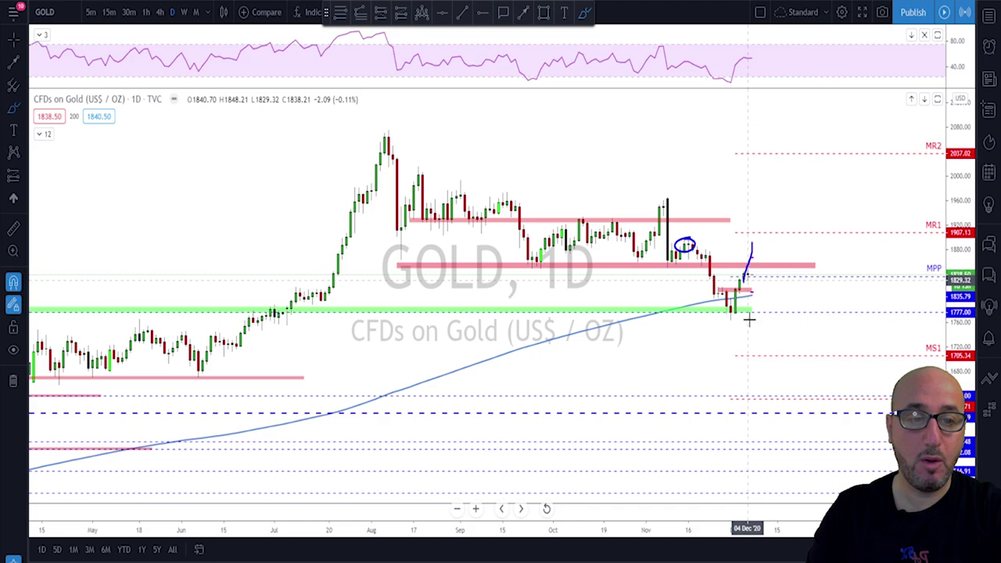
pyautogui.hotkey('ctrl', 'z')
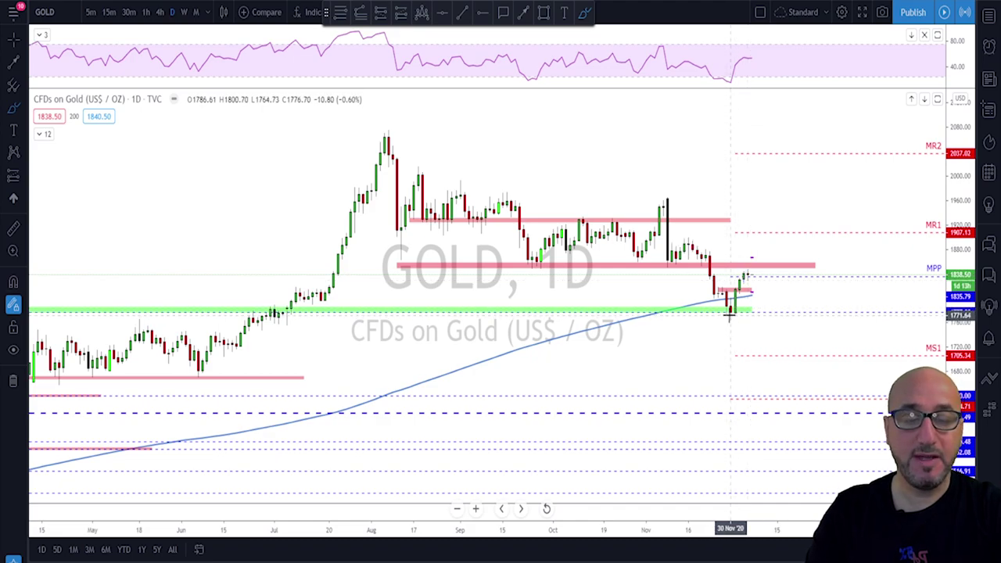
# - Brush an arc from the late-November low up to the extended red zone and back down to about 1776, and delete it
pyautogui.scroll(1, 727, 321)
pyautogui.moveTo(713, 321)
pyautogui.mouseDown()
pyautogui.moveTo(731, 270)
pyautogui.moveTo(753, 315)
pyautogui.mouseUp()
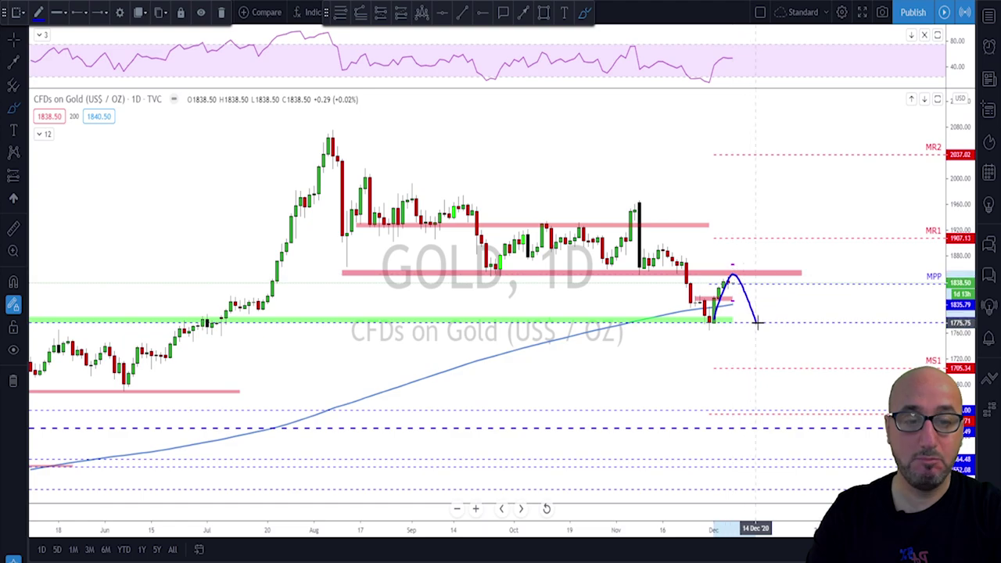
pyautogui.press('Delete')
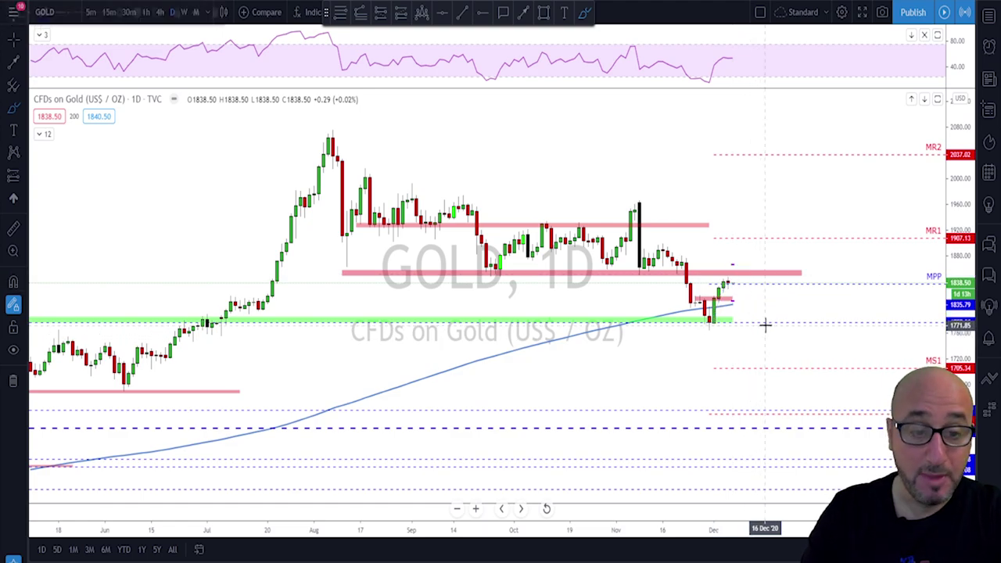
# - Circle the late-November low, brush a projected stepped decline from the latest candle to MS1, and undo these strokes
pyautogui.scroll(-2, 743, 299)
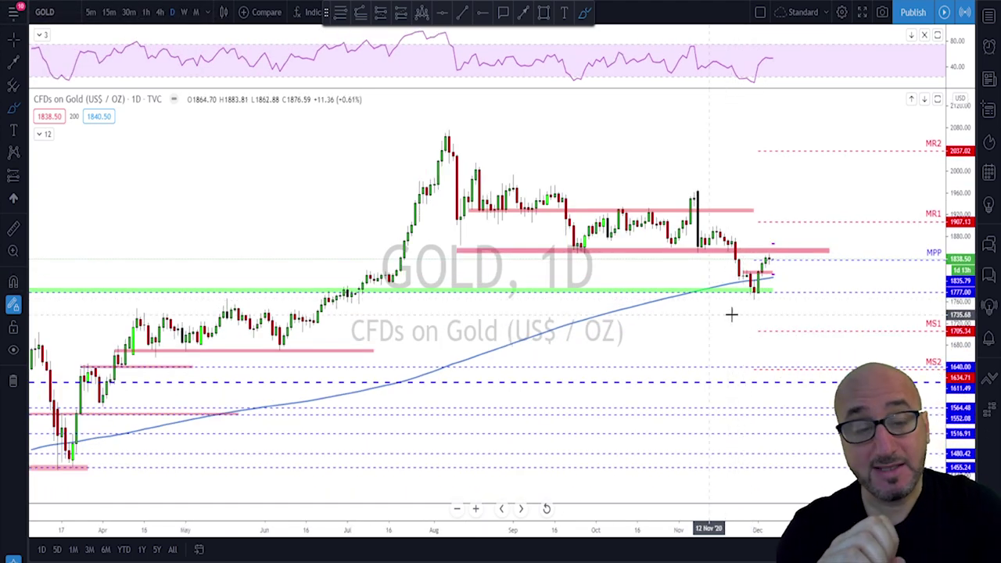
pyautogui.scroll(-1, 750, 305)
pyautogui.scroll(-1, 772, 306)
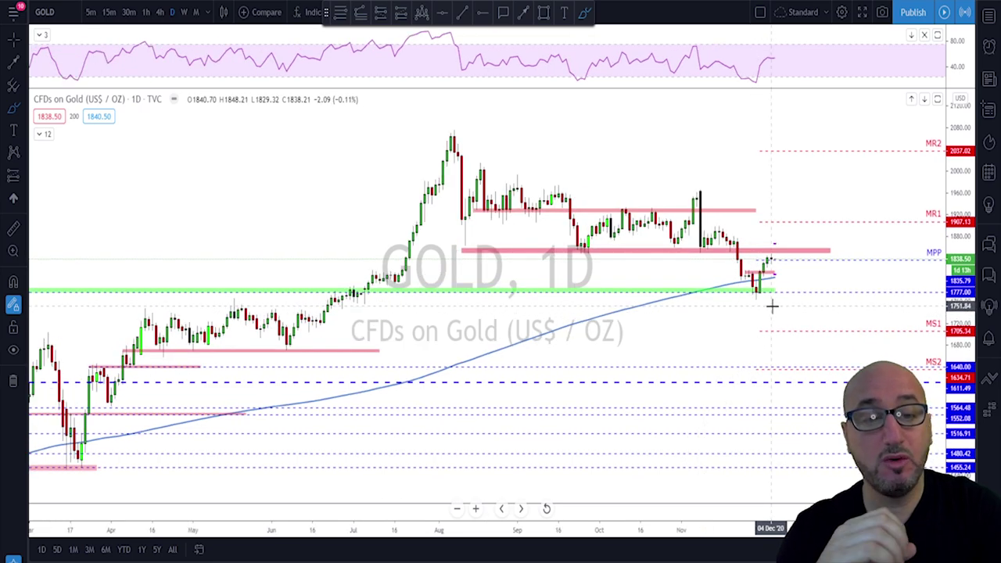
pyautogui.scroll(-1, 773, 301)
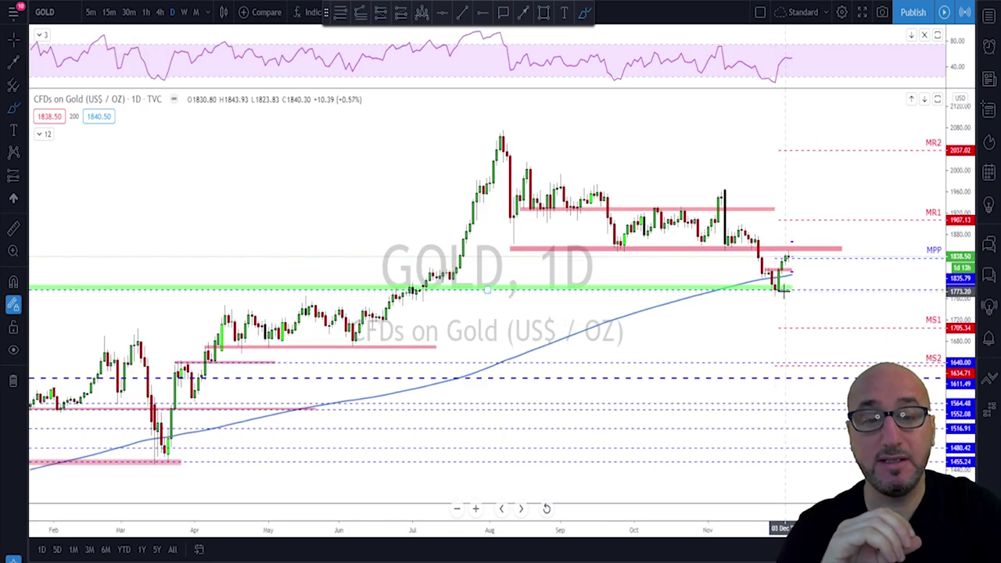
pyautogui.scroll(2, 782, 275)
pyautogui.click(750, 249)
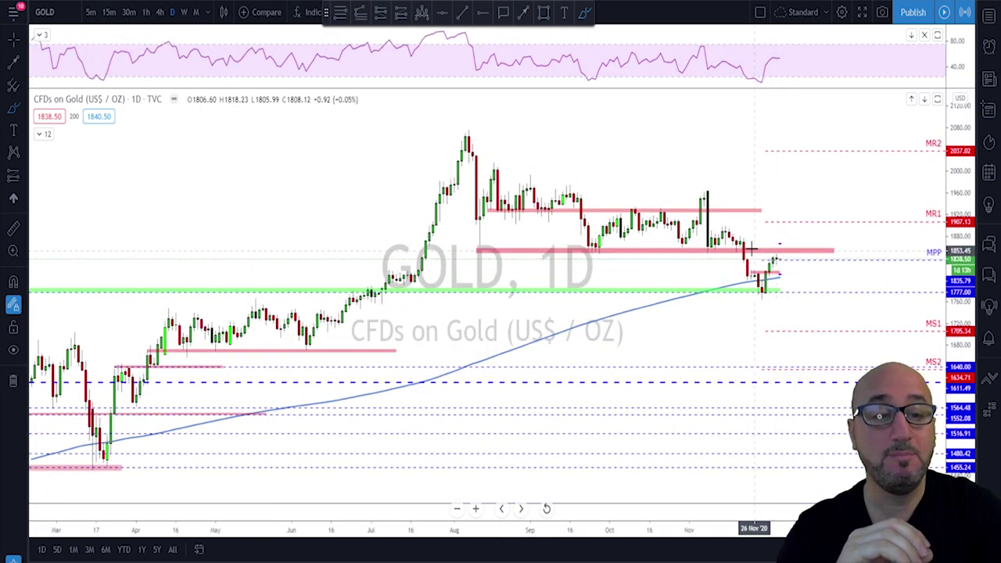
pyautogui.moveTo(773, 260)
pyautogui.mouseDown()
pyautogui.moveTo(791, 299)
pyautogui.moveTo(755, 291)
pyautogui.moveTo(803, 287)
pyautogui.moveTo(826, 331)
pyautogui.mouseUp()
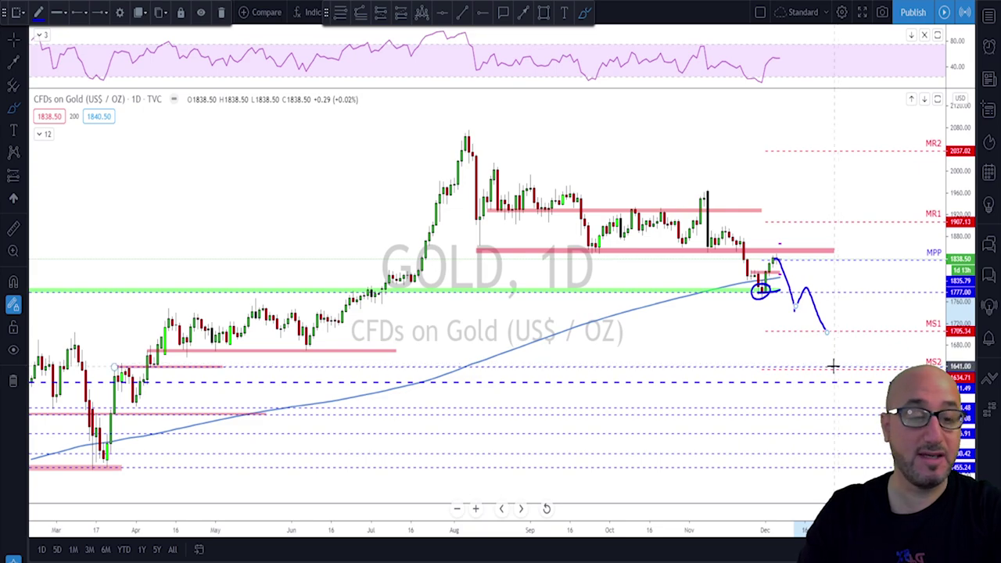
pyautogui.hotkey('ctrl', 'z')
pyautogui.hotkey('ctrl', 'z')
pyautogui.hotkey('ctrl', 'z')
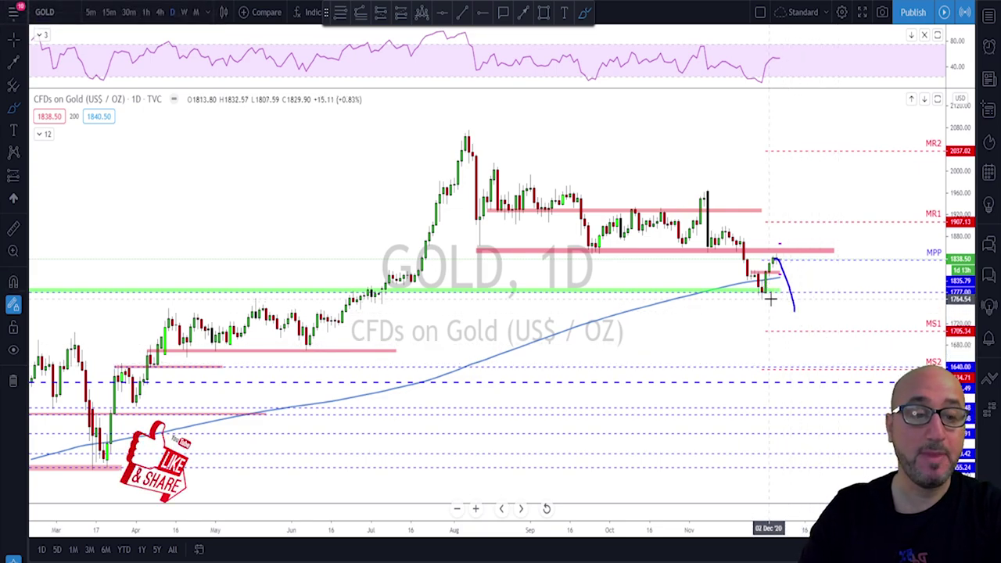
# - Switch the gold chart to the 4-hour timeframe, mark two spots along the lower red zone, and undo both marks
pyautogui.click(160, 12)
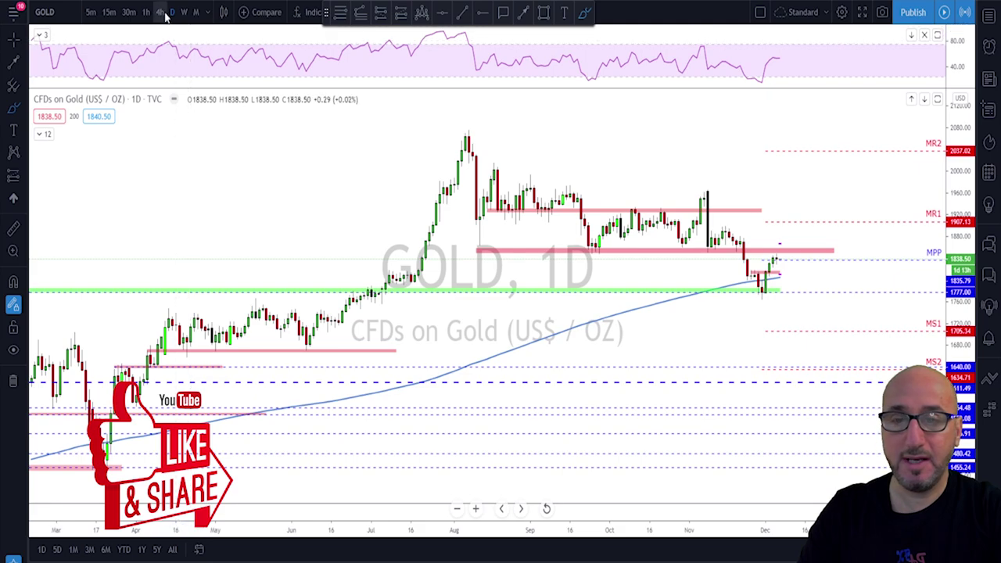
pyautogui.scroll(-5, 608, 236)
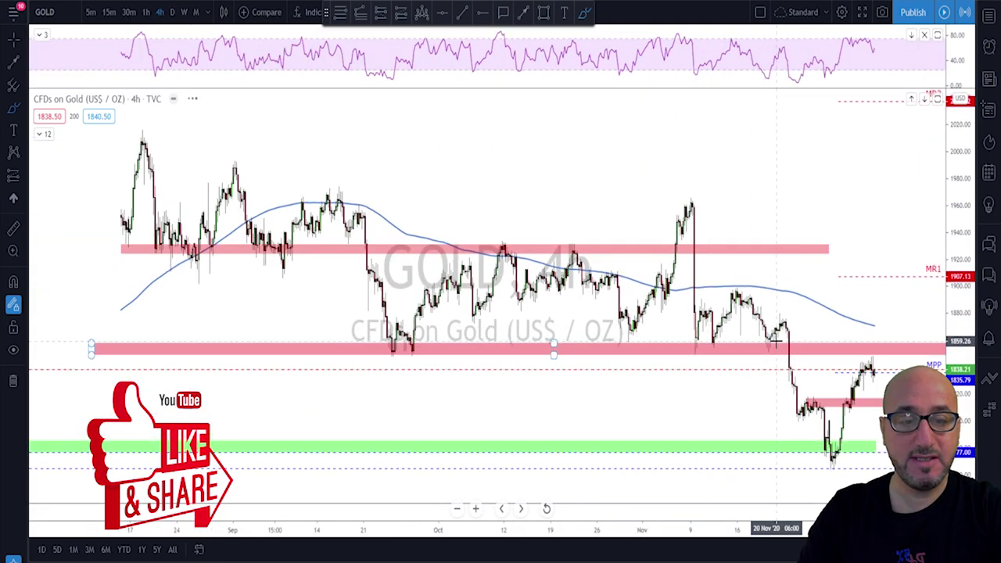
pyautogui.moveTo(461, 358)
pyautogui.mouseDown()
pyautogui.moveTo(426, 365)
pyautogui.moveTo(469, 372)
pyautogui.mouseUp()
pyautogui.moveTo(758, 351)
pyautogui.mouseDown()
pyautogui.moveTo(749, 377)
pyautogui.moveTo(793, 356)
pyautogui.moveTo(717, 359)
pyautogui.mouseUp()
pyautogui.hotkey('ctrl', 'z')
pyautogui.hotkey('ctrl', 'z')
# - Trace the rise from the late-November low through the small red zone to about 1843, and undo the stroke
pyautogui.scroll(5, 801, 383)
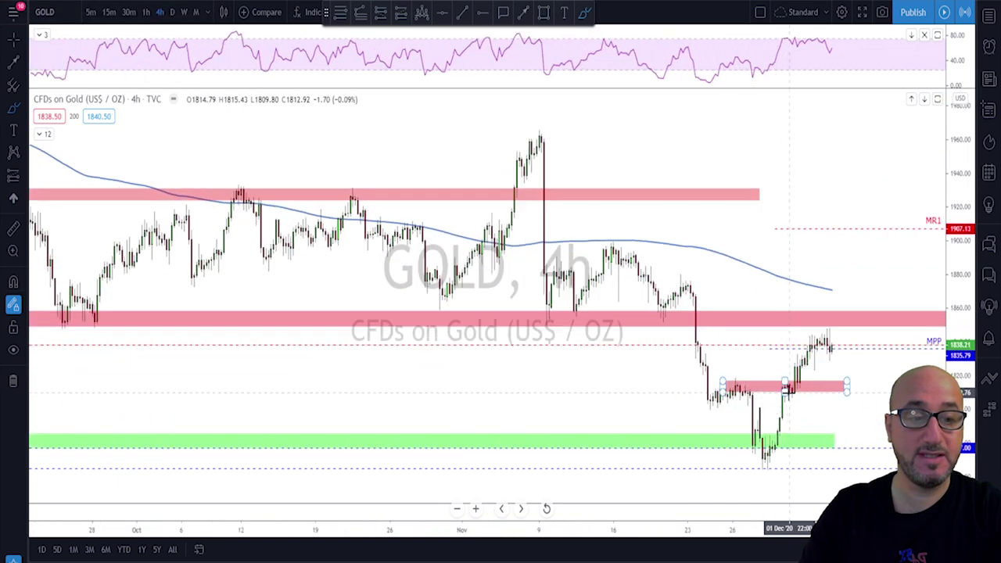
pyautogui.moveTo(731, 459)
pyautogui.mouseDown()
pyautogui.moveTo(762, 382)
pyautogui.moveTo(772, 389)
pyautogui.moveTo(808, 336)
pyautogui.mouseUp()
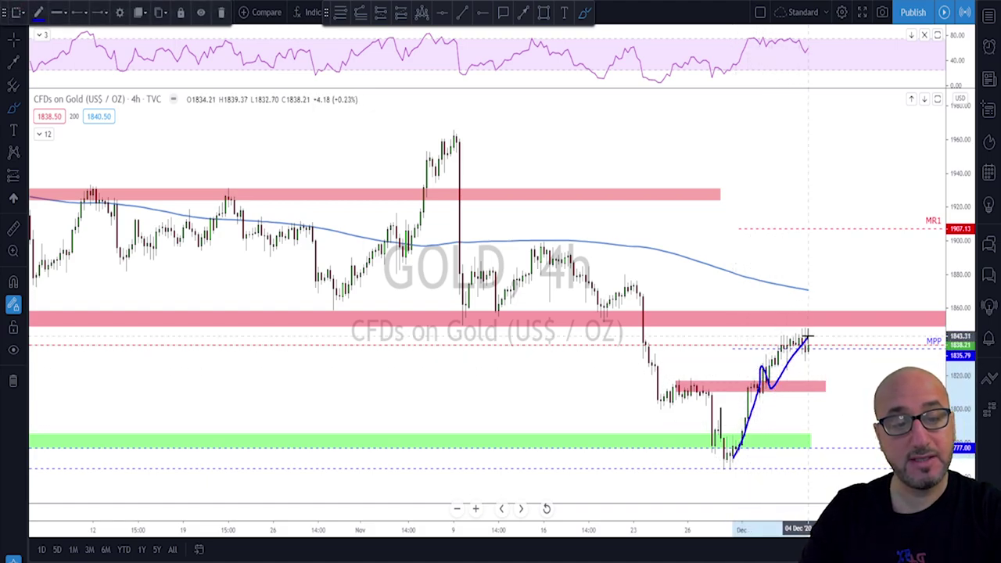
pyautogui.hotkey('ctrl', 'z')
# - Brush a projected dip to the small red zone and a rebound arrow above the large red zone, circling the dip and deleting the circle
pyautogui.moveTo(802, 337)
pyautogui.mouseDown()
pyautogui.moveTo(815, 375)
pyautogui.moveTo(846, 291)
pyautogui.moveTo(852, 308)
pyautogui.mouseUp()
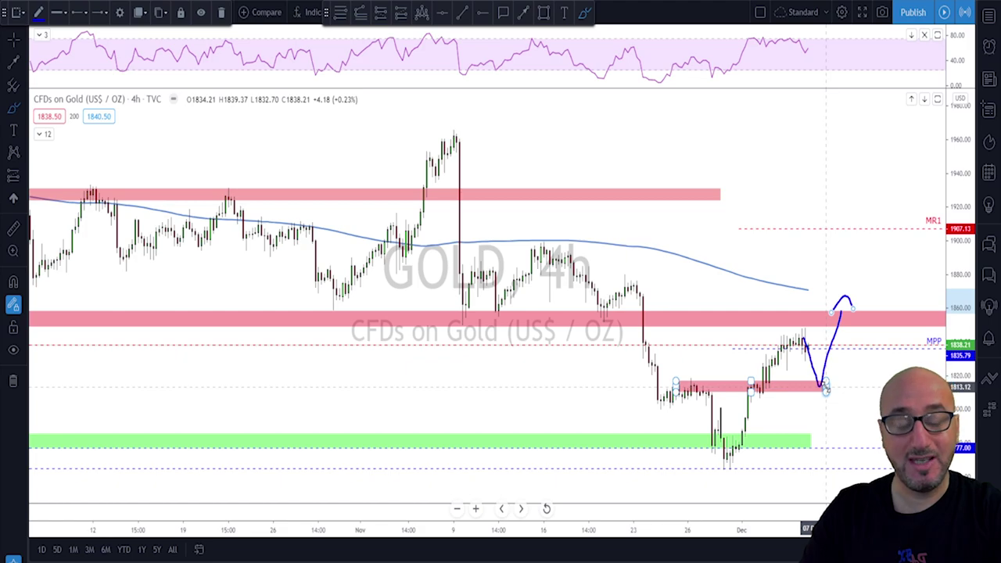
pyautogui.moveTo(829, 378); pyautogui.dragTo(824, 376)
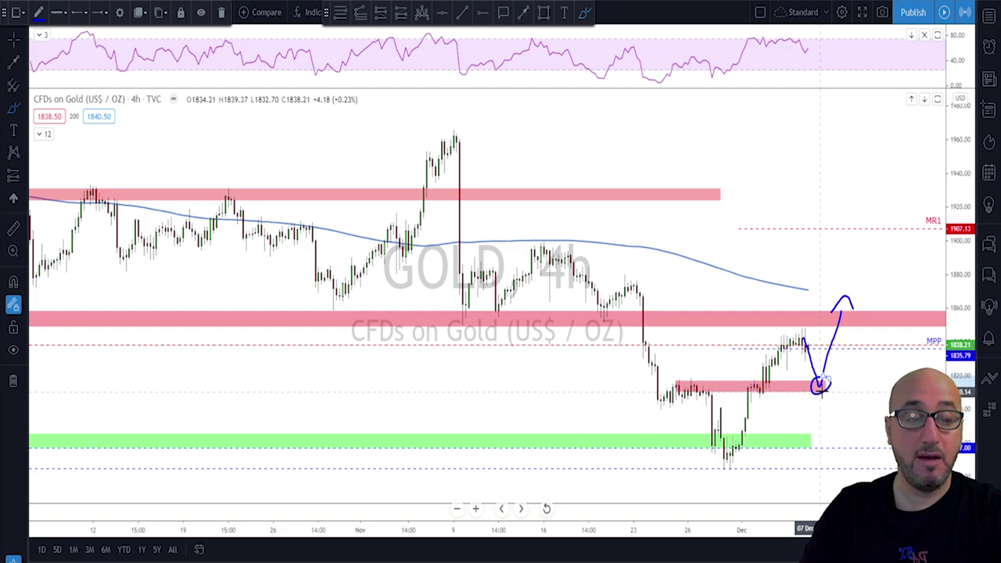
pyautogui.press('ctrl')
pyautogui.press('Delete')
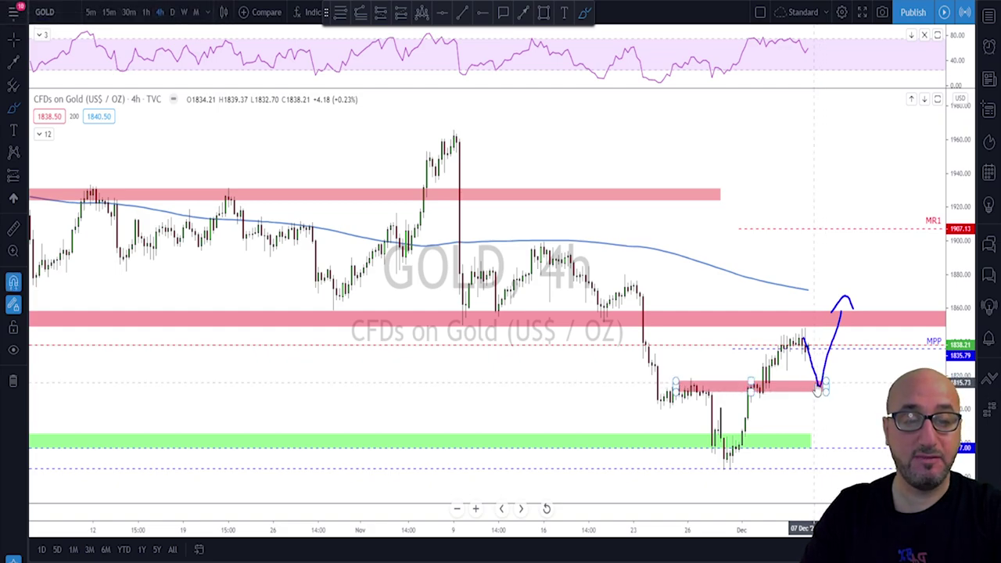
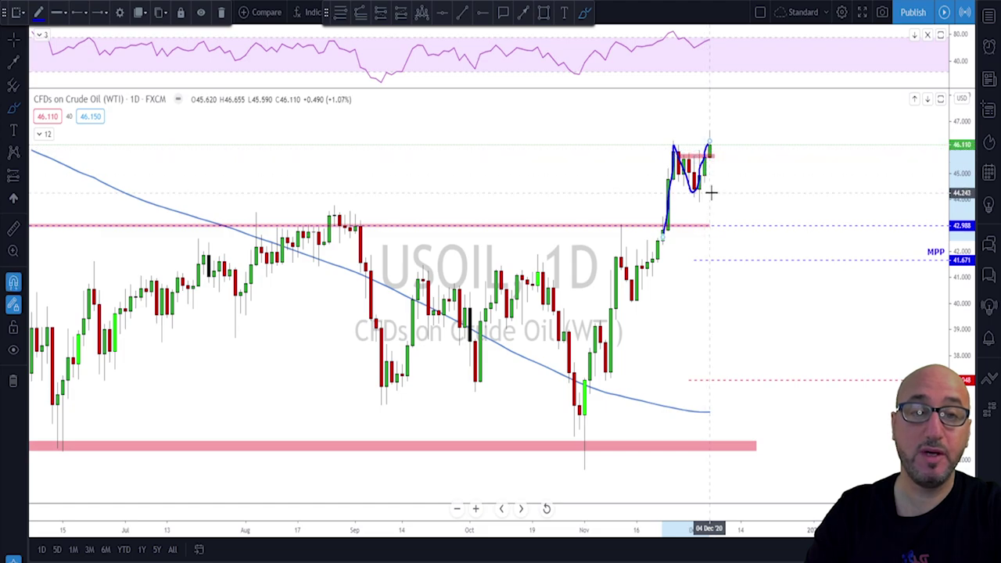
# - Circle the late-November high just above the small red zone on the daily crude oil chart, and delete the circle
pyautogui.scroll(2, 708, 208)
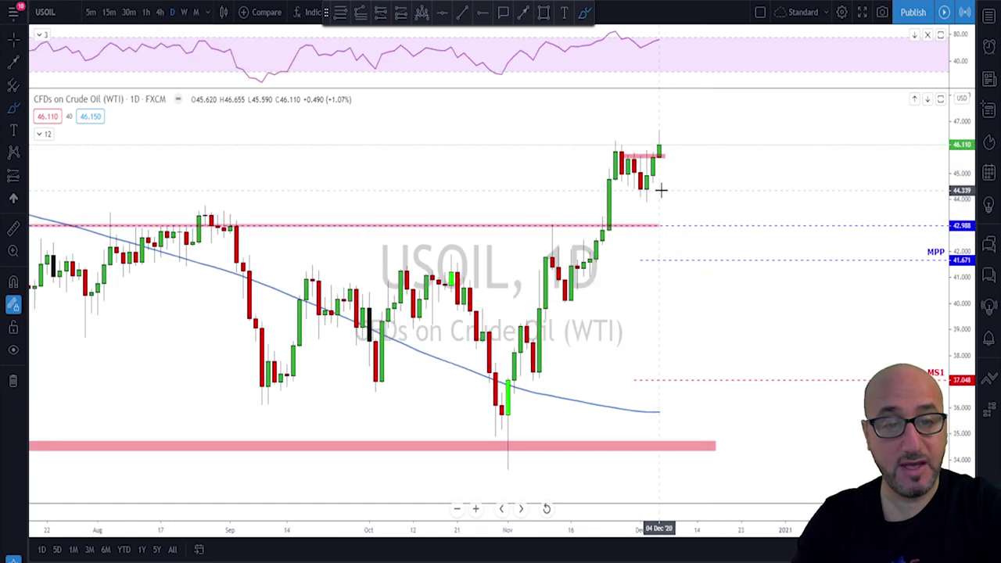
pyautogui.scroll(-1, 661, 188)
pyautogui.scroll(-2, 671, 176)
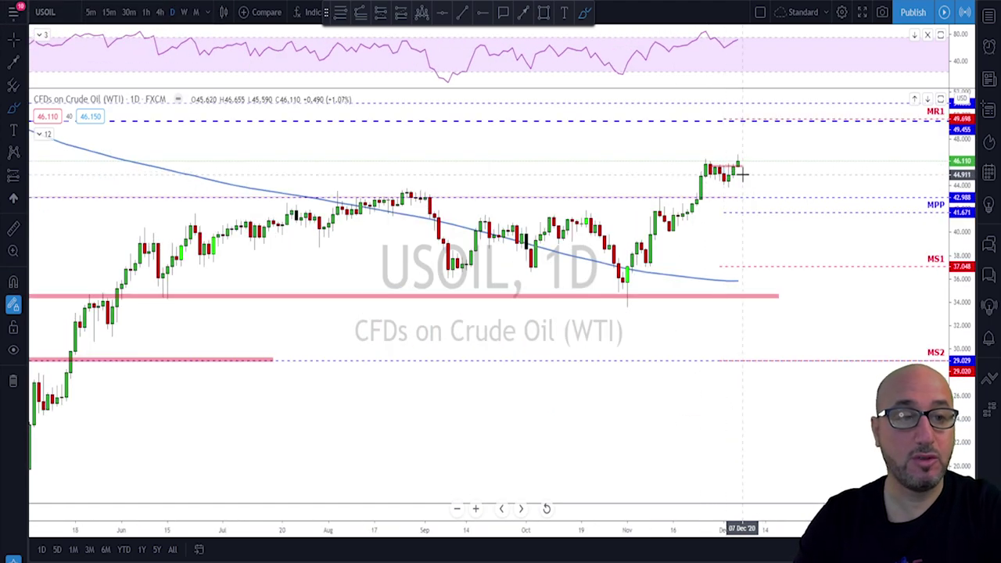
pyautogui.scroll(3, 737, 197)
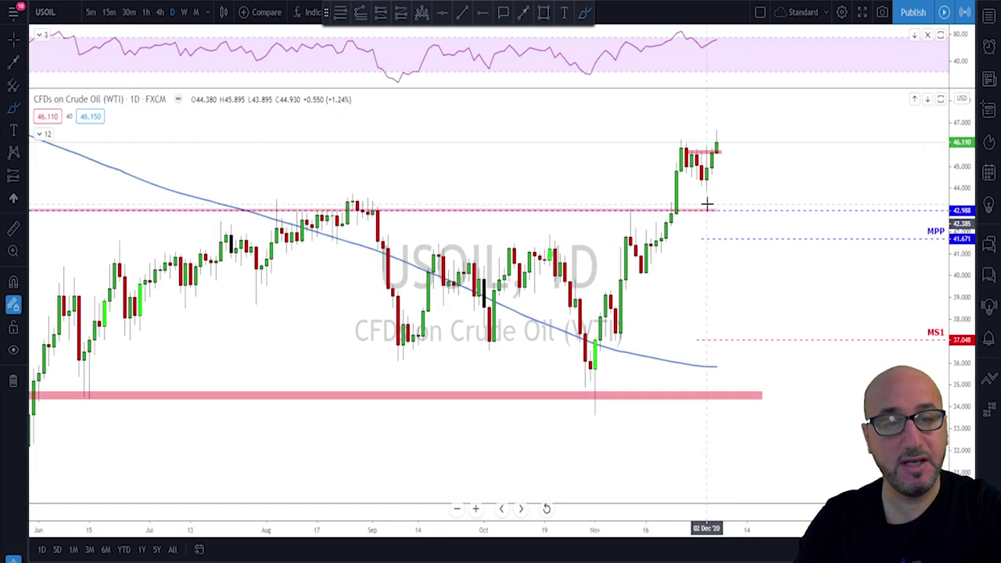
pyautogui.moveTo(634, 140)
pyautogui.mouseDown()
pyautogui.moveTo(615, 142)
pyautogui.moveTo(635, 144)
pyautogui.mouseUp()
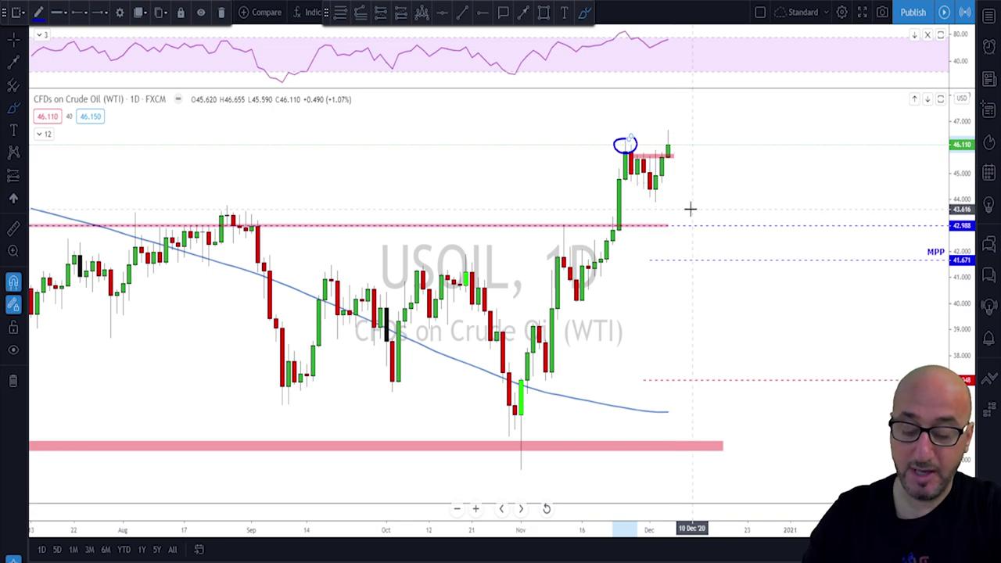
pyautogui.press('Delete')
# - Switch the crude oil chart to the 4-hour timeframe and brush over the latest candles from the 4 December high
pyautogui.scroll(2, 652, 219)
pyautogui.scroll(-2, 630, 178)
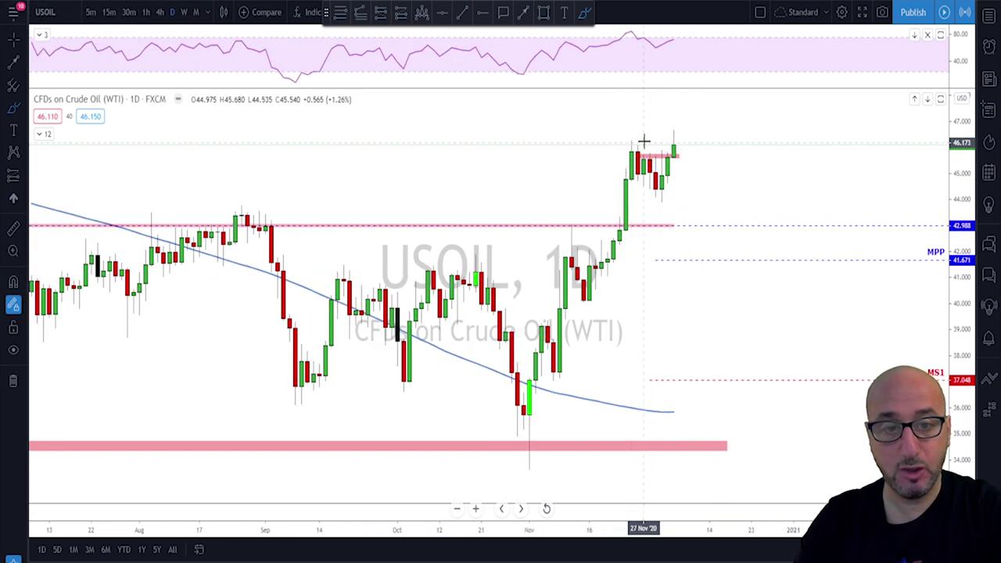
pyautogui.scroll(-2, 618, 161)
pyautogui.scroll(3, 618, 161)
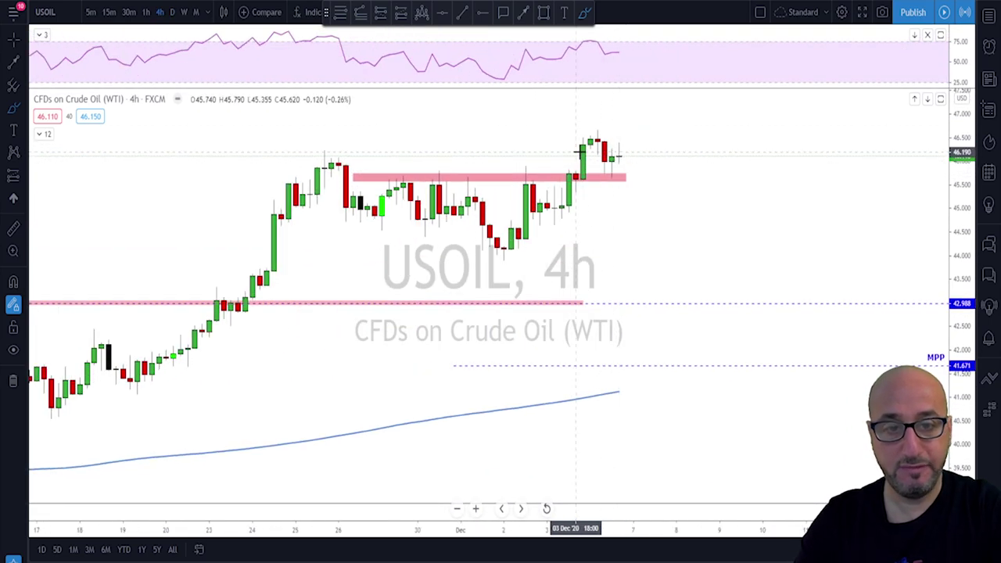
pyautogui.moveTo(596, 139)
pyautogui.mouseDown()
pyautogui.moveTo(610, 172)
pyautogui.moveTo(618, 155)
pyautogui.mouseUp()
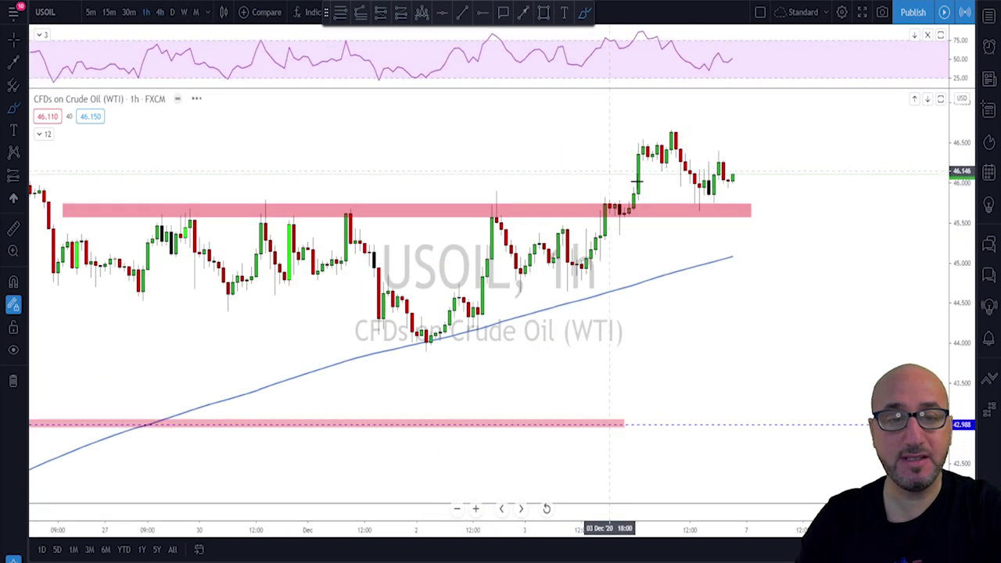
# - Examine the 1-hour crude oil chart around the upper red zone and the rising moving average
pyautogui.scroll(-2, 710, 212)
pyautogui.scroll(1, 711, 219)
pyautogui.scroll(-3, 712, 224)
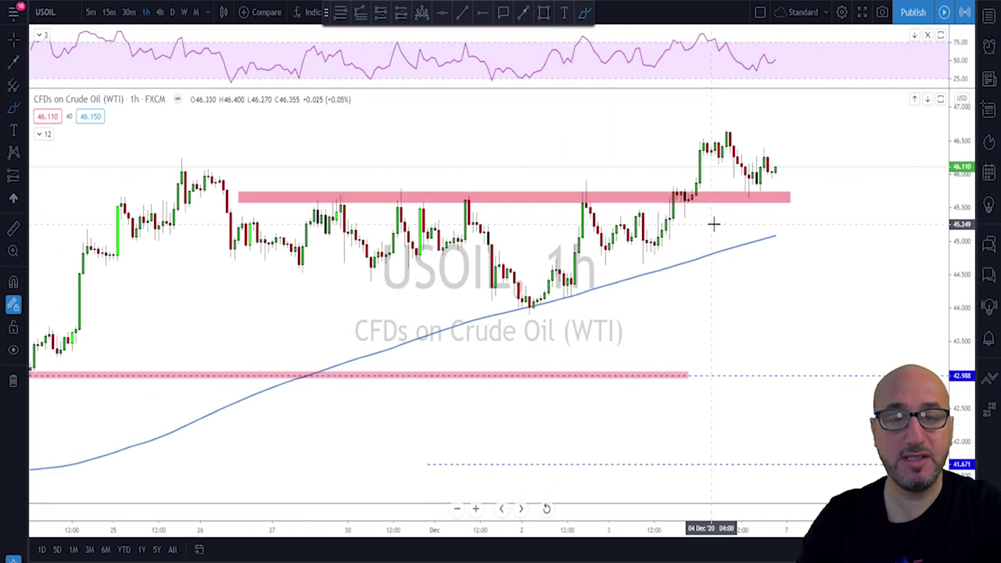
pyautogui.scroll(1, 768, 221)
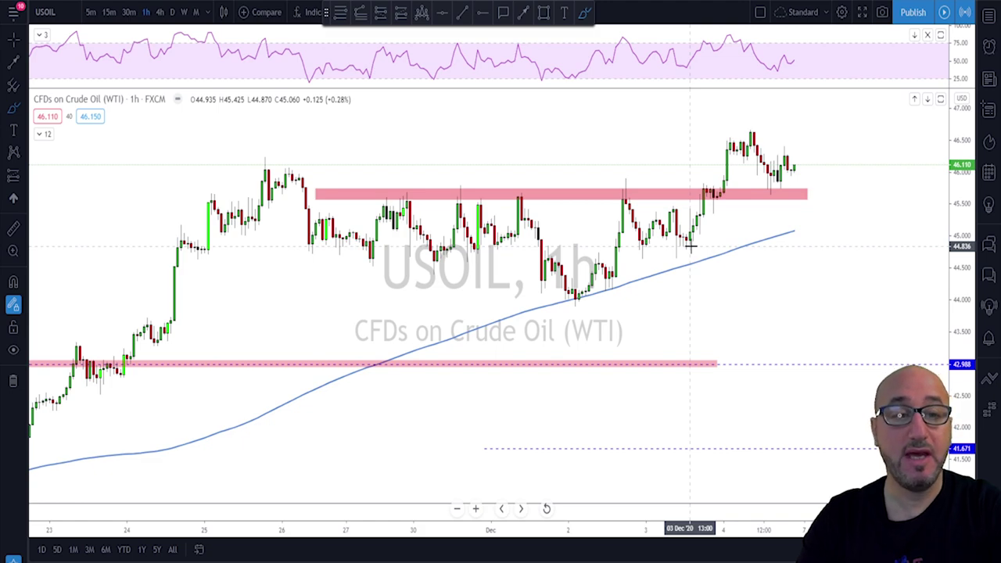
pyautogui.scroll(-1, 690, 247)
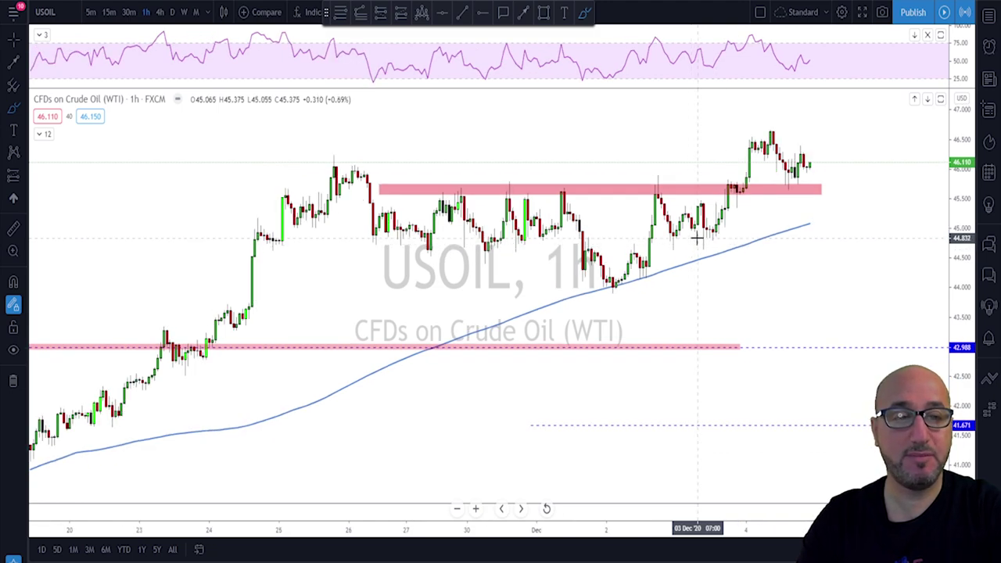
pyautogui.scroll(1, 695, 239)
pyautogui.scroll(1, 691, 247)
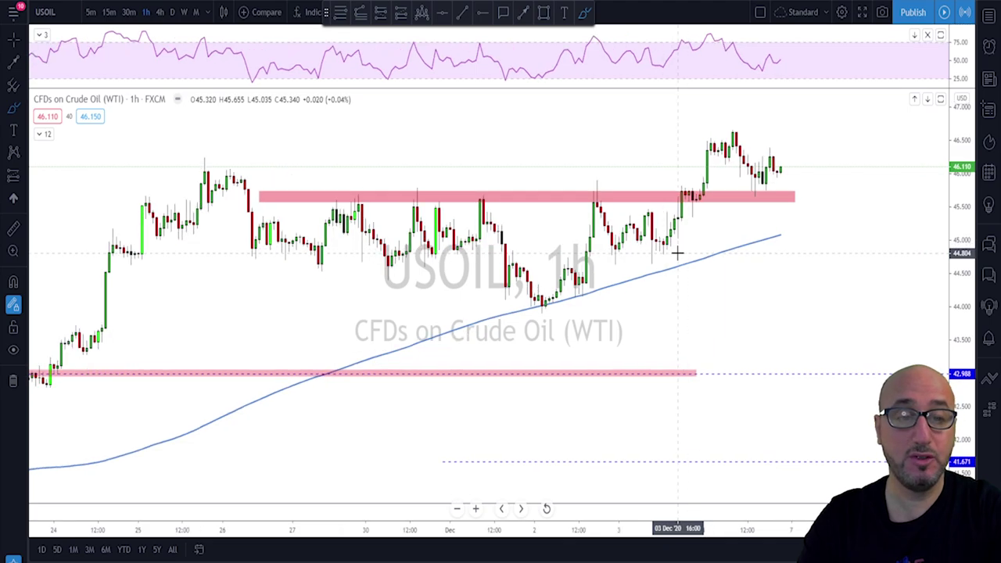
# - Circle the moving average touches around 19 November and 2 December on the 1-hour crude oil chart, and undo both circles
pyautogui.scroll(-3, 663, 253)
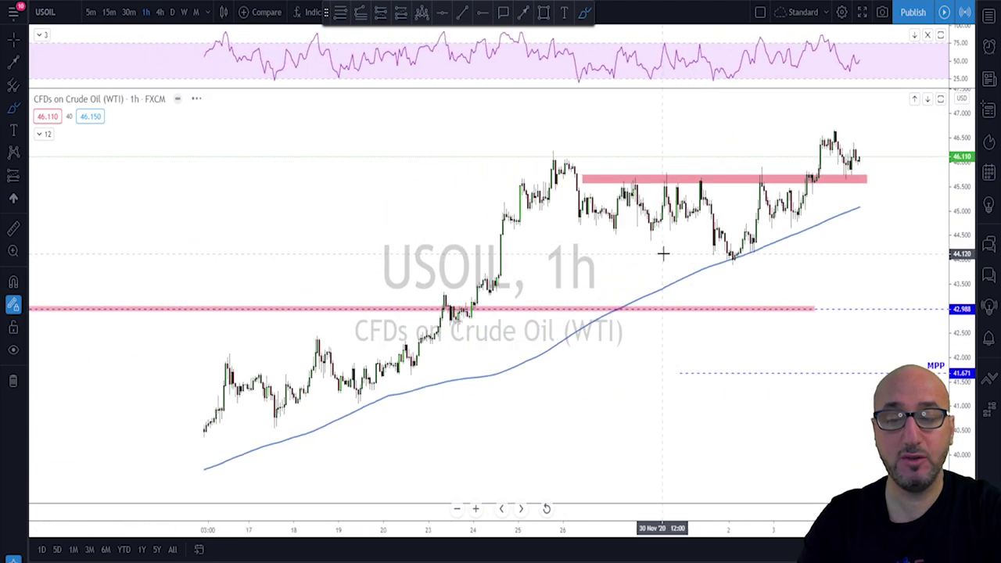
pyautogui.moveTo(750, 208)
pyautogui.mouseDown()
pyautogui.moveTo(748, 234)
pyautogui.moveTo(744, 213)
pyautogui.mouseUp()
pyautogui.moveTo(375, 322)
pyautogui.mouseDown()
pyautogui.moveTo(364, 347)
pyautogui.moveTo(372, 323)
pyautogui.mouseUp()
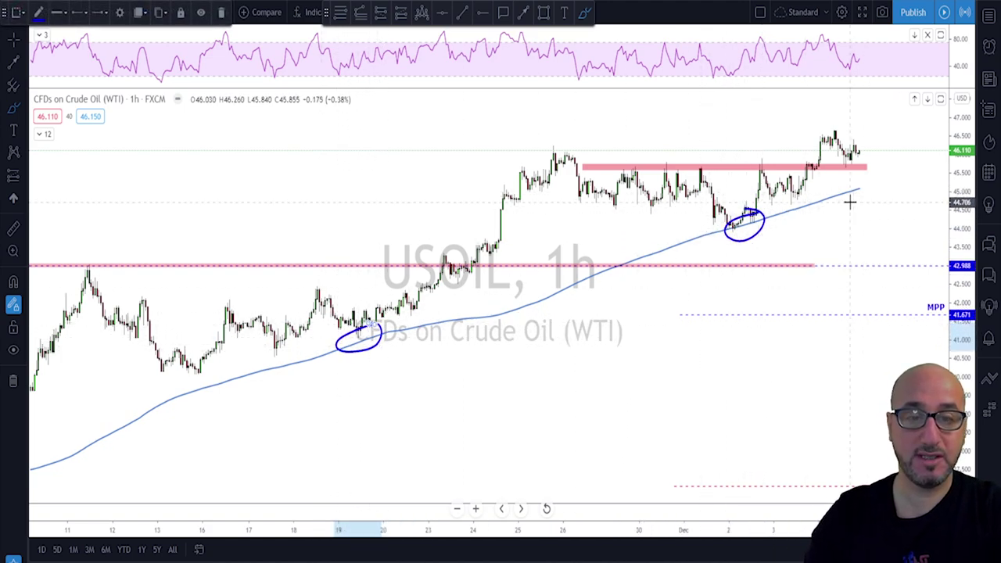
pyautogui.hotkey('ctrl', 'z')
pyautogui.hotkey('ctrl', 'z')
# - Brush a projected pullback from the 4 December candles down into the upper red zone at about 45.6
pyautogui.scroll(3, 851, 265)
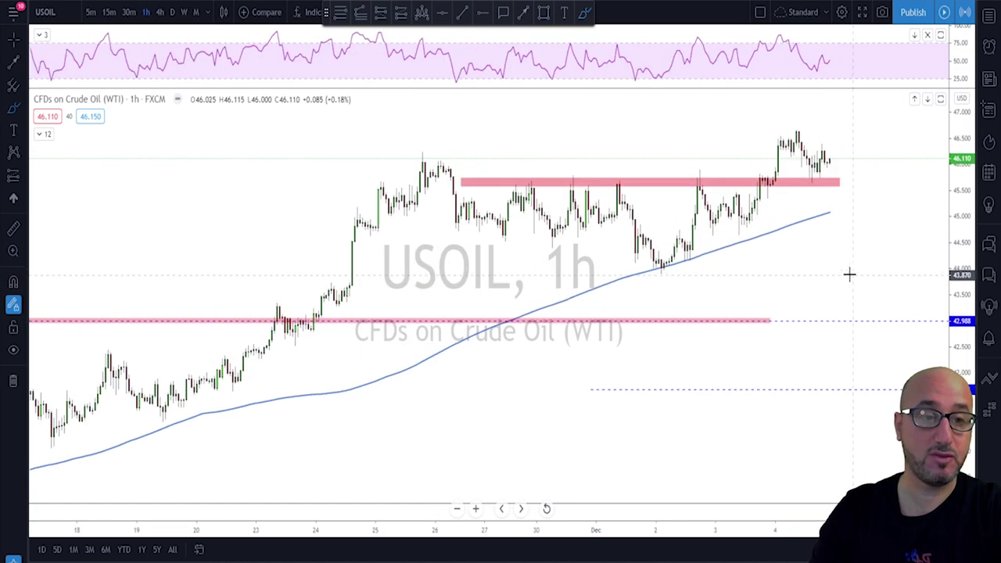
pyautogui.click(825, 190)
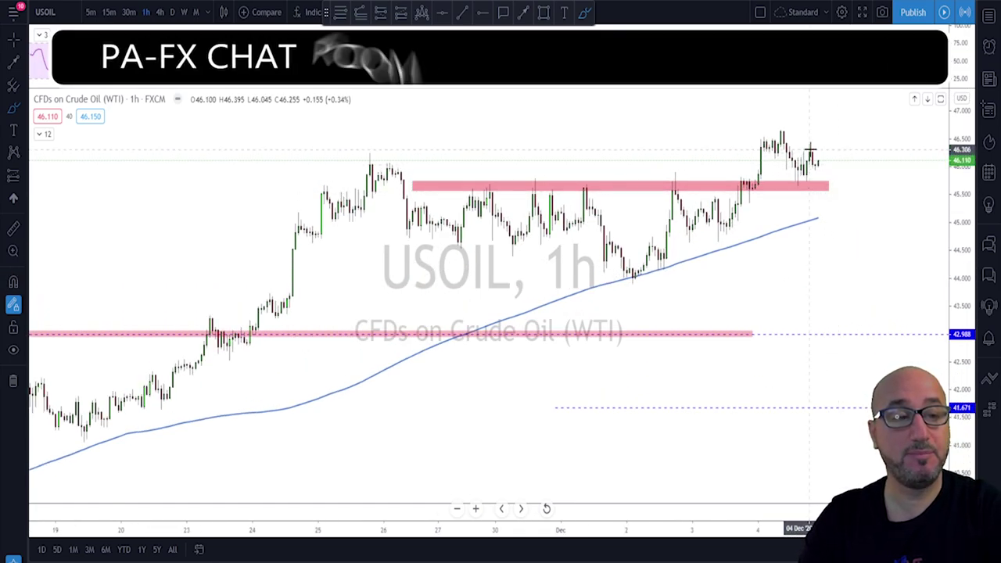
pyautogui.moveTo(810, 151); pyautogui.dragTo(818, 179)
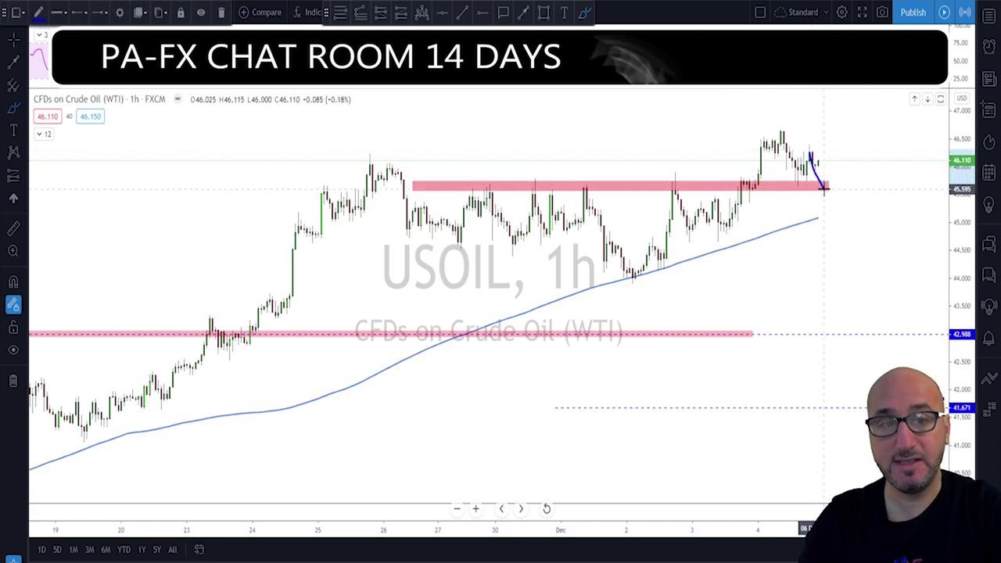
# - Brush a projected rebound from the upper red zone to about 46.8 on the 1-hour crude oil chart, and undo the projection strokes
pyautogui.moveTo(825, 190); pyautogui.dragTo(856, 120)
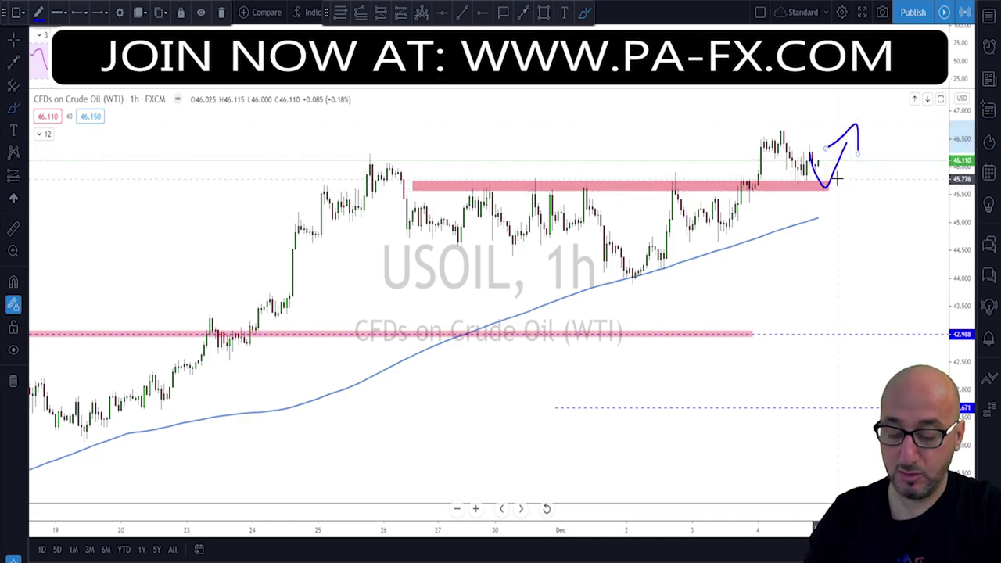
pyautogui.hotkey('ctrl', 'z')
pyautogui.hotkey('ctrl', 'z')
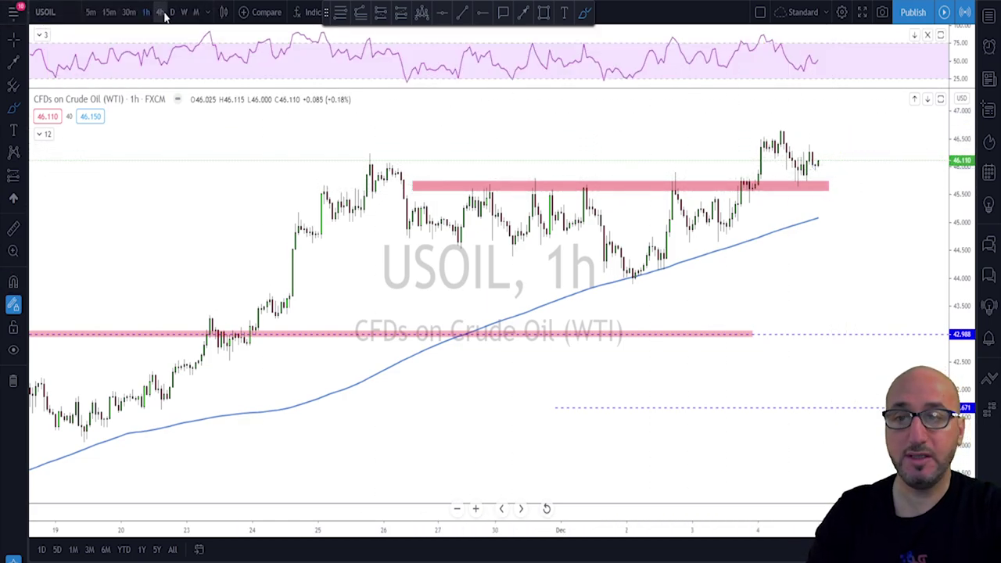
# - Switch crude oil to the 4-hour timeframe, brush a dip into the upper red zone with a rebound to about 47.8, and undo it
pyautogui.click(160, 12)
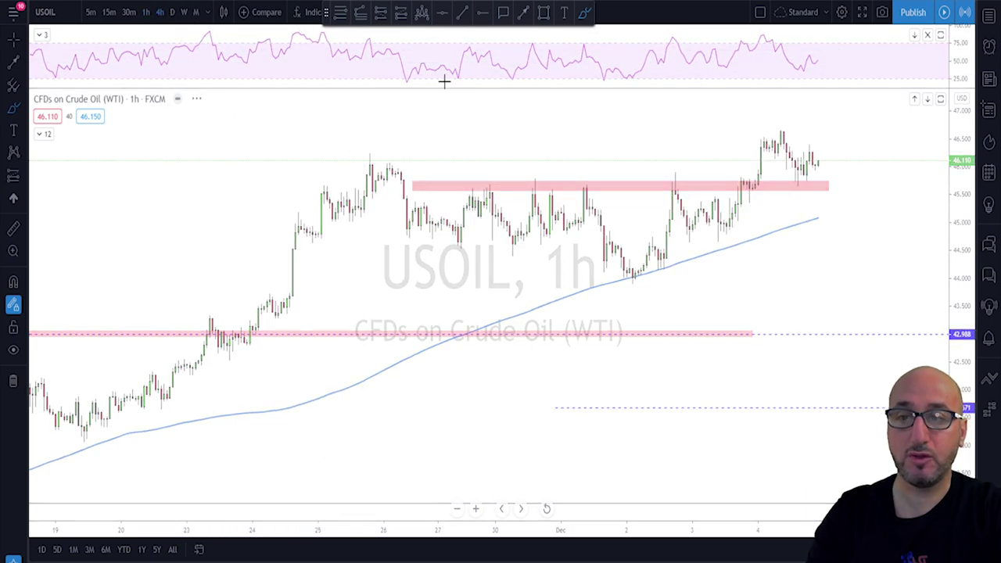
pyautogui.scroll(-1, 747, 125)
pyautogui.moveTo(834, 135)
pyautogui.mouseDown()
pyautogui.moveTo(842, 154)
pyautogui.moveTo(861, 101)
pyautogui.mouseUp()
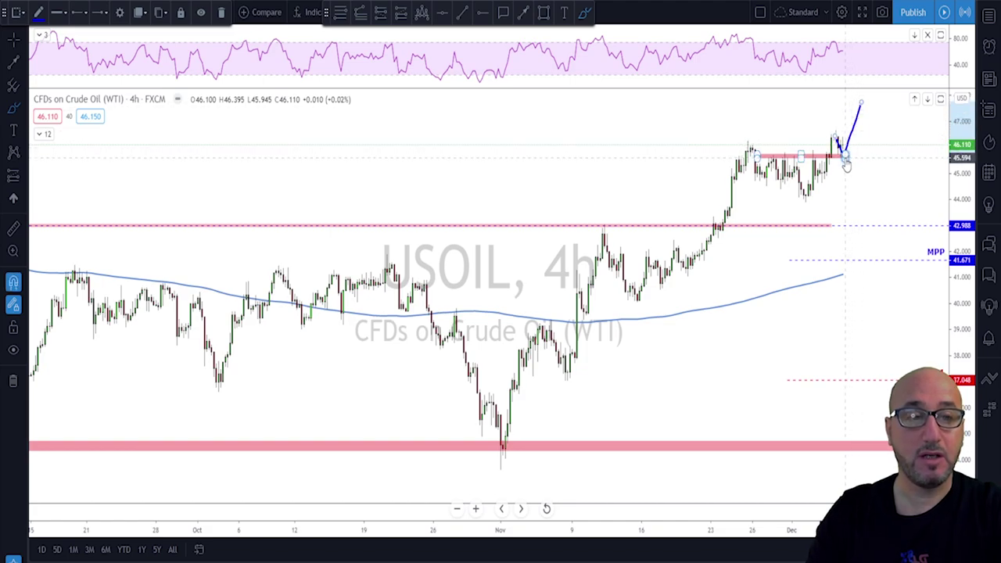
pyautogui.hotkey('ctrl', 'z')
# - Brush a deeper projected pullback to the 42.988 red zone and a rebound above 46 on the 4-hour crude oil chart, and undo it
pyautogui.moveTo(836, 136); pyautogui.dragTo(887, 231)
pyautogui.moveTo(912, 153)
pyautogui.mouseDown()
pyautogui.moveTo(921, 137)
pyautogui.moveTo(926, 176)
pyautogui.mouseUp()
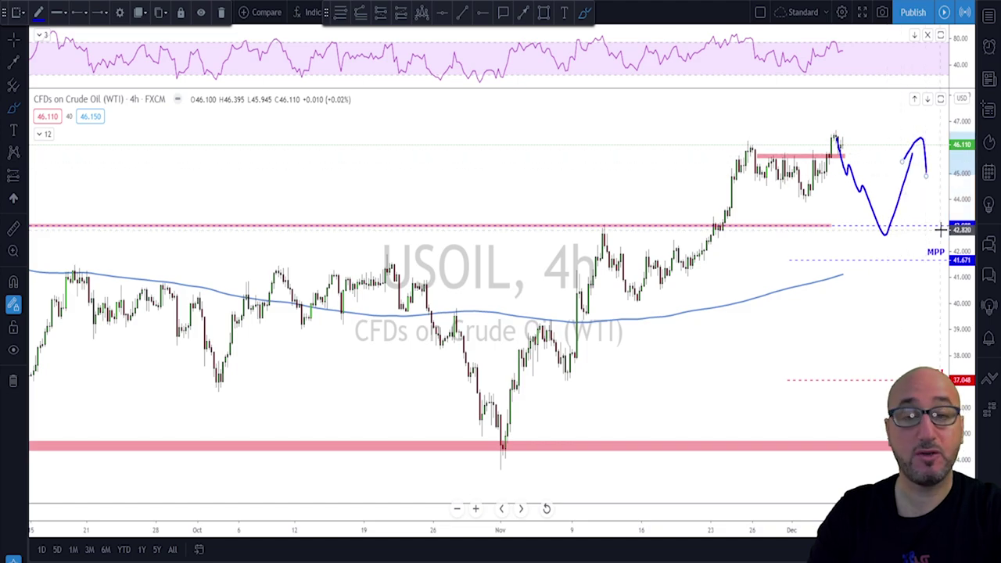
pyautogui.hotkey('ctrl', 'z')
pyautogui.hotkey('ctrl', 'z')
# - Open the EURUSD chart and show it on the weekly timeframe
pyautogui.press('space')
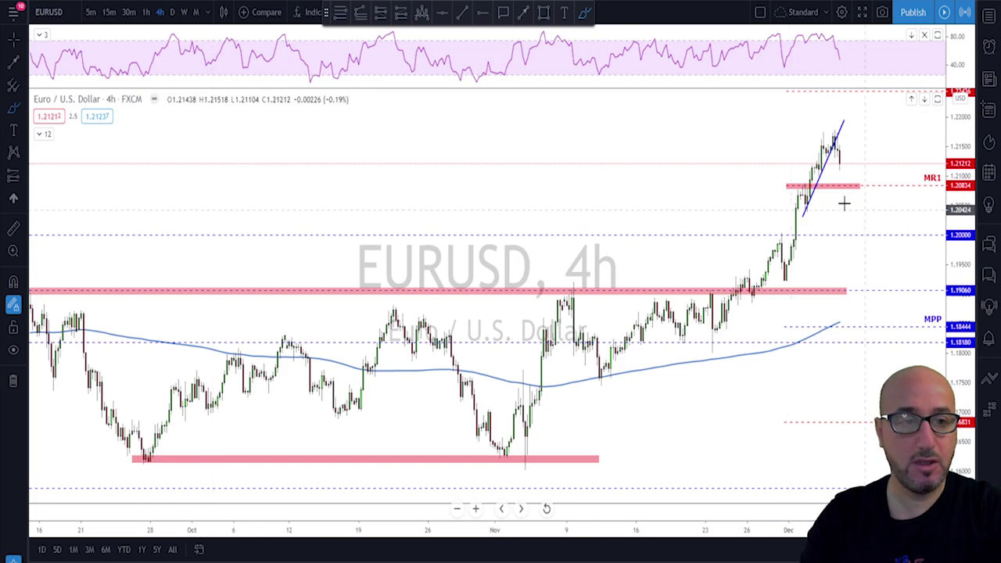
pyautogui.click(173, 13)
pyautogui.click(183, 12)
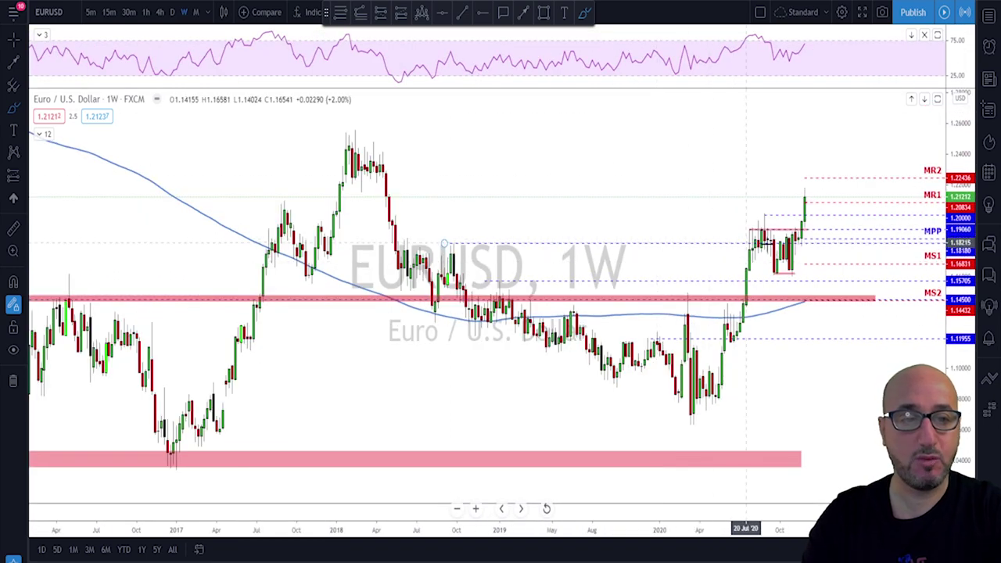
# - Circle the weekly EURUSD highs of September 2020, September 2017 and early 2018, and brush an arrow pointing back to the earlier highs
pyautogui.moveTo(765, 208); pyautogui.dragTo(764, 209)
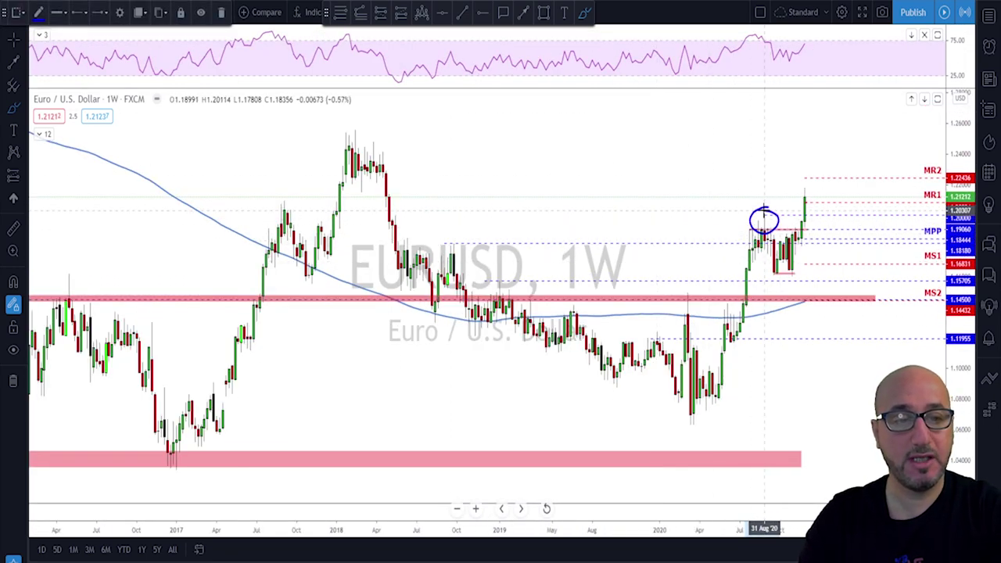
pyautogui.moveTo(284, 200)
pyautogui.mouseDown()
pyautogui.moveTo(292, 205)
pyautogui.moveTo(285, 201)
pyautogui.mouseUp()
pyautogui.moveTo(734, 206)
pyautogui.mouseDown()
pyautogui.moveTo(587, 184)
pyautogui.moveTo(608, 203)
pyautogui.mouseUp()
pyautogui.moveTo(417, 155)
pyautogui.mouseDown()
pyautogui.moveTo(344, 148)
pyautogui.moveTo(364, 138)
pyautogui.mouseUp()
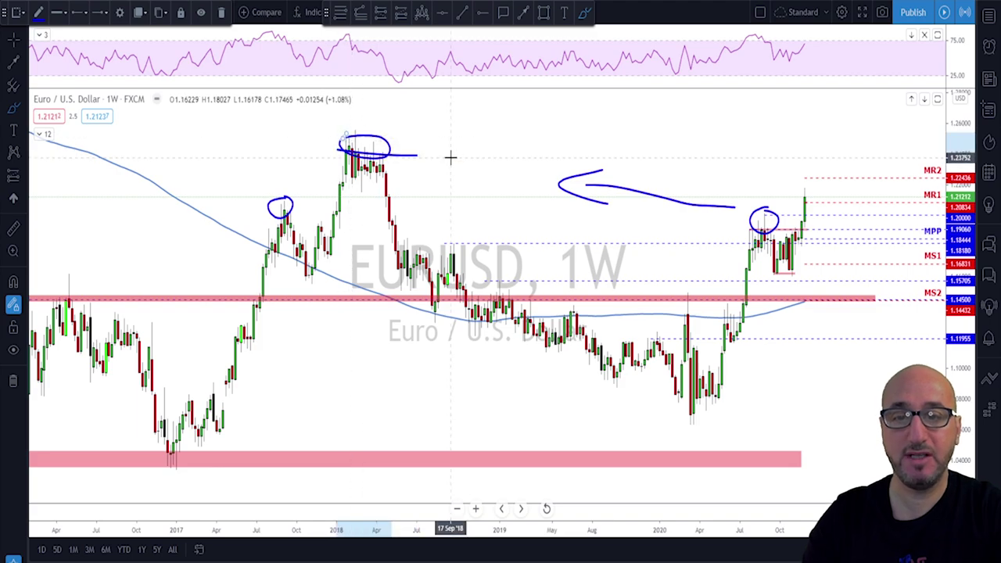
# - Undo the arrow and all the circles on the weekly EURUSD chart
pyautogui.hotkey('ctrl', 'z')
pyautogui.hotkey('ctrl', 'z')
pyautogui.hotkey('ctrl', 'z')
pyautogui.hotkey('ctrl', 'z')
pyautogui.hotkey('ctrl', 'z')
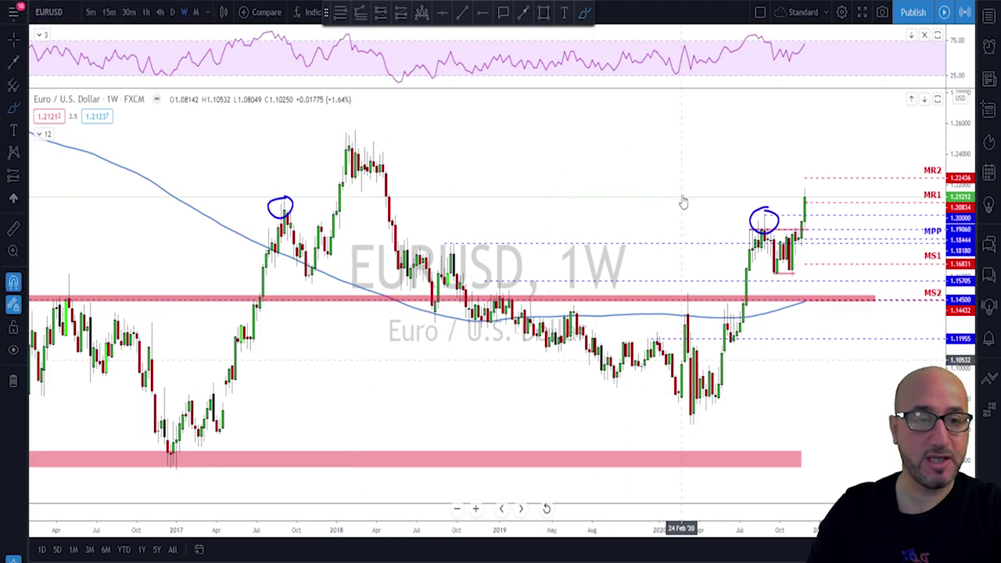
pyautogui.hotkey('ctrl', 'z')
# - Switch EURUSD to the daily timeframe, brush a projected dip to about 1.20 with a rebound, and undo it
pyautogui.scroll(3, 664, 219)
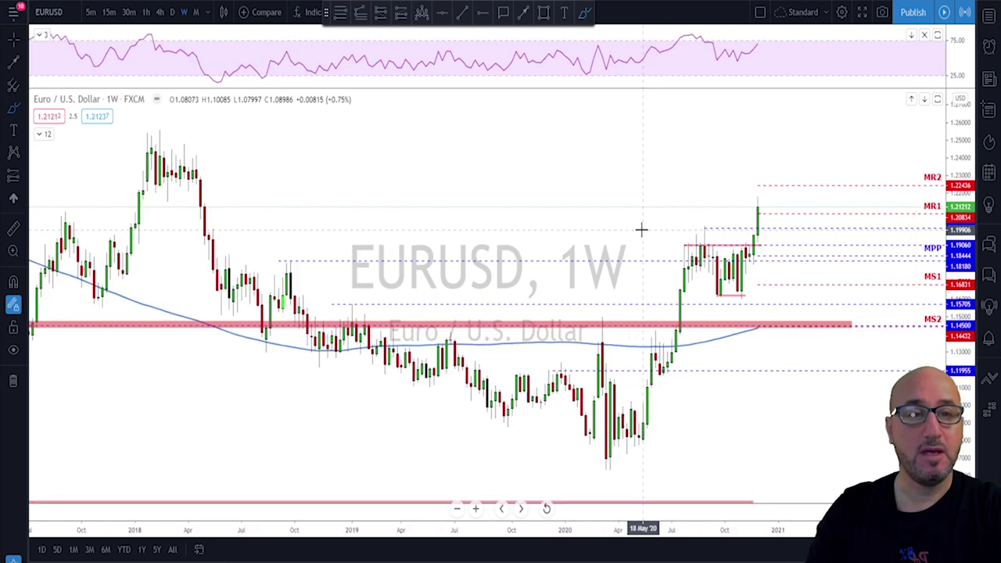
pyautogui.click(172, 12)
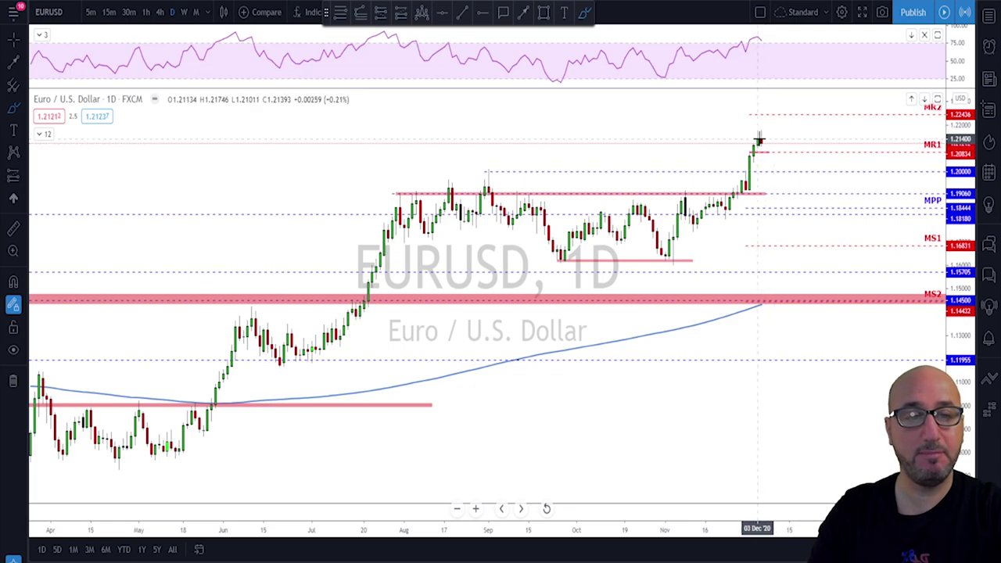
pyautogui.moveTo(758, 137); pyautogui.dragTo(768, 168)
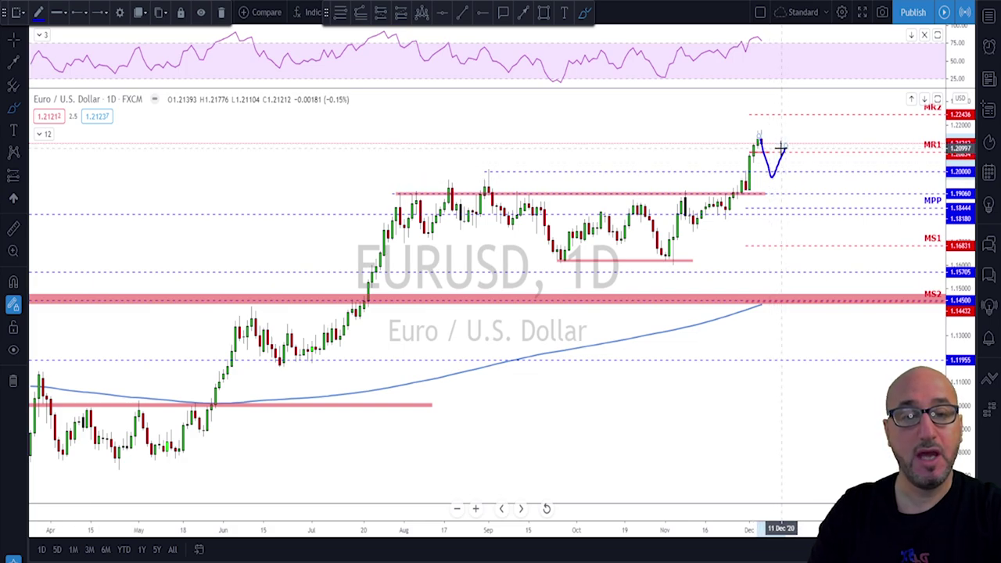
pyautogui.hotkey('ctrl', 'z')
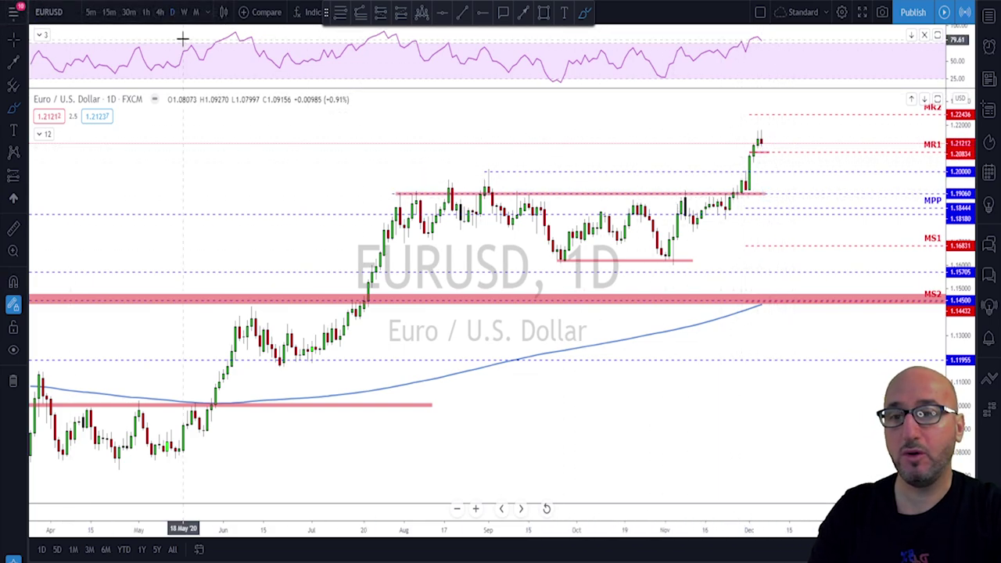
# - Step EURUSD through the 4-hour to the 1-hour timeframe and select the rising trend line that starts on 2 December
pyautogui.click(160, 11)
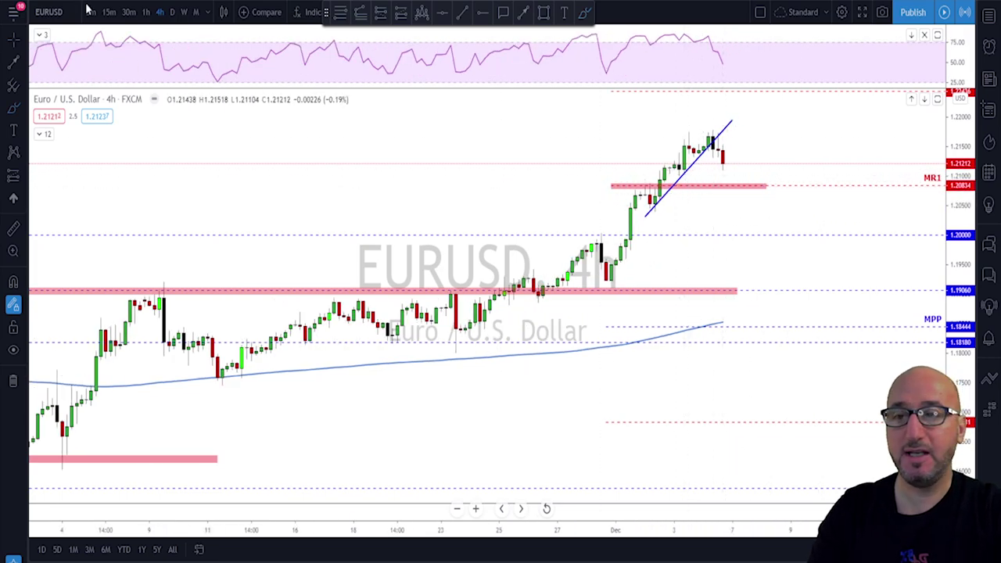
pyautogui.click(145, 11)
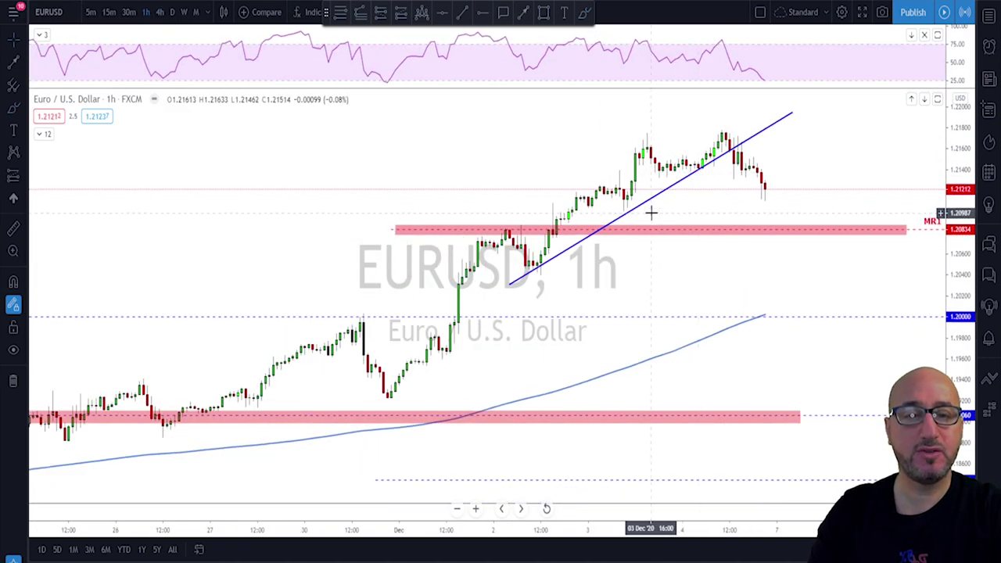
pyautogui.click(578, 266)
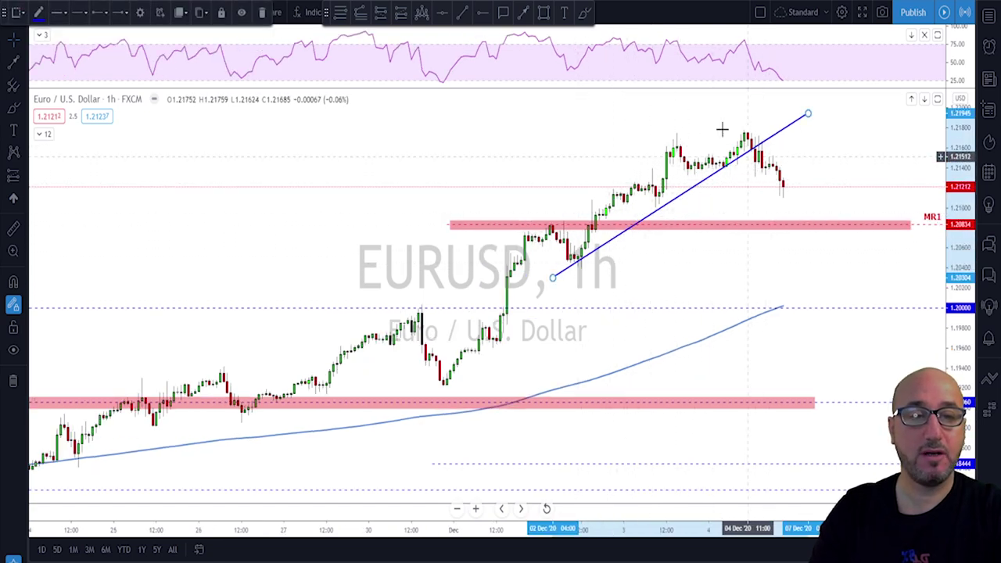
# - Brush a projected fall to the MR1 red zone at about 1.2087, mark the MR1 label, and brush a rebound to about 1.2145
pyautogui.click(584, 13)
pyautogui.moveTo(781, 183); pyautogui.dragTo(788, 200)
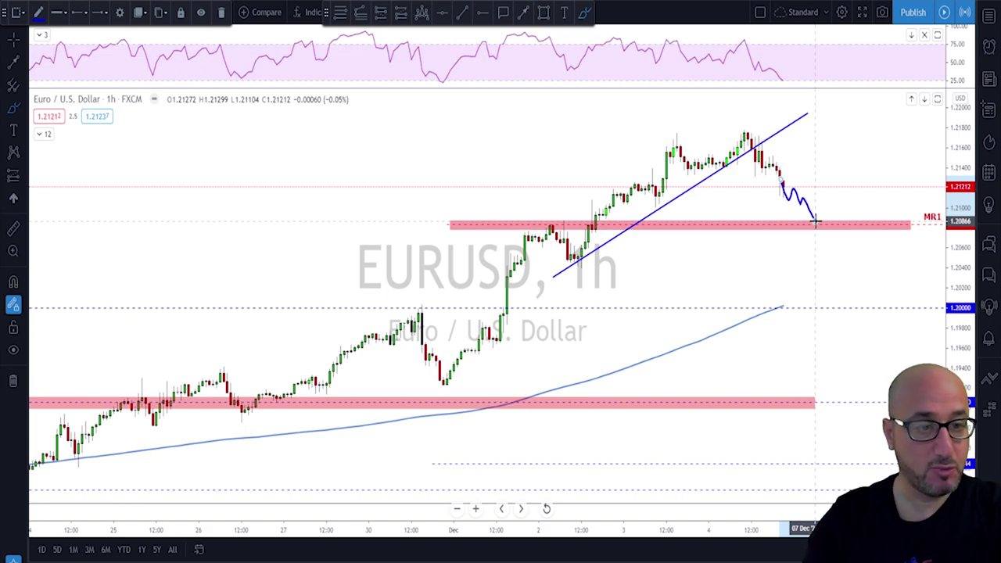
pyautogui.click(870, 227)
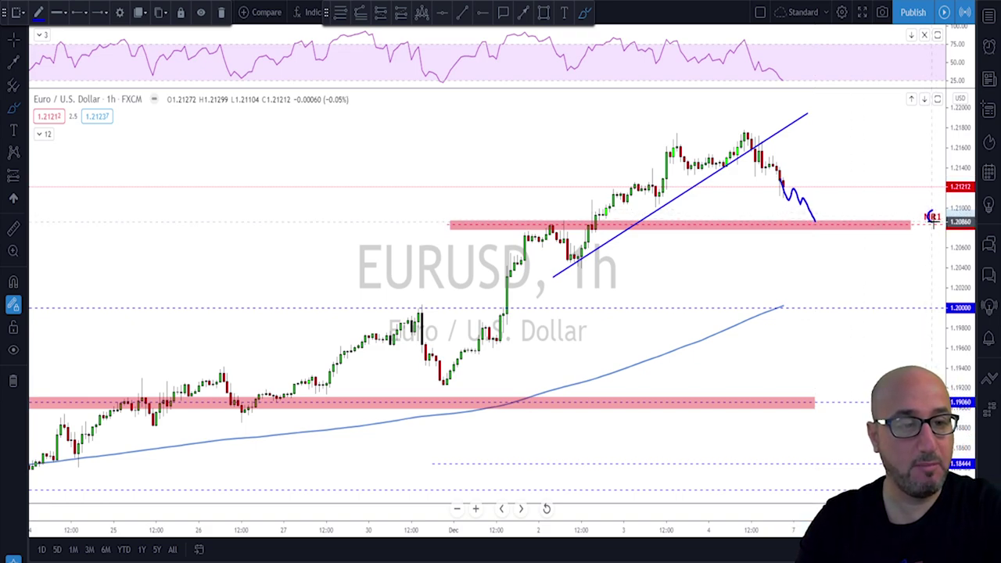
pyautogui.moveTo(811, 222); pyautogui.dragTo(848, 162)
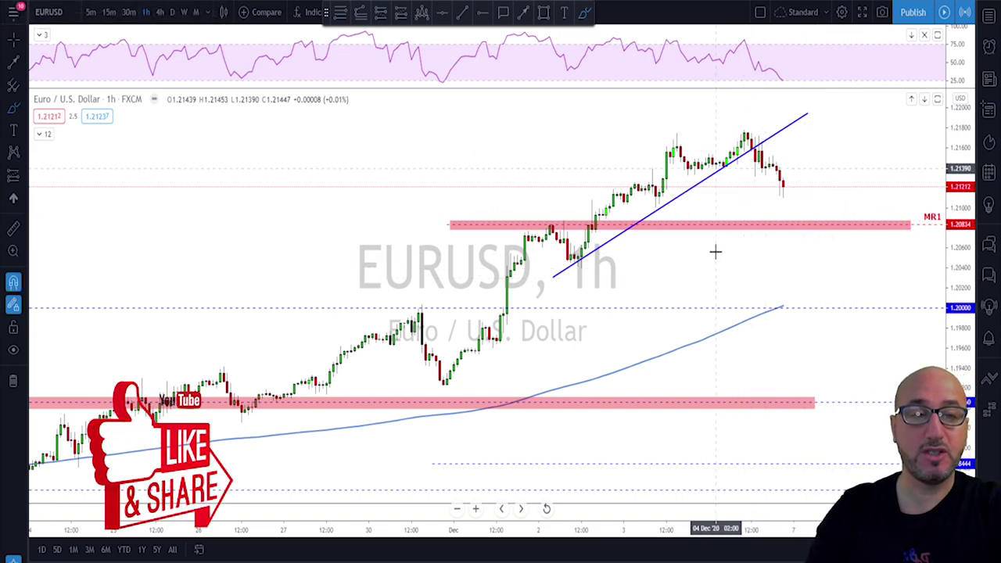
# - Switch EURUSD to the daily timeframe, brush a projected move from the latest candles, circle those candles, and undo both marks
pyautogui.click(172, 12)
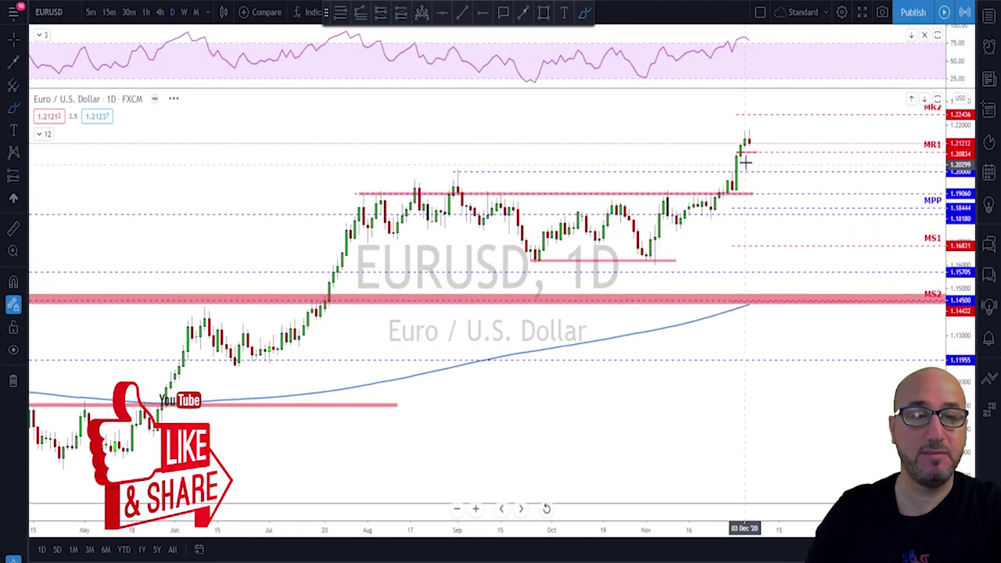
pyautogui.moveTo(746, 139)
pyautogui.mouseDown()
pyautogui.moveTo(770, 192)
pyautogui.moveTo(808, 112)
pyautogui.mouseUp()
pyautogui.hotkey('ctrl', 'z')
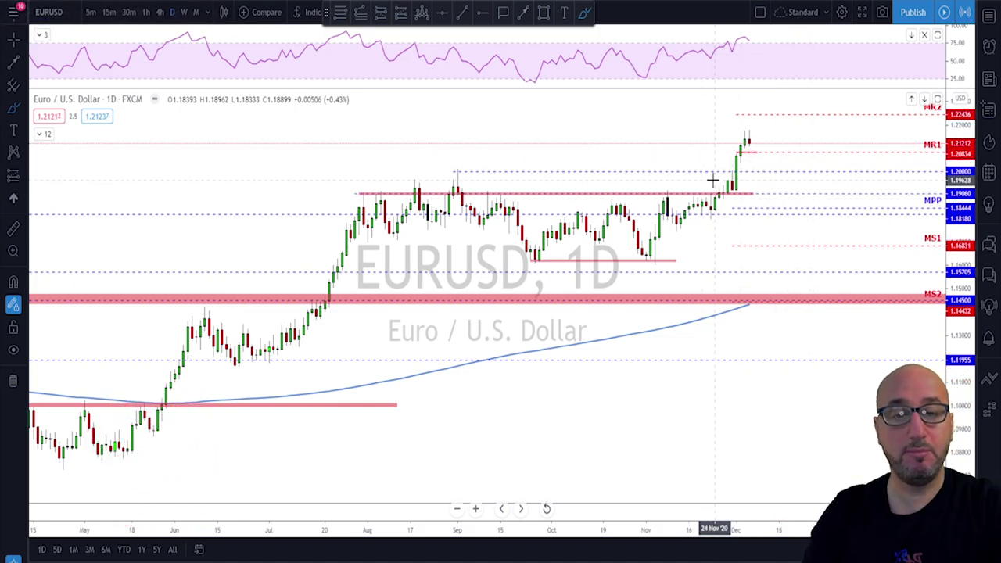
pyautogui.moveTo(755, 133)
pyautogui.mouseDown()
pyautogui.moveTo(743, 128)
pyautogui.moveTo(761, 136)
pyautogui.moveTo(753, 140)
pyautogui.mouseUp()
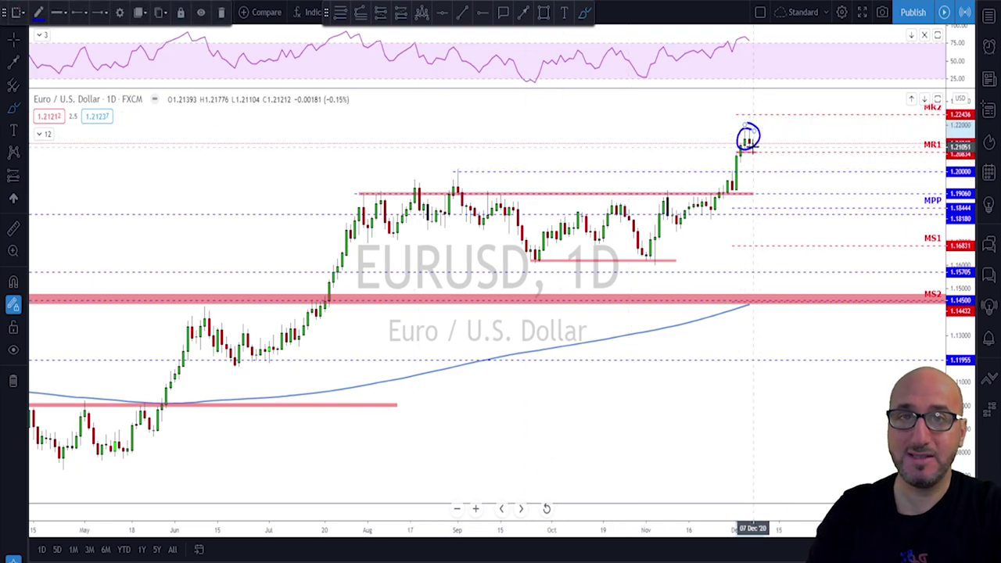
pyautogui.hotkey('ctrl', 'z')
# - Switch EURUSD to the 4-hour timeframe and delete the rising trend line along the December candles
pyautogui.click(159, 12)
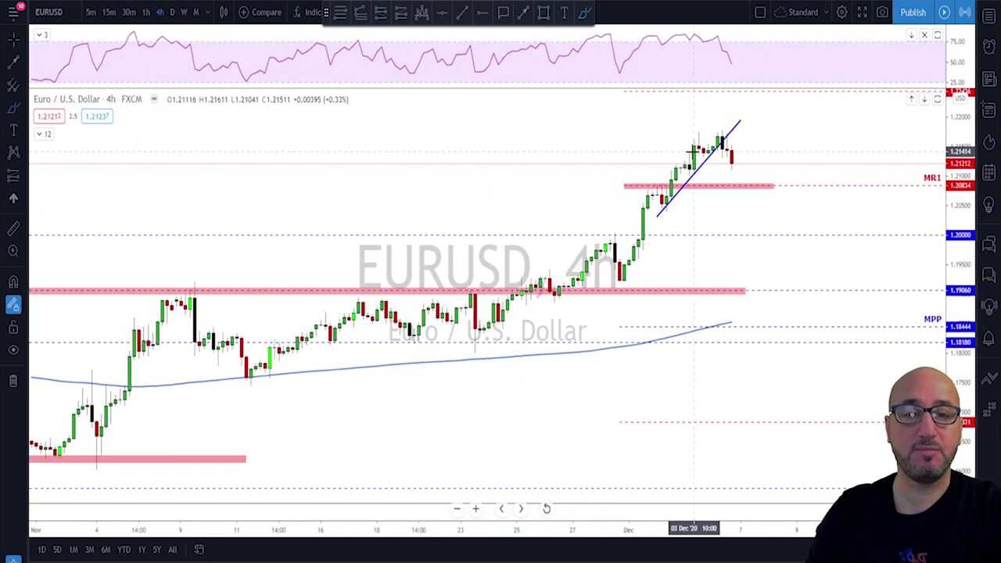
pyautogui.moveTo(701, 174); pyautogui.dragTo(711, 179)
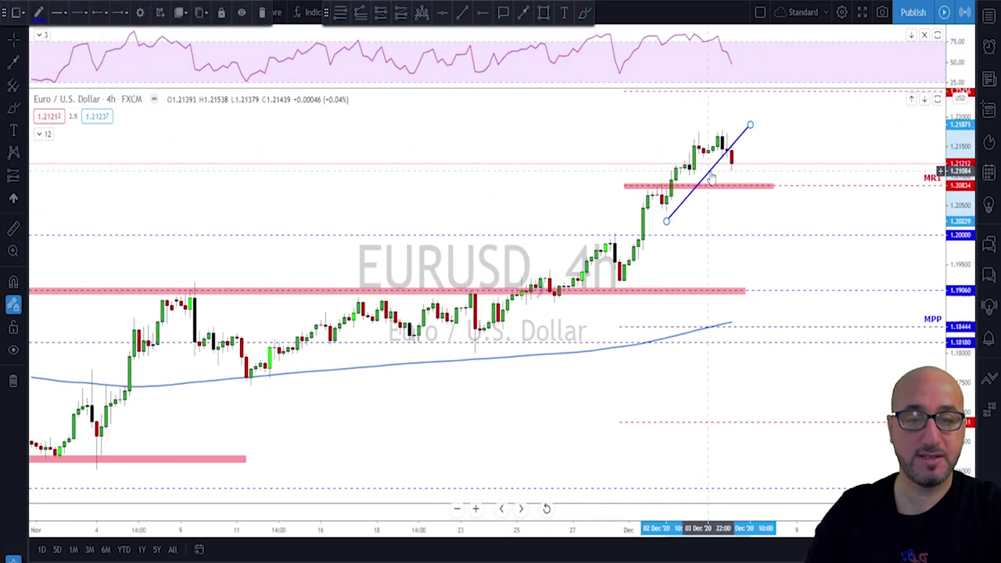
pyautogui.press('Delete')
# - Open the GBPUSD chart and show it on the daily timeframe
pyautogui.press('Down')
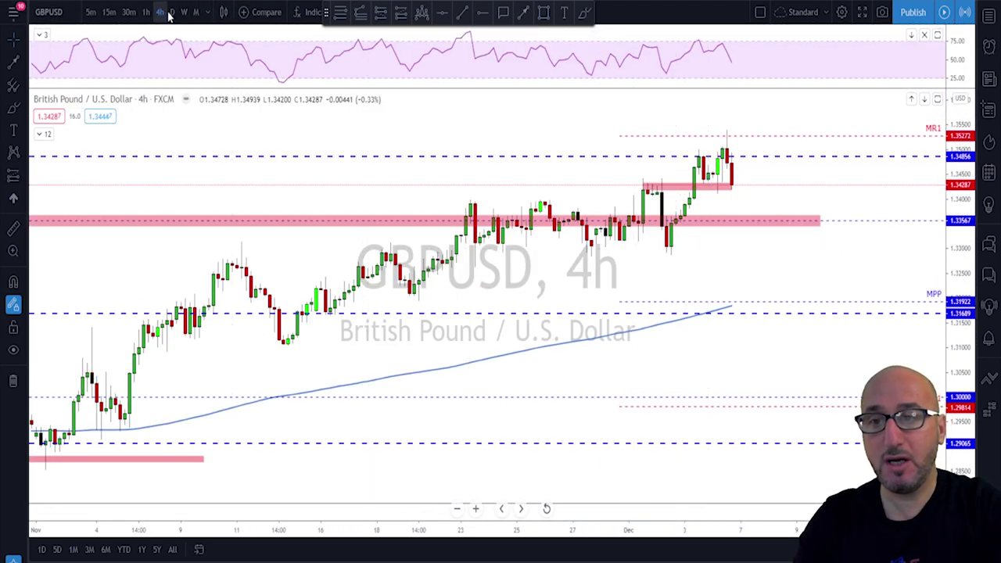
pyautogui.click(172, 12)
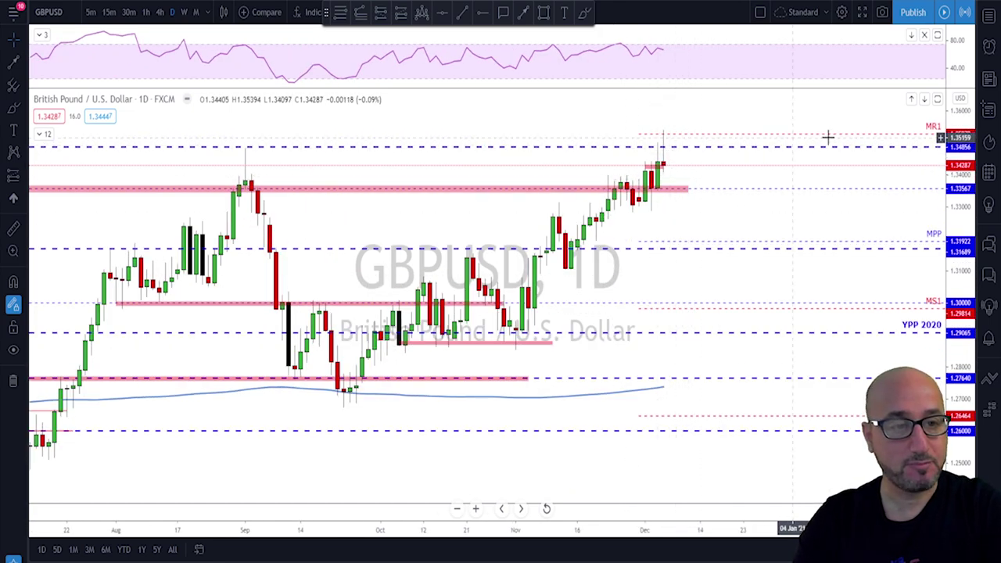
pyautogui.scroll(-5, 266, 158)
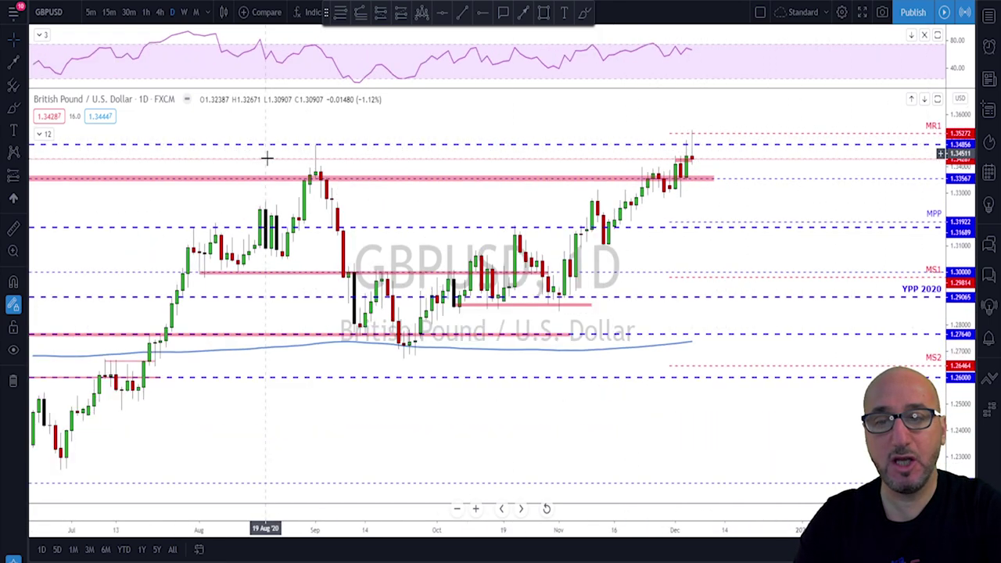
# - Circle the September 2020 and December 2019 highs near 1.34856 on the daily GBPUSD chart, and remove both circles
pyautogui.scroll(-1, 484, 189)
pyautogui.moveTo(534, 134)
pyautogui.mouseDown()
pyautogui.moveTo(521, 143)
pyautogui.moveTo(551, 137)
pyautogui.mouseUp()
pyautogui.click(583, 13)
pyautogui.scroll(-2, 537, 161)
pyautogui.scroll(-2, 257, 179)
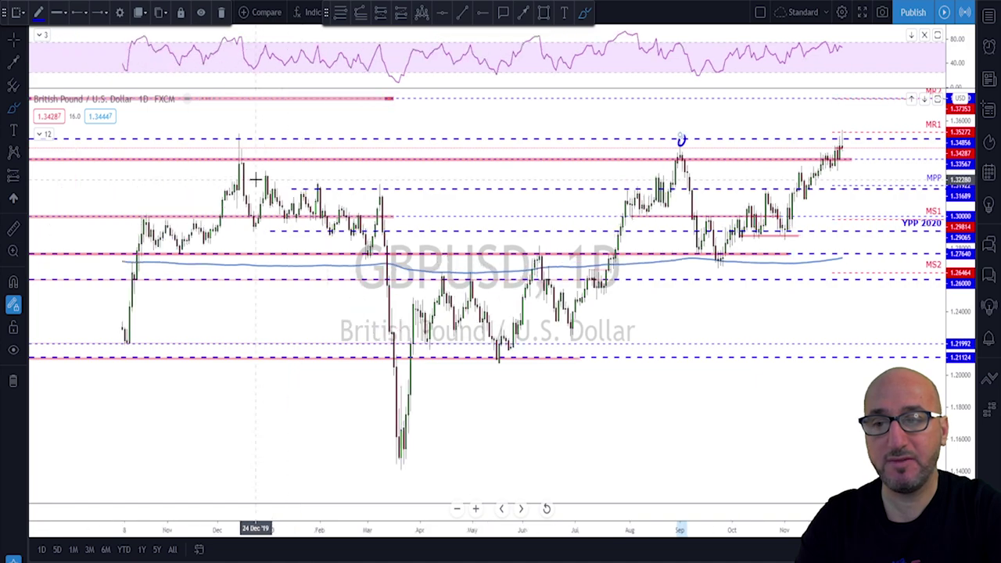
pyautogui.moveTo(247, 135)
pyautogui.mouseDown()
pyautogui.moveTo(231, 146)
pyautogui.moveTo(247, 131)
pyautogui.mouseUp()
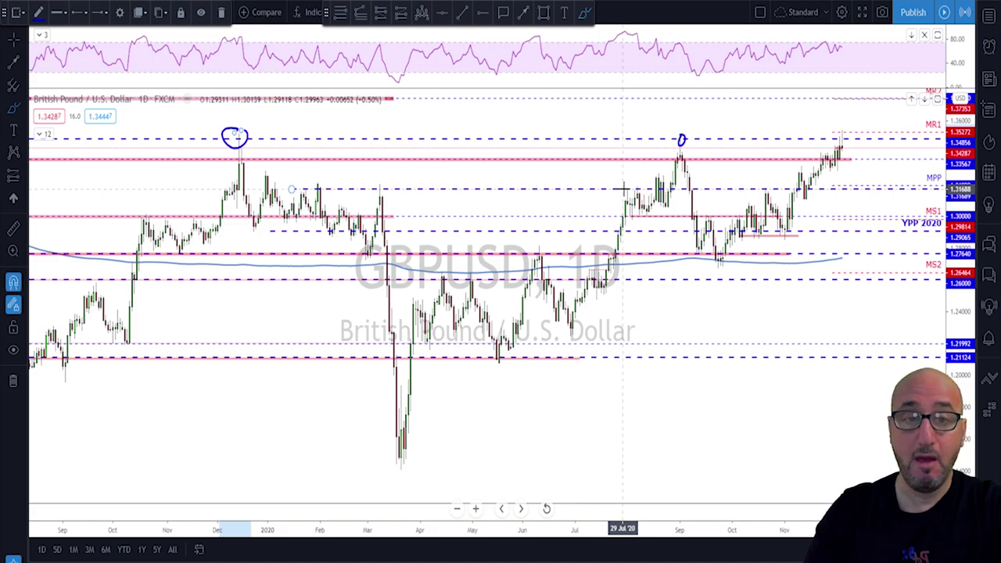
pyautogui.press('Delete')
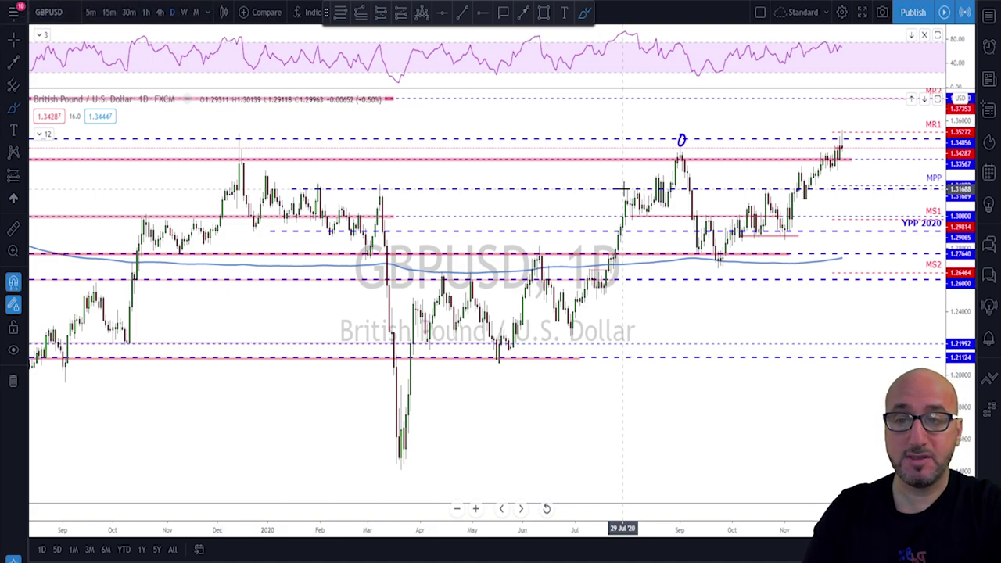
pyautogui.scroll(2, 847, 205)
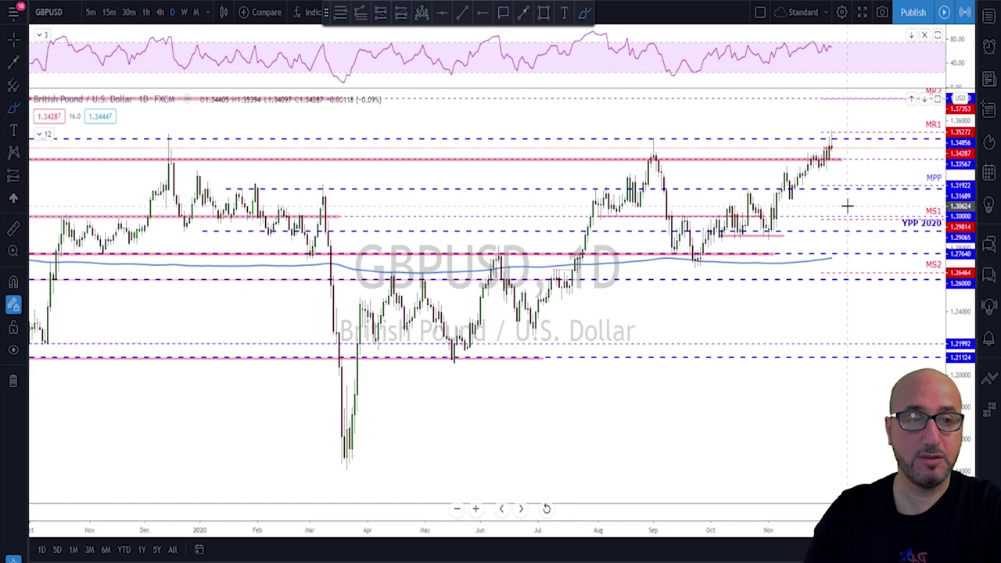
pyautogui.scroll(1, 846, 179)
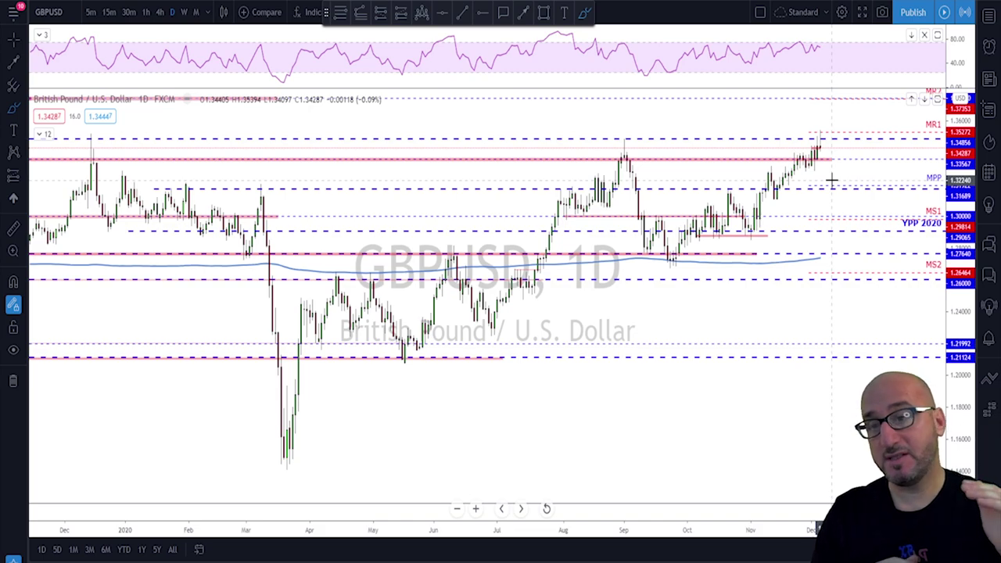
pyautogui.scroll(4, 831, 180)
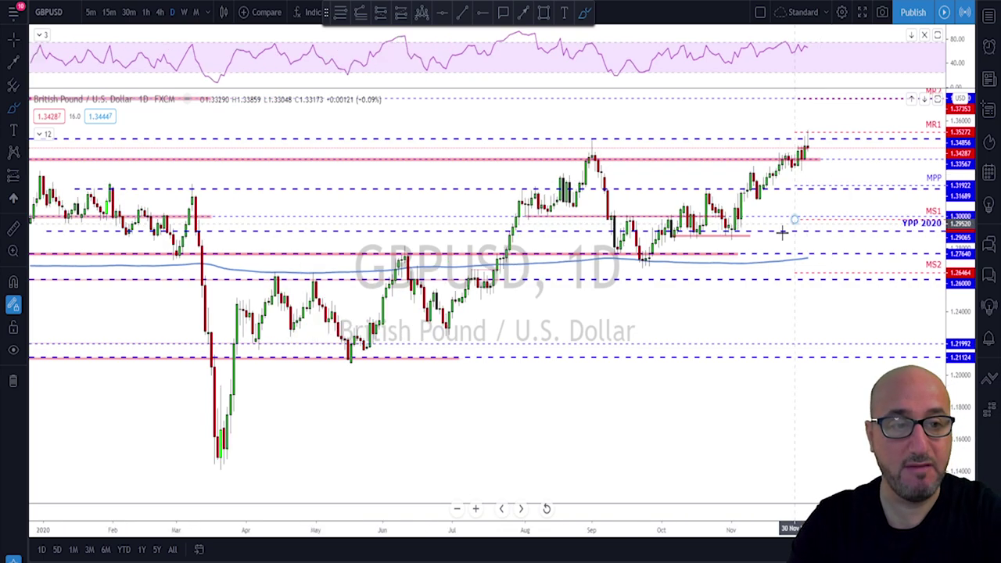
pyautogui.scroll(1, 746, 162)
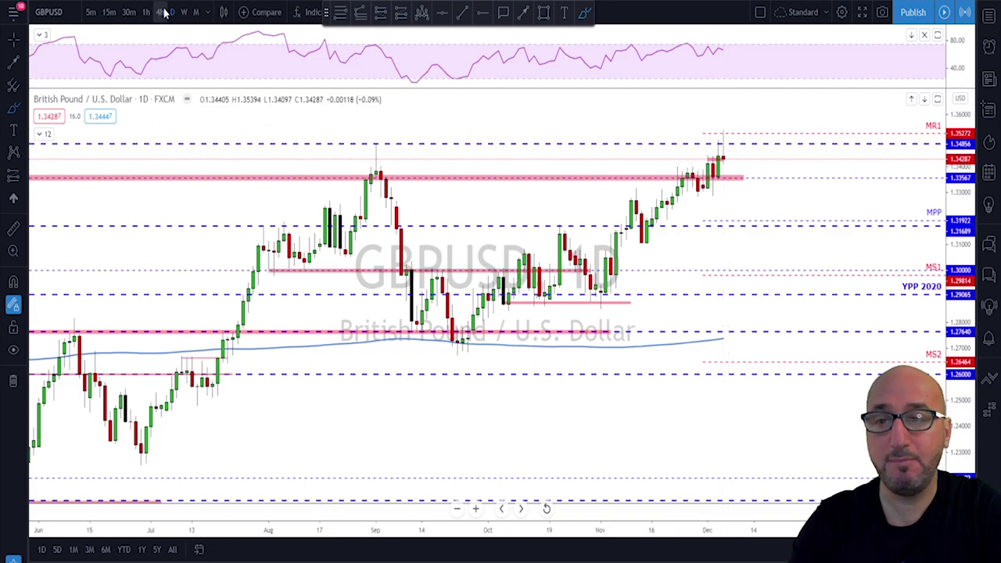
# - On the 4-hour GBPUSD chart, circle the latest high near 1.35272 and brush a projected drop through the 1.33567 zone, removing both marks
pyautogui.click(162, 12)
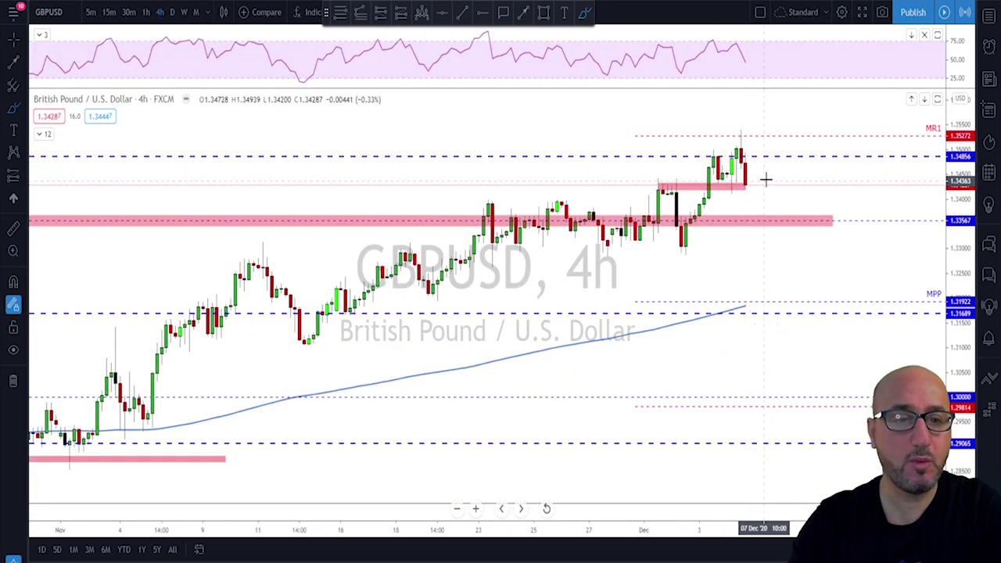
pyautogui.scroll(1, 766, 180)
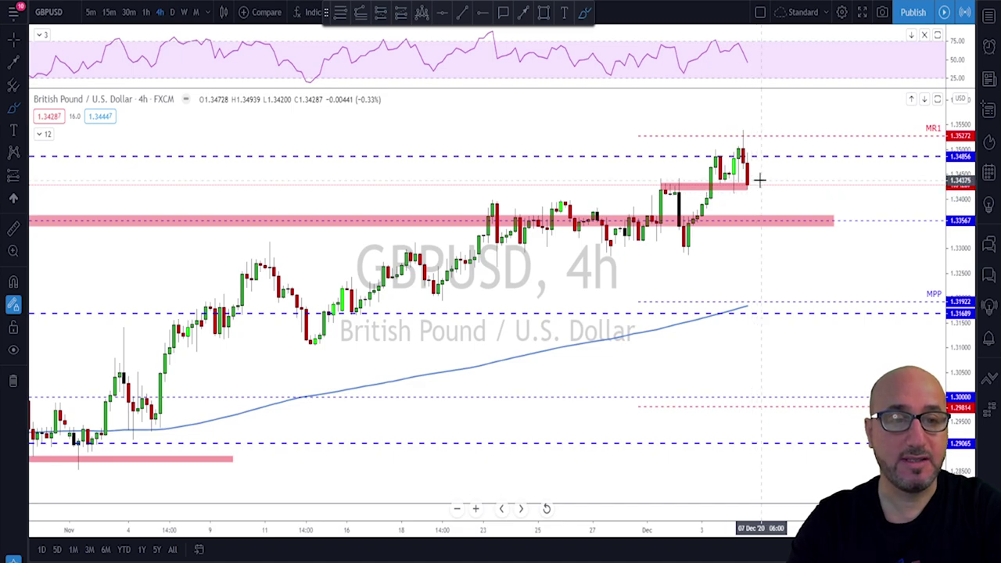
pyautogui.moveTo(749, 123)
pyautogui.mouseDown()
pyautogui.moveTo(749, 149)
pyautogui.moveTo(741, 134)
pyautogui.mouseUp()
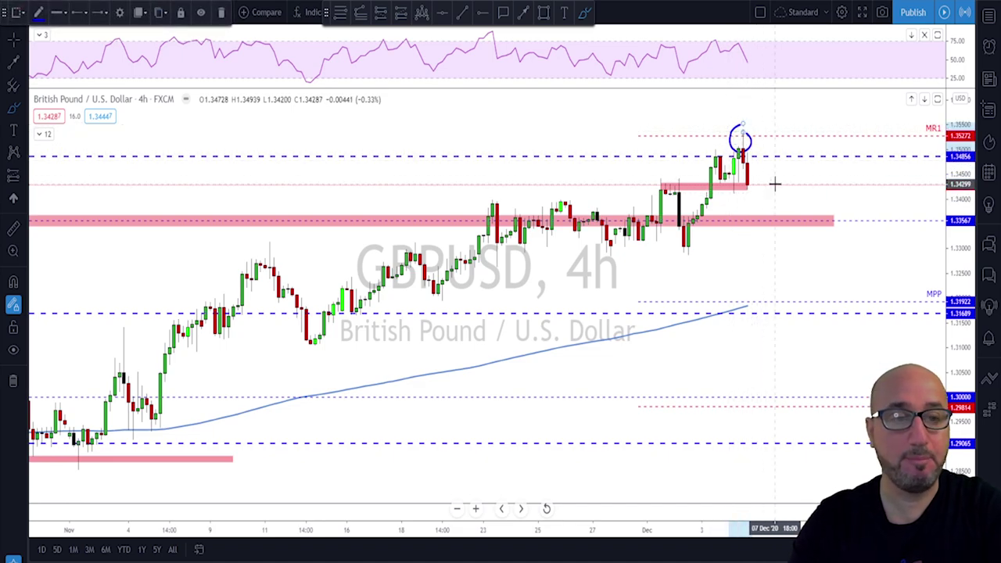
pyautogui.press('Delete')
pyautogui.moveTo(743, 148)
pyautogui.mouseDown()
pyautogui.moveTo(751, 195)
pyautogui.moveTo(766, 198)
pyautogui.moveTo(782, 240)
pyautogui.mouseUp()
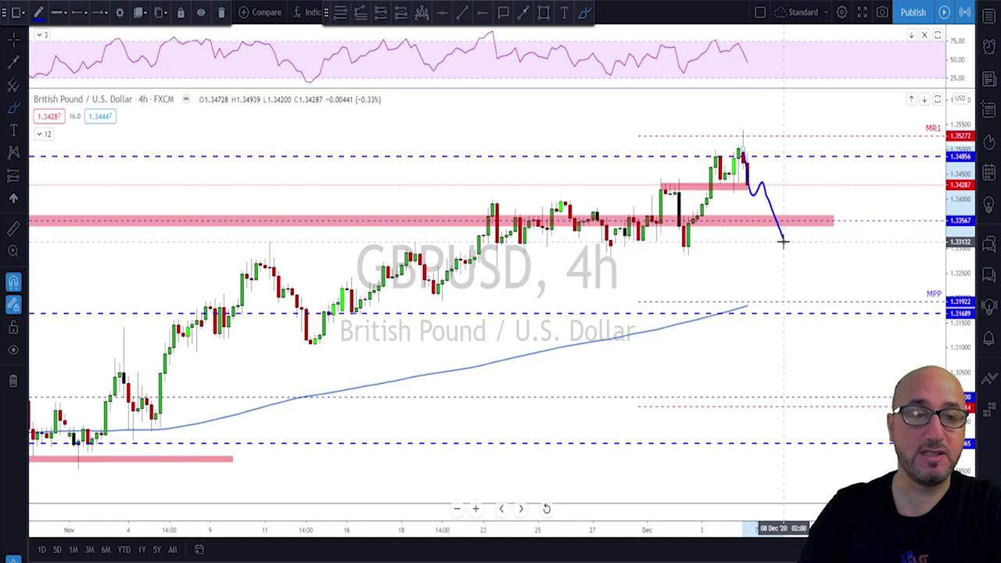
pyautogui.hotkey('ctrl', 'z')
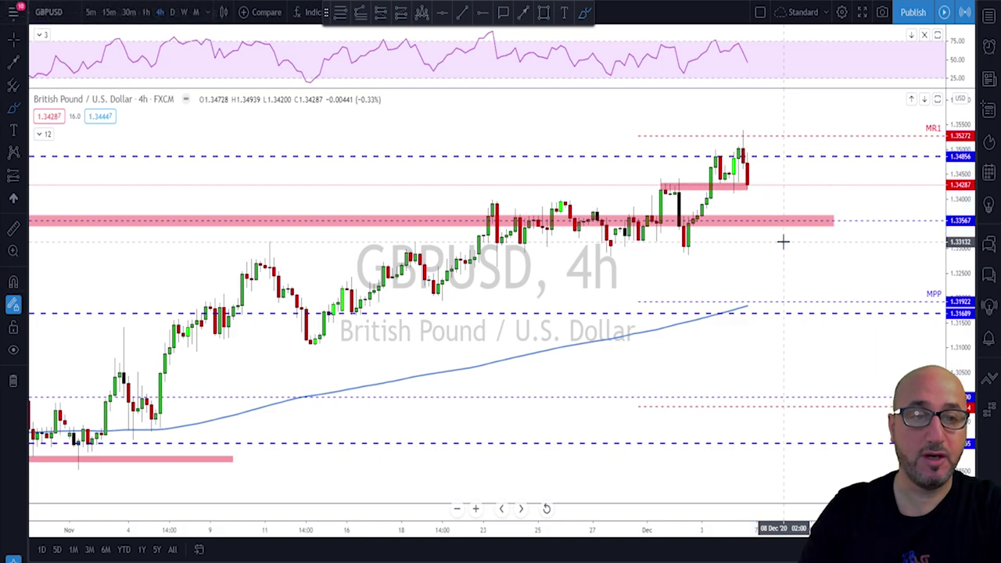
# - Switch GBPUSD to the 1-hour timeframe, brush a projected range between the 1.34287 zone and the recent highs, and undo the strokes
pyautogui.click(145, 11)
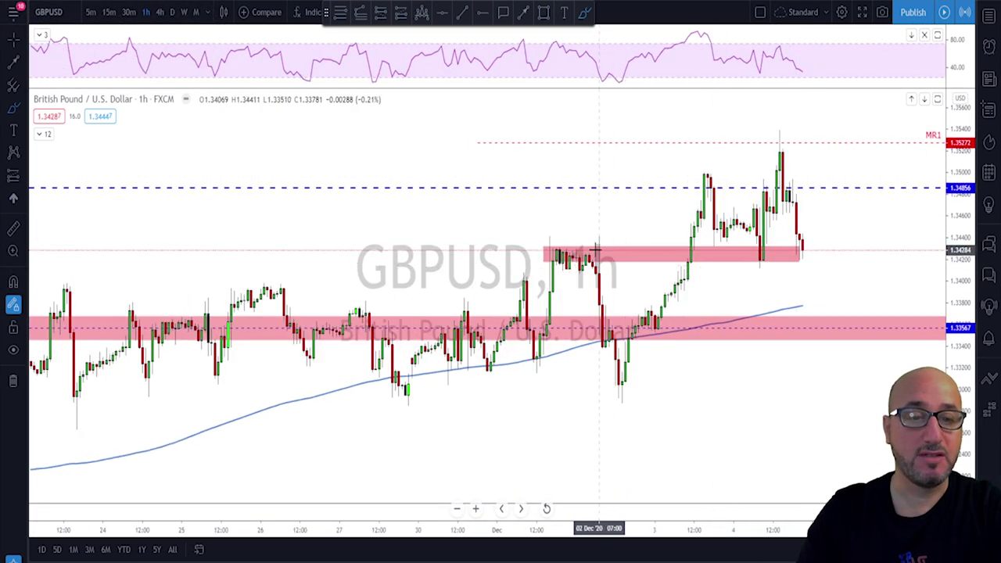
pyautogui.moveTo(564, 254)
pyautogui.mouseDown()
pyautogui.moveTo(810, 242)
pyautogui.moveTo(822, 164)
pyautogui.moveTo(841, 250)
pyautogui.moveTo(860, 152)
pyautogui.moveTo(714, 135)
pyautogui.mouseUp()
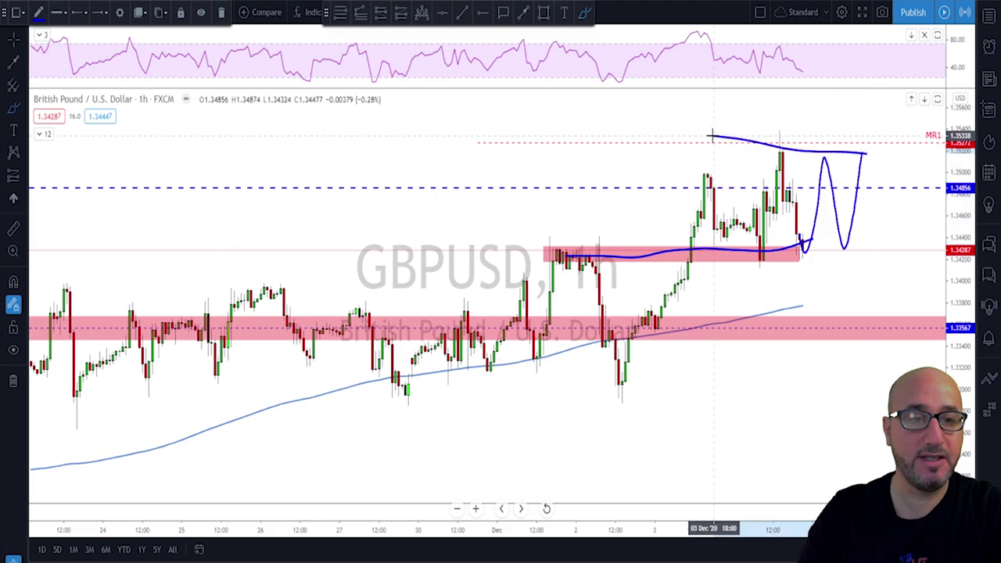
pyautogui.hotkey('ctrl', 'z')
pyautogui.hotkey('ctrl', 'z')
pyautogui.hotkey('ctrl', 'z')
# - Brush a projected drop from the latest candles and draw a support rectangle from 23 November across the lows between 1.33055 and 1.32935
pyautogui.moveTo(806, 236); pyautogui.dragTo(848, 371)
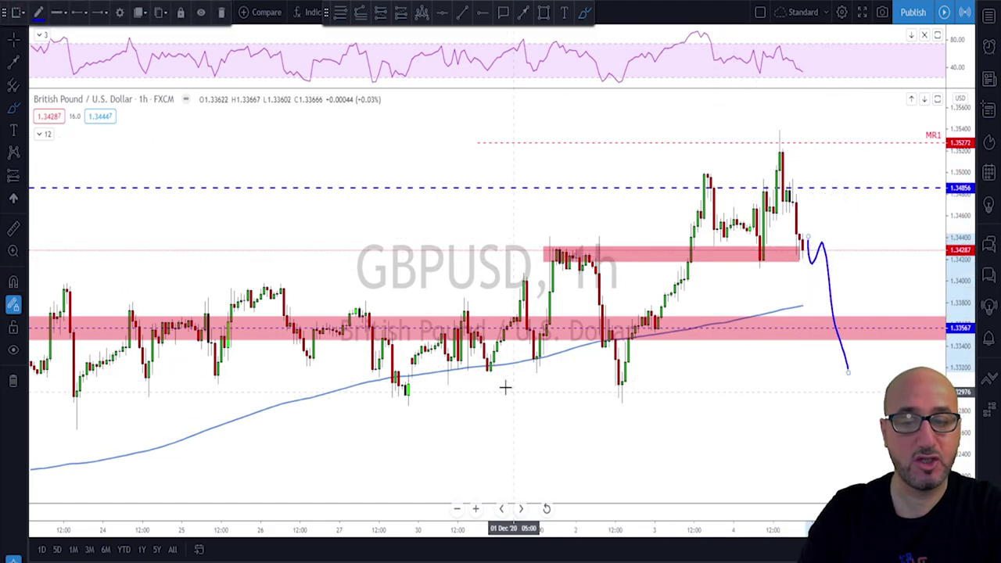
pyautogui.scroll(-2, 594, 389)
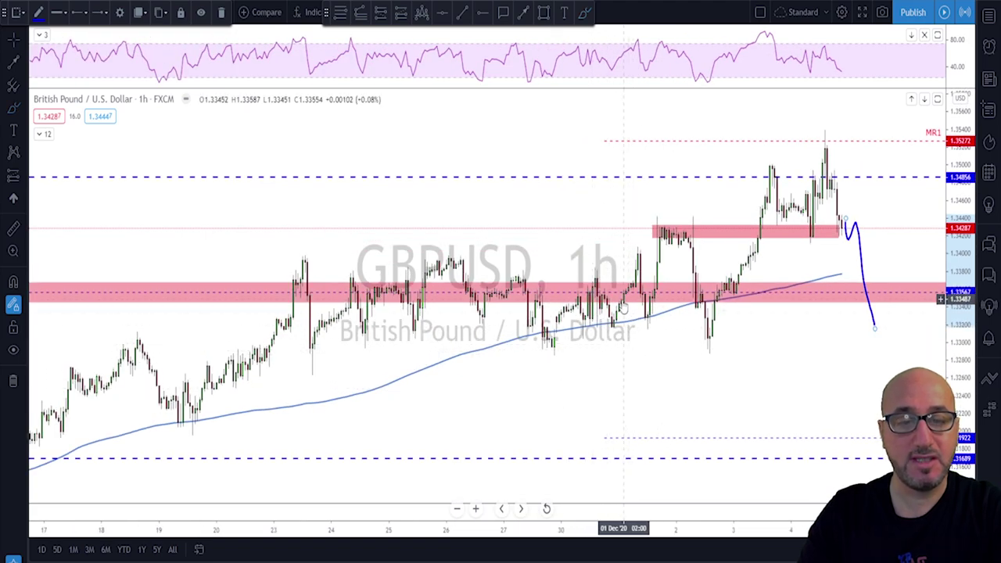
pyautogui.click(543, 12)
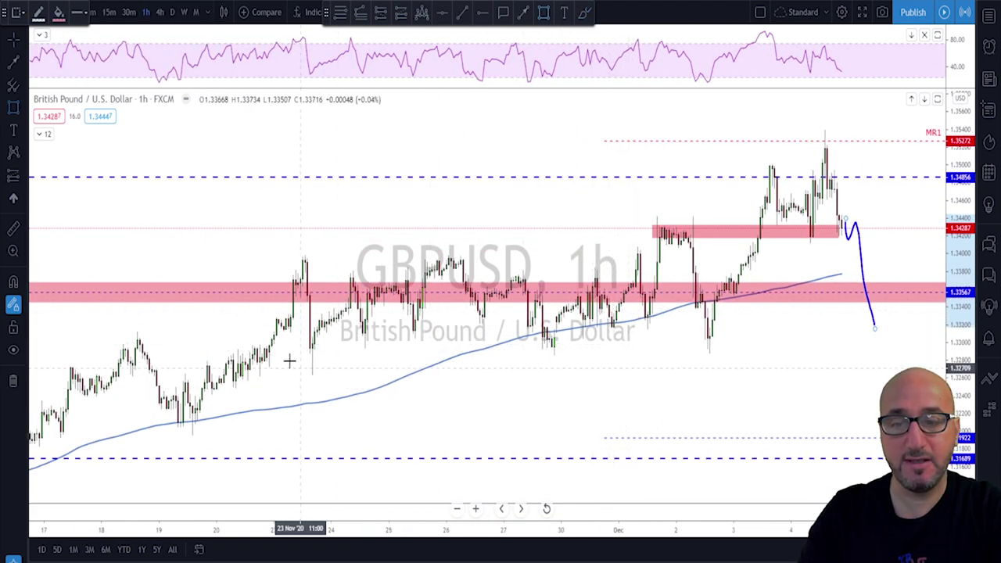
pyautogui.click(297, 338)
pyautogui.click(942, 350)
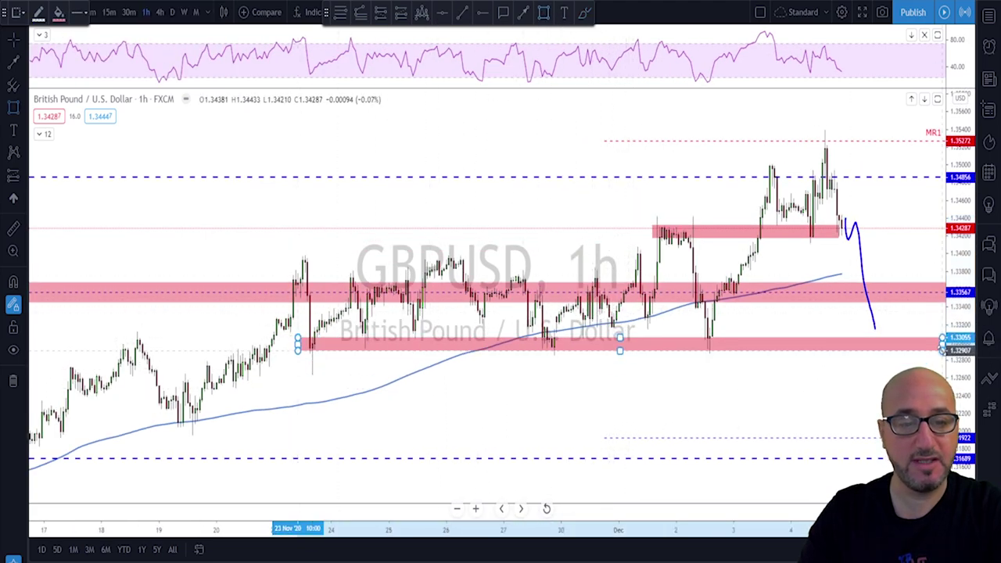
pyautogui.click(936, 348)
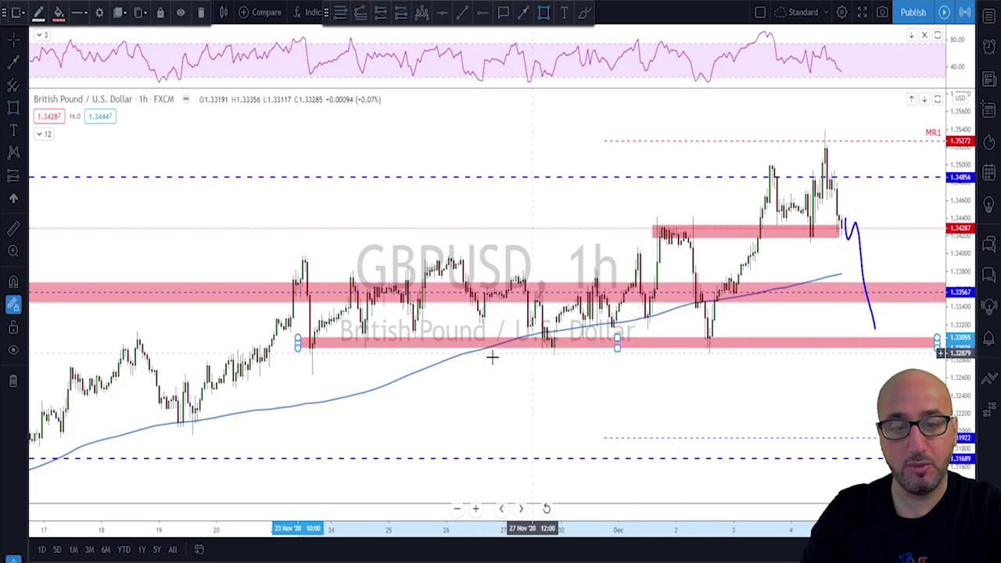
# - Delete the brushed projected drop beside the latest candles on the 1-hour GBPUSD chart
pyautogui.scroll(-3, 595, 351)
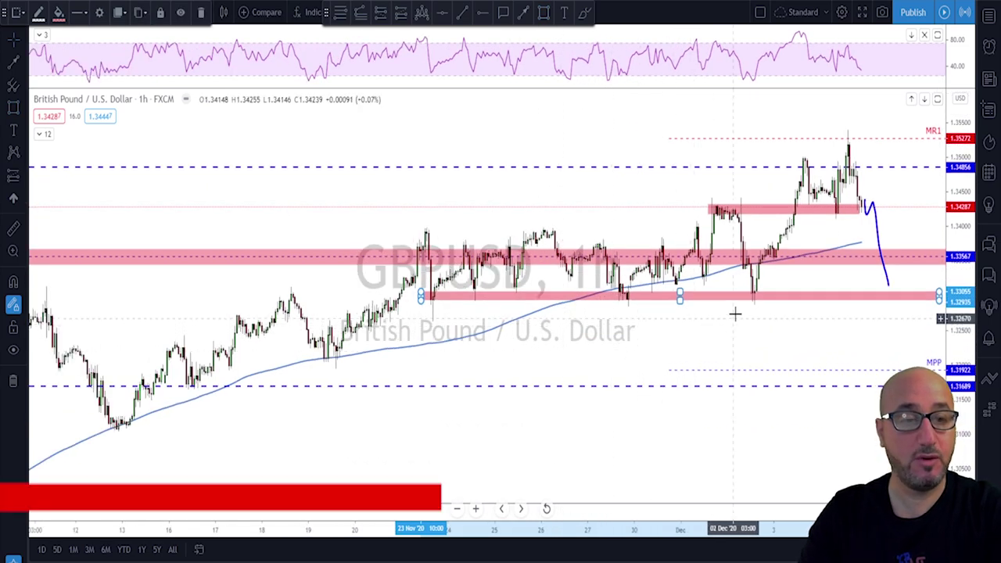
pyautogui.scroll(1, 762, 308)
pyautogui.moveTo(833, 232)
pyautogui.mouseDown()
pyautogui.moveTo(846, 225)
pyautogui.moveTo(832, 222)
pyautogui.mouseUp()
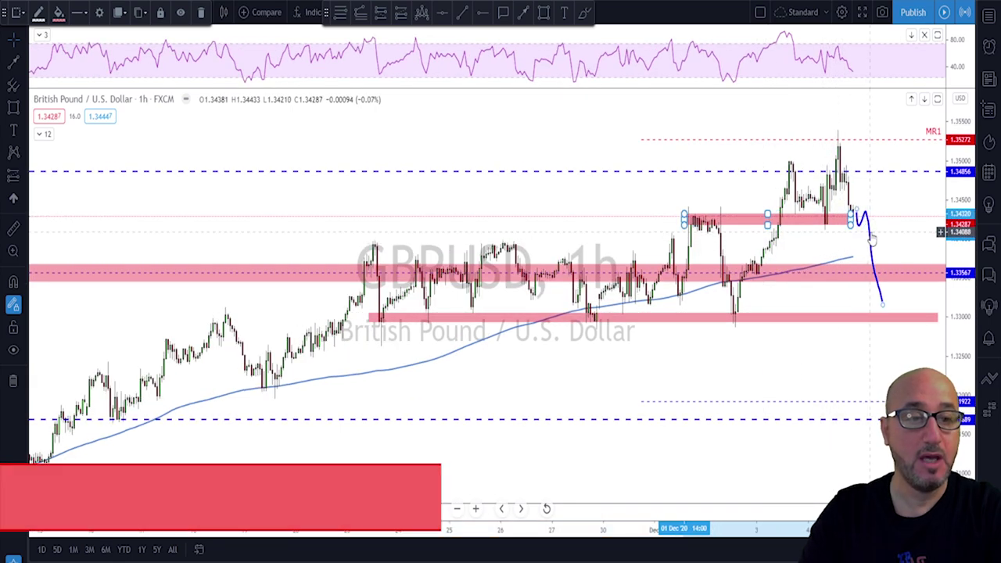
pyautogui.click(871, 231)
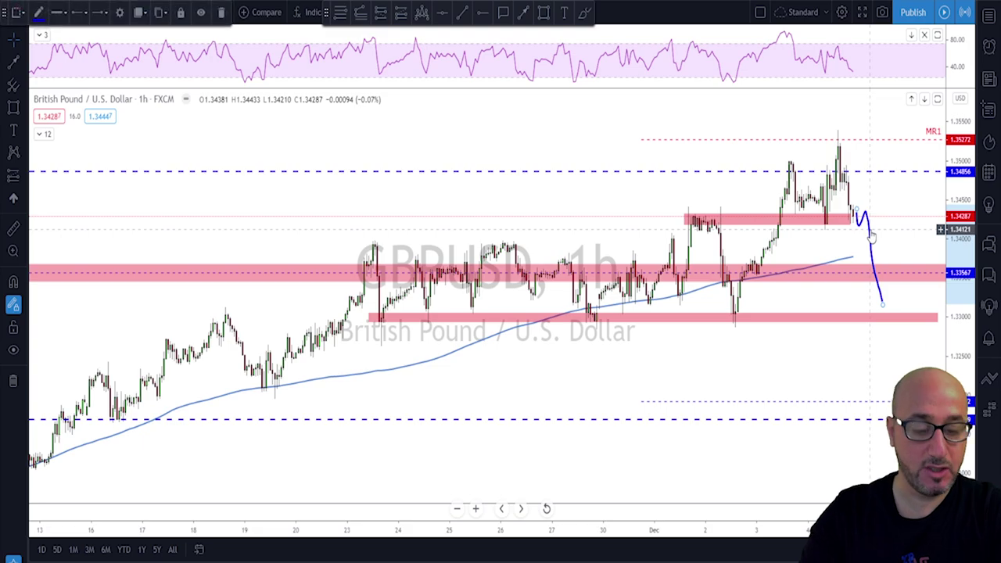
pyautogui.press('Delete')
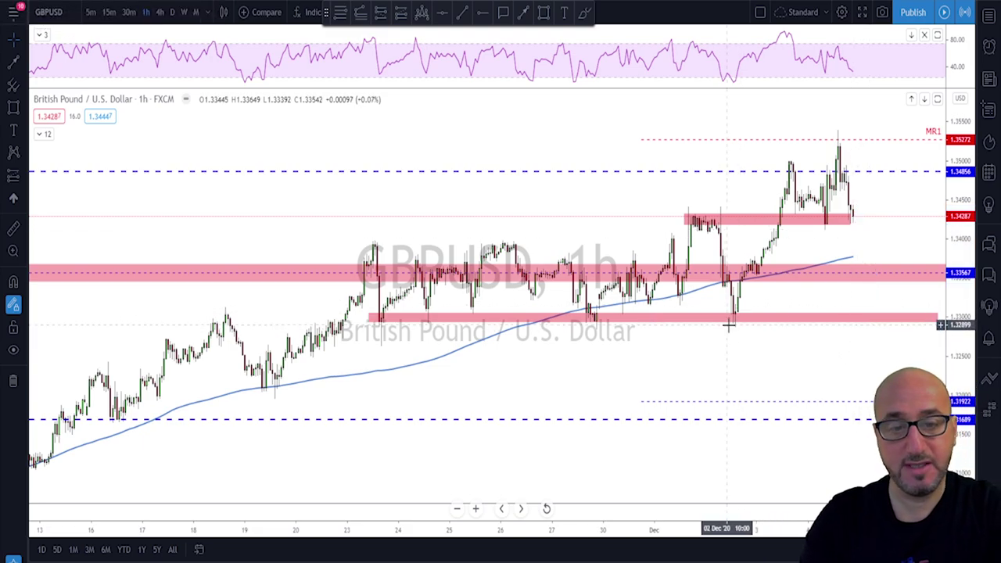
# - Brush a rebound arrow from the 1.34287 support zone up towards the MR1 level, and delete it
pyautogui.scroll(-4, 837, 342)
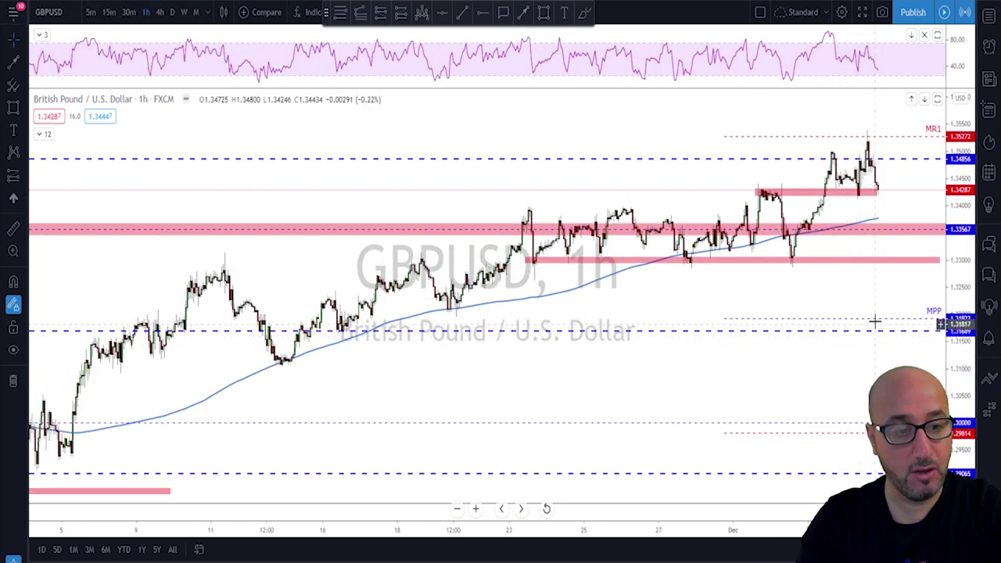
pyautogui.click(583, 12)
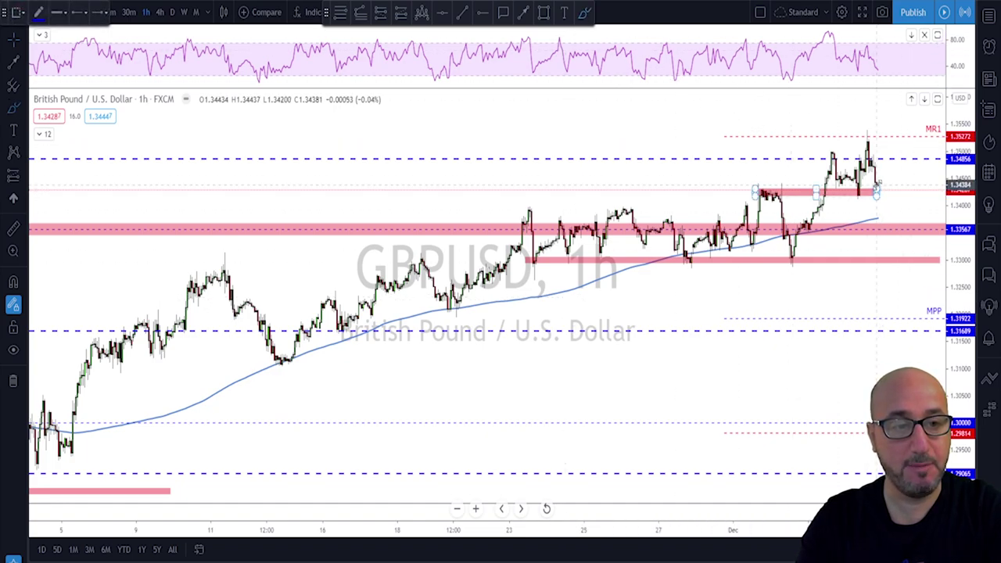
pyautogui.click(877, 190)
pyautogui.moveTo(880, 194); pyautogui.dragTo(907, 139)
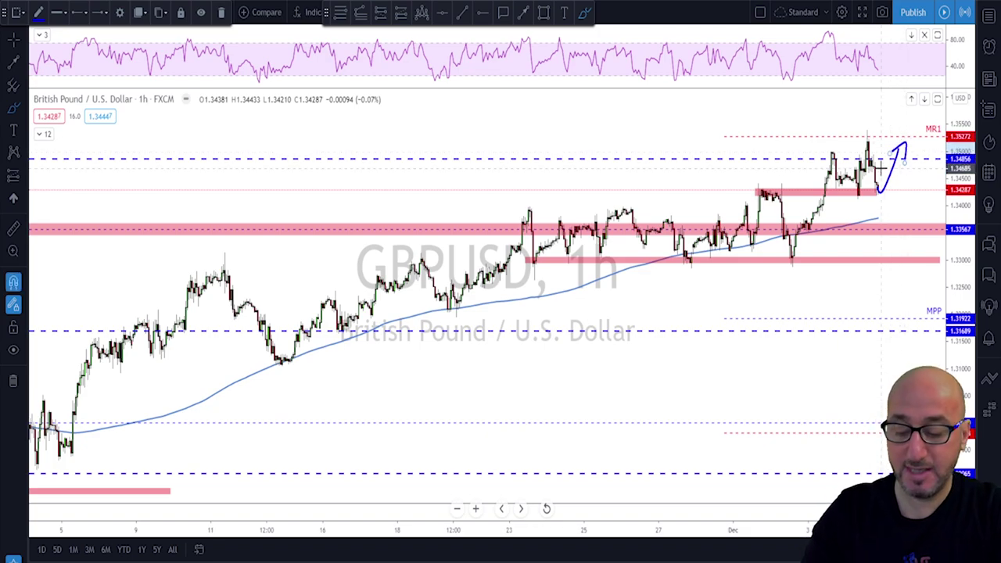
pyautogui.press('Delete')
# - Examine the GBPUSD price history since 2018 on the daily and weekly timeframes, focusing on the highs near 1.34856
pyautogui.click(174, 16)
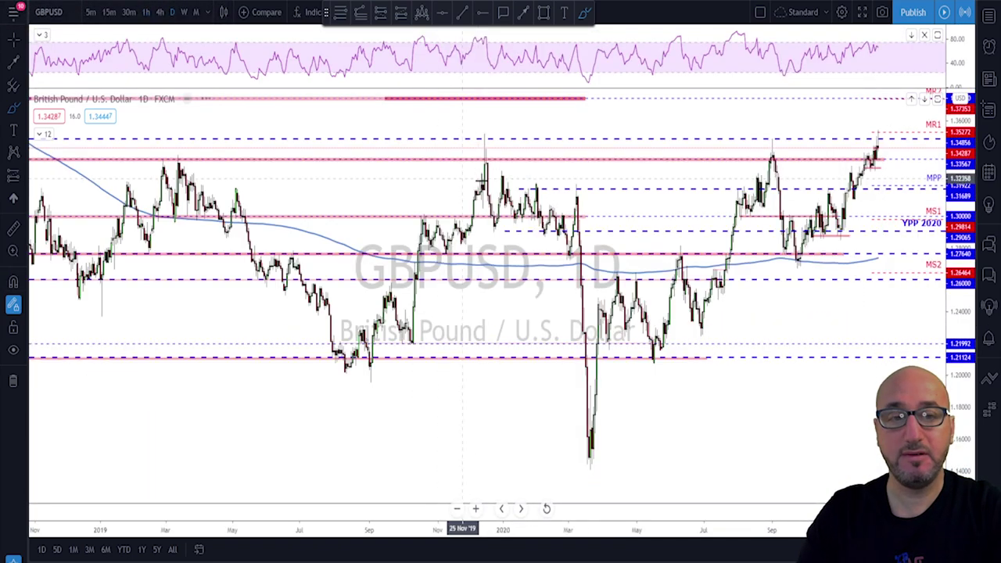
pyautogui.scroll(-4, 719, 201)
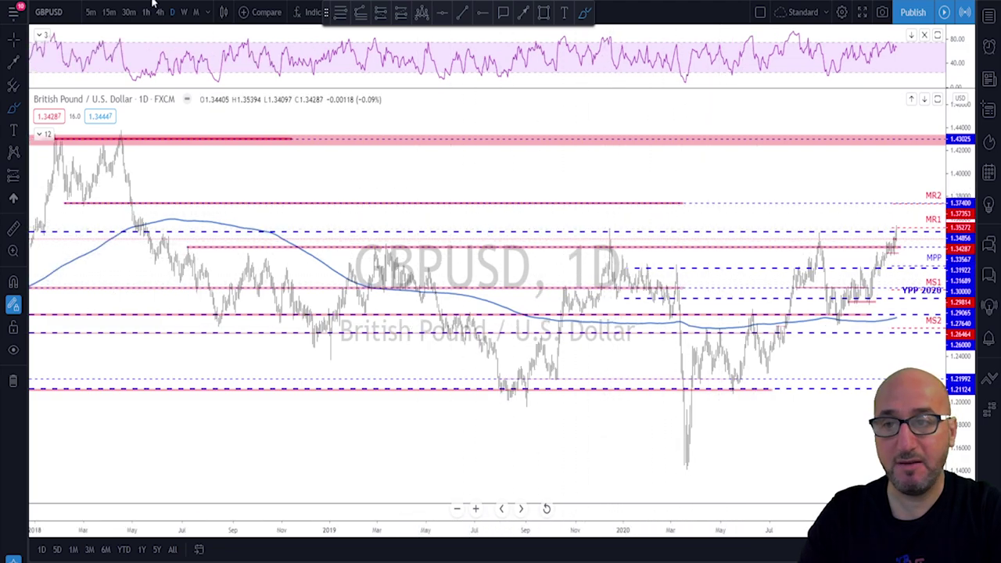
pyautogui.click(186, 14)
pyautogui.scroll(5, 647, 493)
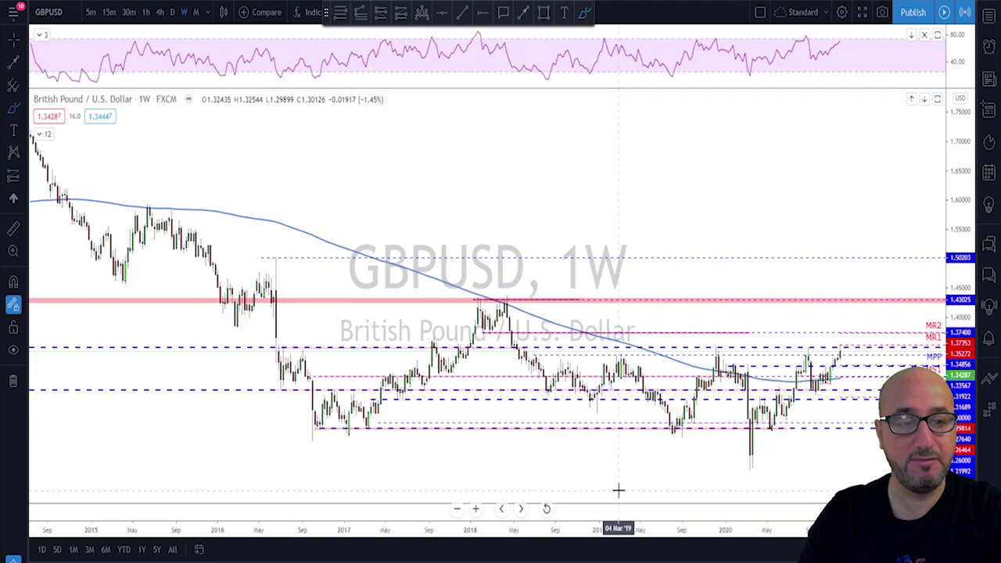
pyautogui.scroll(3, 606, 495)
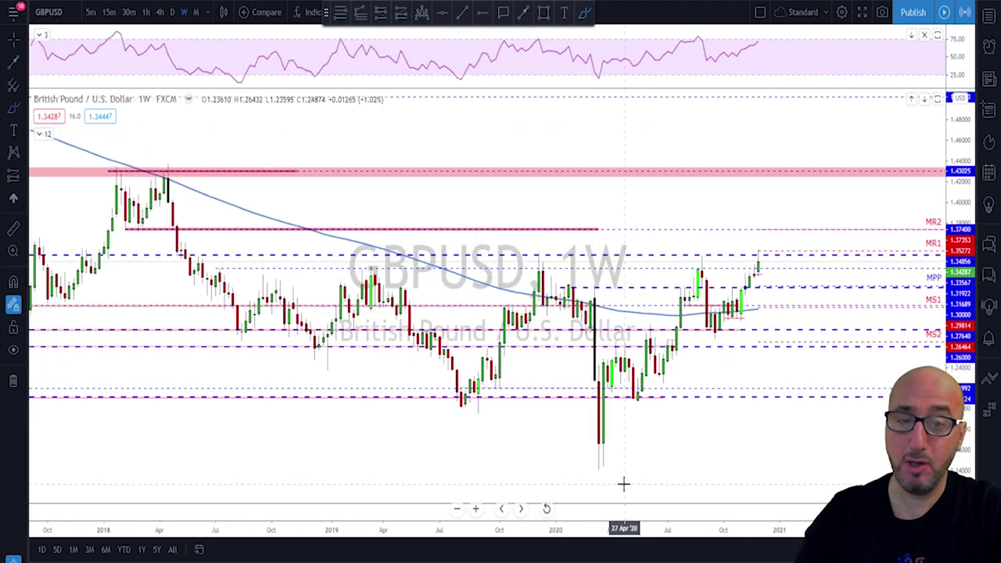
pyautogui.scroll(-2, 680, 463)
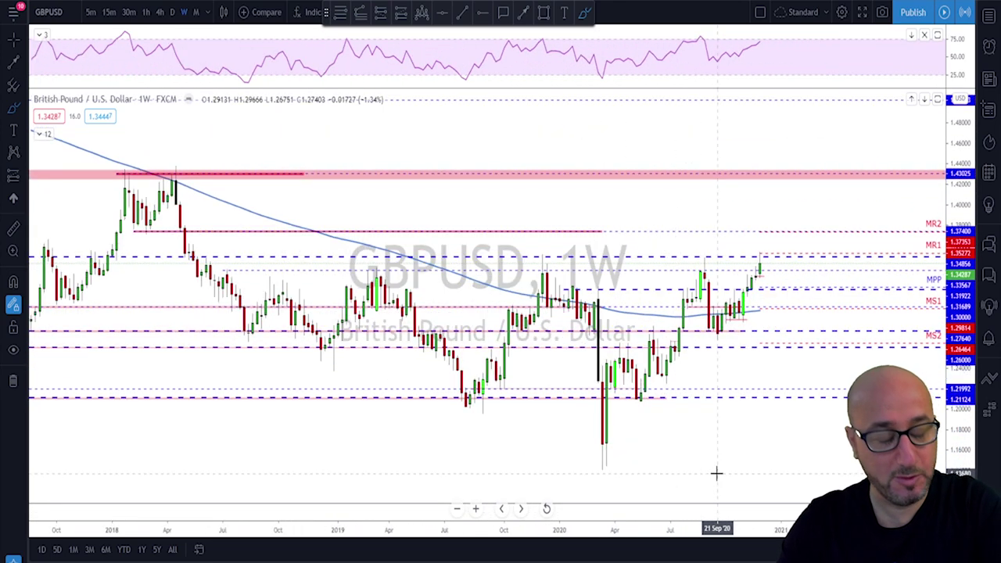
pyautogui.scroll(2, 716, 469)
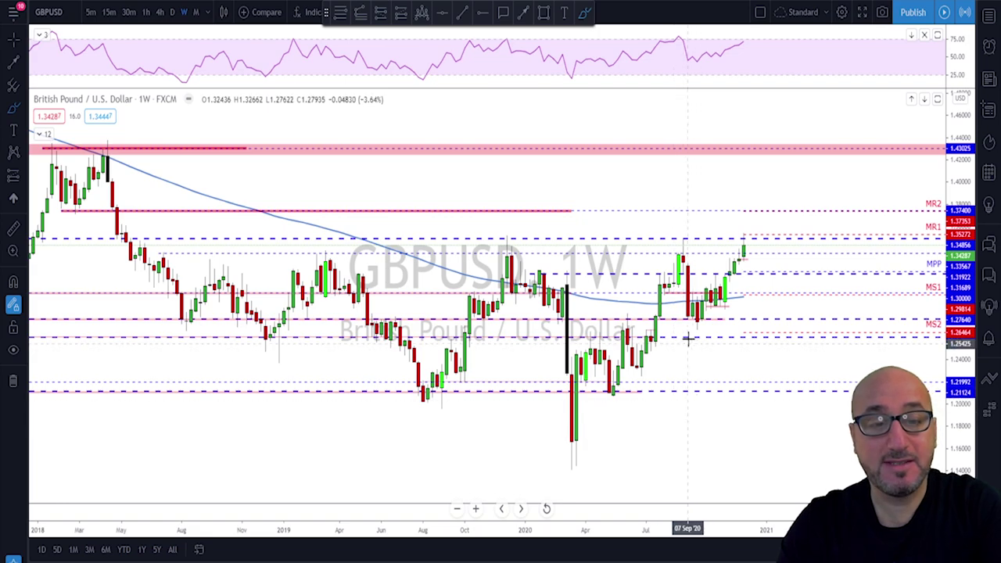
pyautogui.scroll(-1, 649, 308)
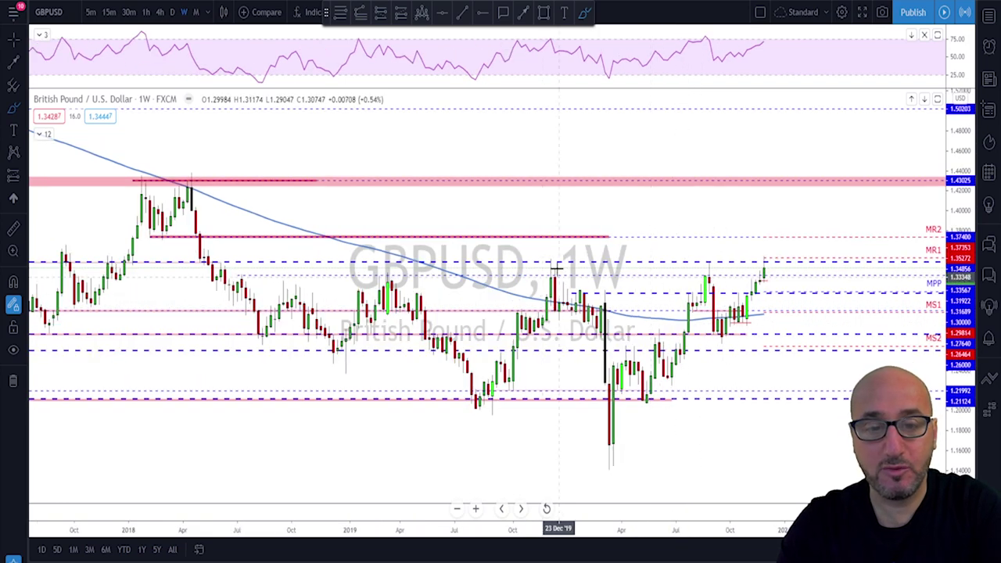
# - Brush the 2019–2020 swings and a rounded base from early 2018 on the weekly GBPUSD chart, and undo all the marks
pyautogui.moveTo(558, 271)
pyautogui.mouseDown()
pyautogui.moveTo(600, 350)
pyautogui.moveTo(622, 447)
pyautogui.mouseUp()
pyautogui.moveTo(705, 266); pyautogui.dragTo(719, 337)
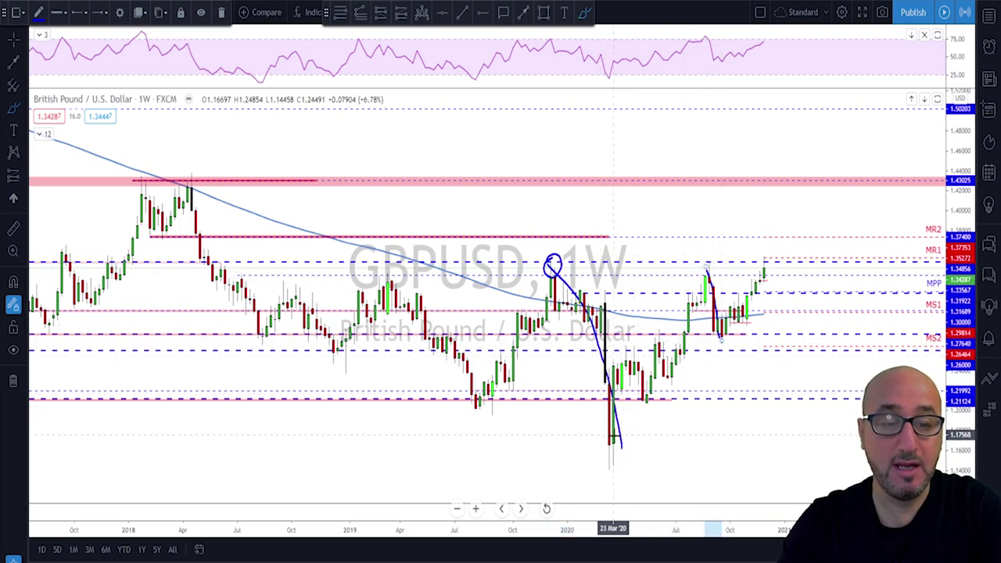
pyautogui.moveTo(613, 444)
pyautogui.mouseDown()
pyautogui.moveTo(641, 405)
pyautogui.moveTo(779, 283)
pyautogui.mouseUp()
pyautogui.scroll(-1, 783, 271)
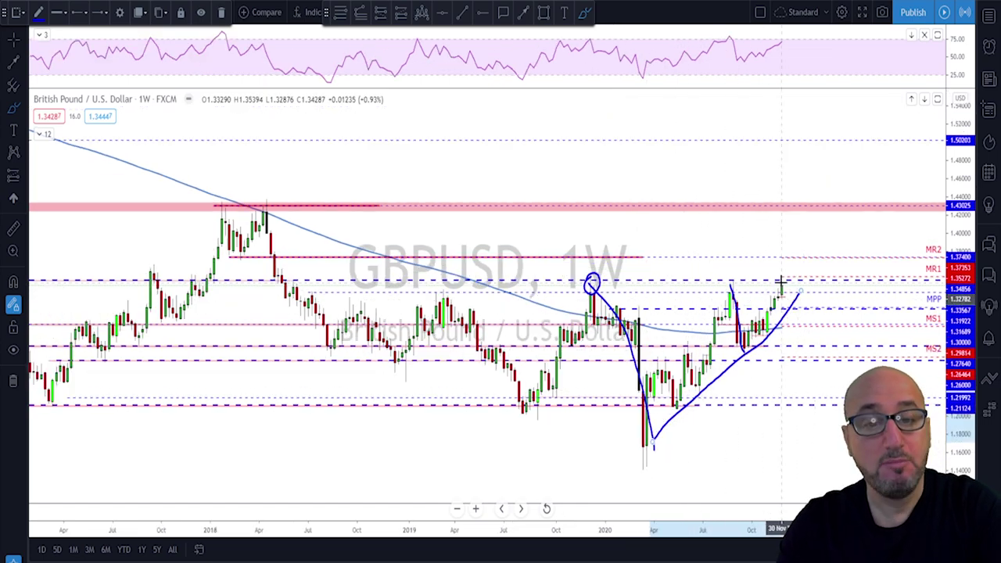
pyautogui.moveTo(228, 268)
pyautogui.mouseDown()
pyautogui.moveTo(331, 344)
pyautogui.moveTo(555, 430)
pyautogui.moveTo(652, 431)
pyautogui.mouseUp()
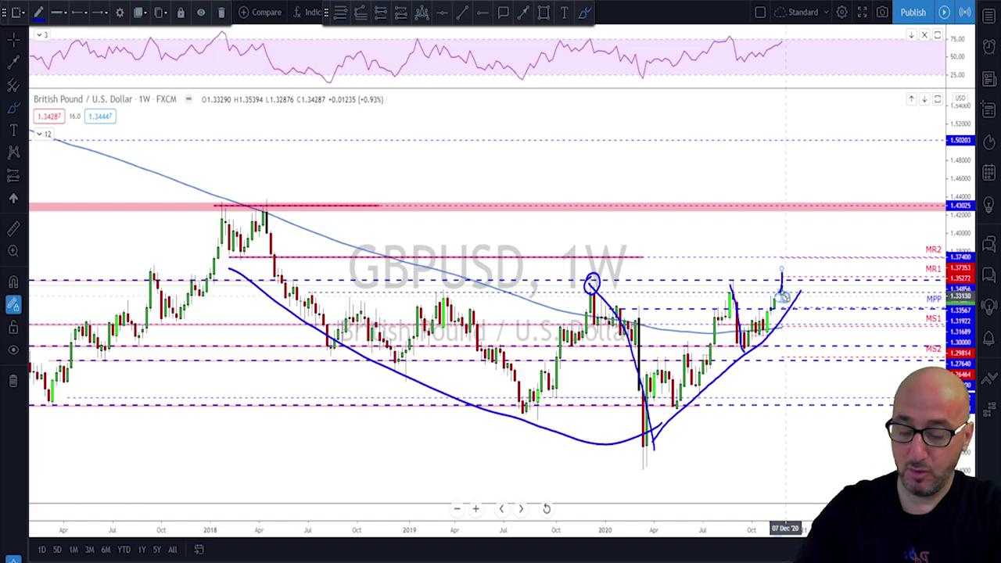
pyautogui.hotkey('ctrl', 'z')
pyautogui.hotkey('ctrl', 'z')
pyautogui.hotkey('ctrl', 'z')
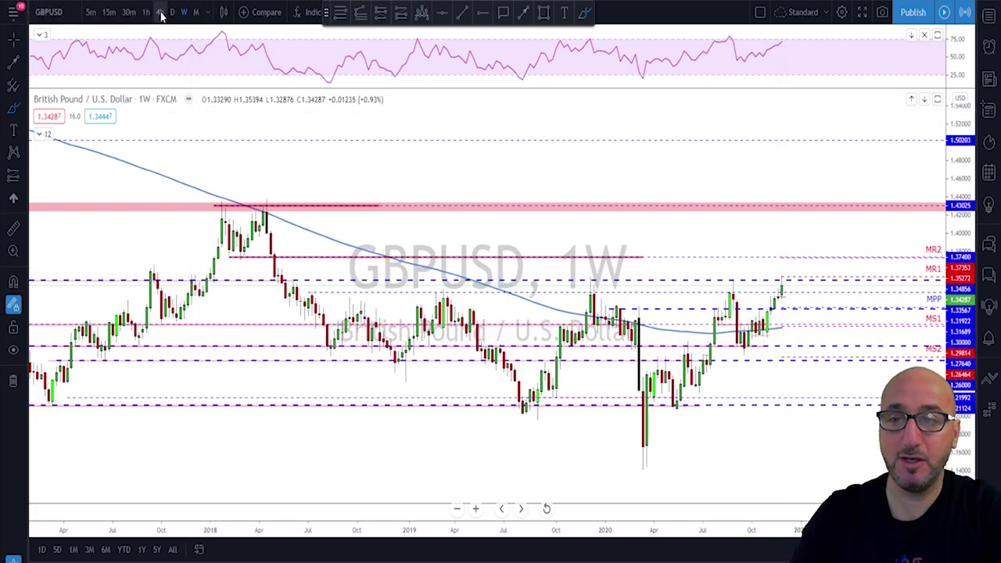
# - Switch GBPUSD to the 4-hour timeframe, brush a projected drop from the latest high to below the new 1.33 zone, and undo it
pyautogui.click(161, 12)
pyautogui.moveTo(744, 150); pyautogui.dragTo(783, 256)
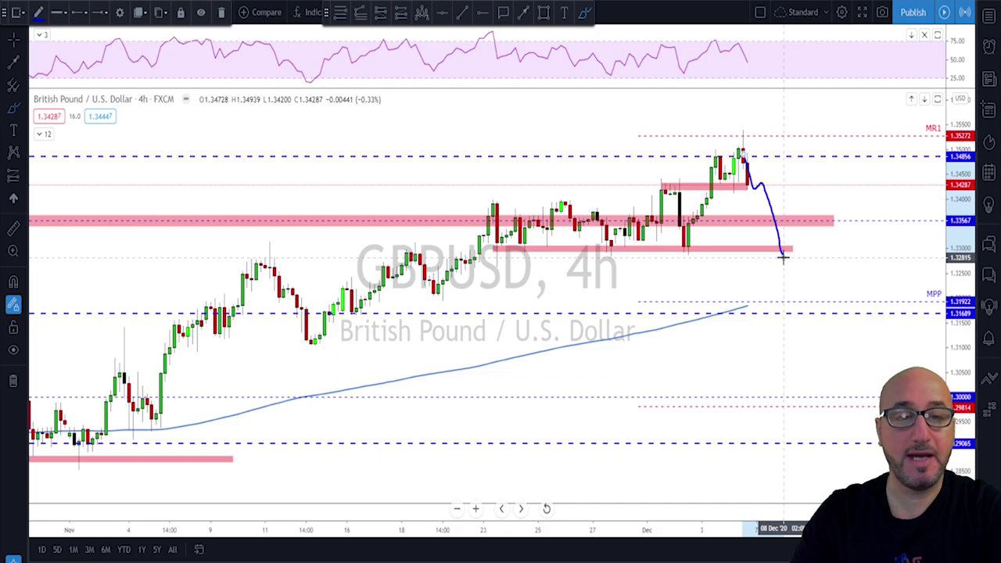
pyautogui.hotkey('ctrl', 'z')
# - Open the USDJPY chart and brush the swings inside the 4-hour range box, circling its early December high and low
pyautogui.press('Down')
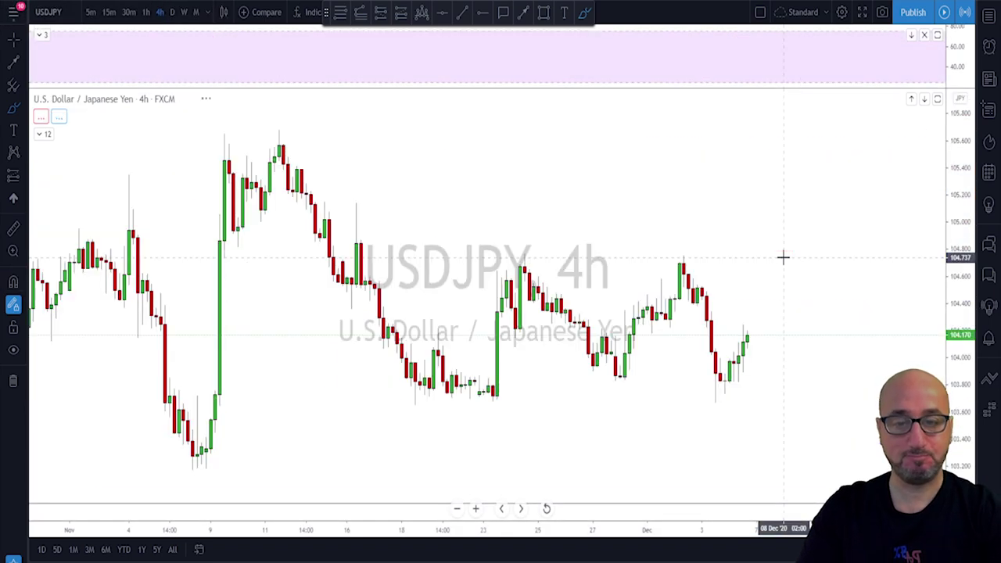
pyautogui.scroll(-2, 629, 298)
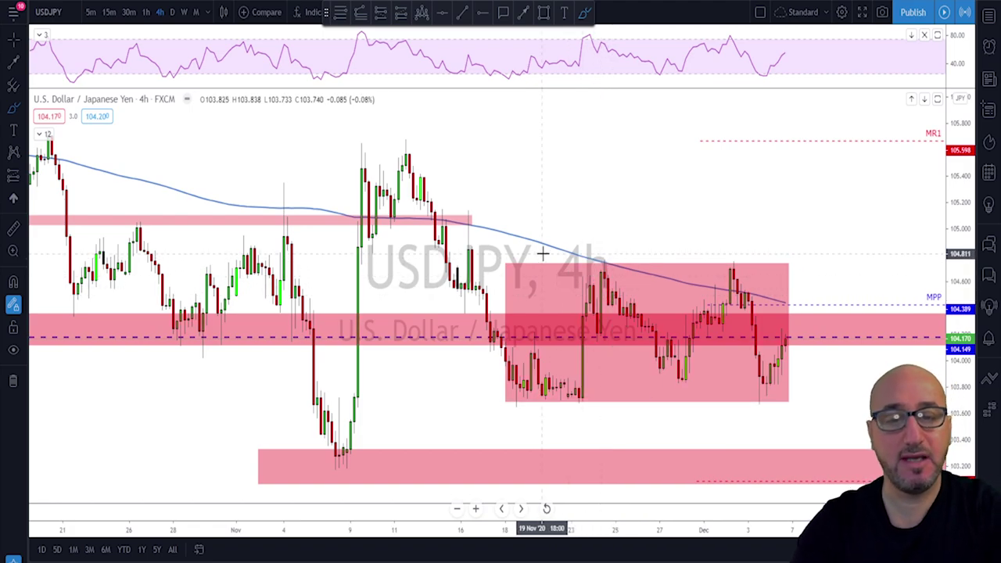
pyautogui.moveTo(505, 270)
pyautogui.mouseDown()
pyautogui.moveTo(585, 416)
pyautogui.moveTo(623, 273)
pyautogui.moveTo(684, 383)
pyautogui.moveTo(732, 270)
pyautogui.moveTo(768, 395)
pyautogui.moveTo(785, 301)
pyautogui.mouseUp()
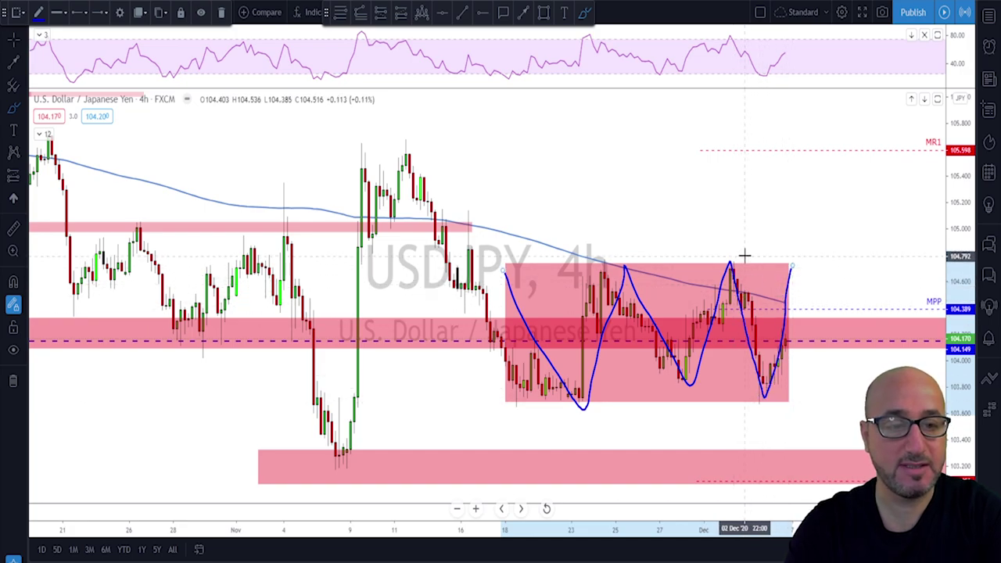
pyautogui.moveTo(731, 262); pyautogui.dragTo(727, 273)
pyautogui.moveTo(757, 379); pyautogui.dragTo(758, 383)
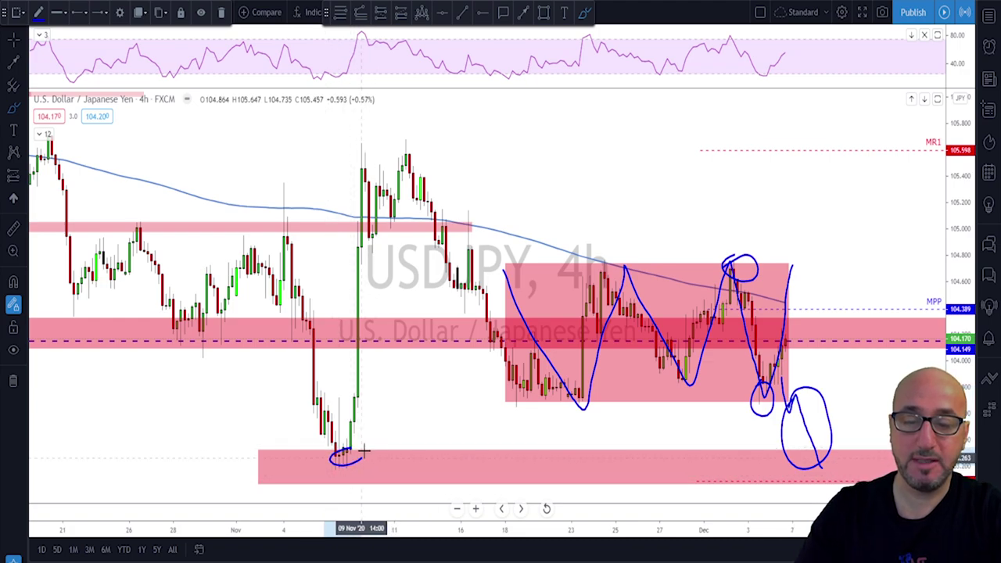
# - Clear all the brush marks from the 4-hour USDJPY chart
pyautogui.press('Delete')
pyautogui.hotkey('ctrl', 'z')
pyautogui.hotkey('ctrl', 'z')
pyautogui.hotkey('ctrl', 'z')
pyautogui.hotkey('ctrl', 'z')
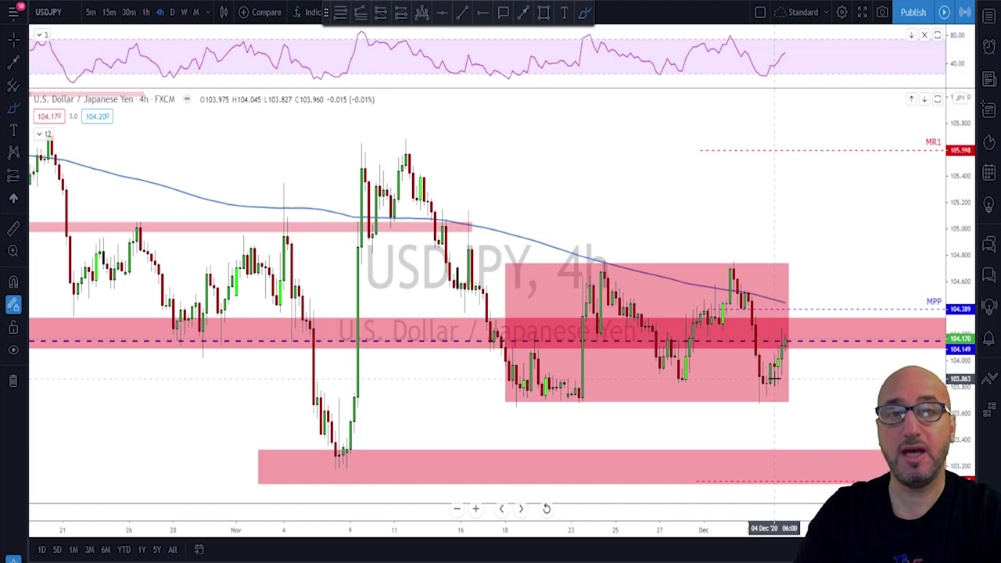
# - Open the USDCHF chart on the weekly timeframe and examine its price history back to 2014
pyautogui.press('Down')
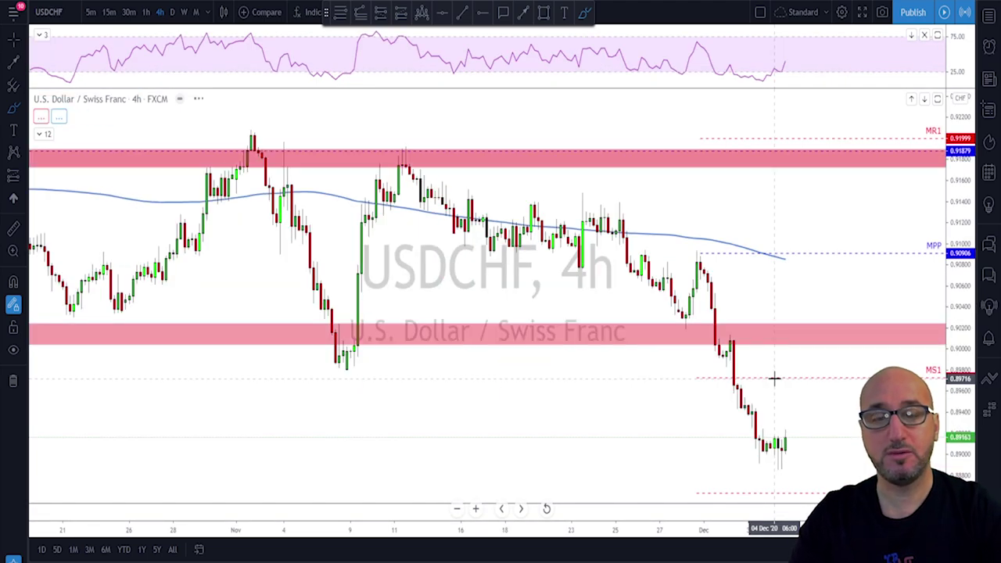
pyautogui.click(182, 13)
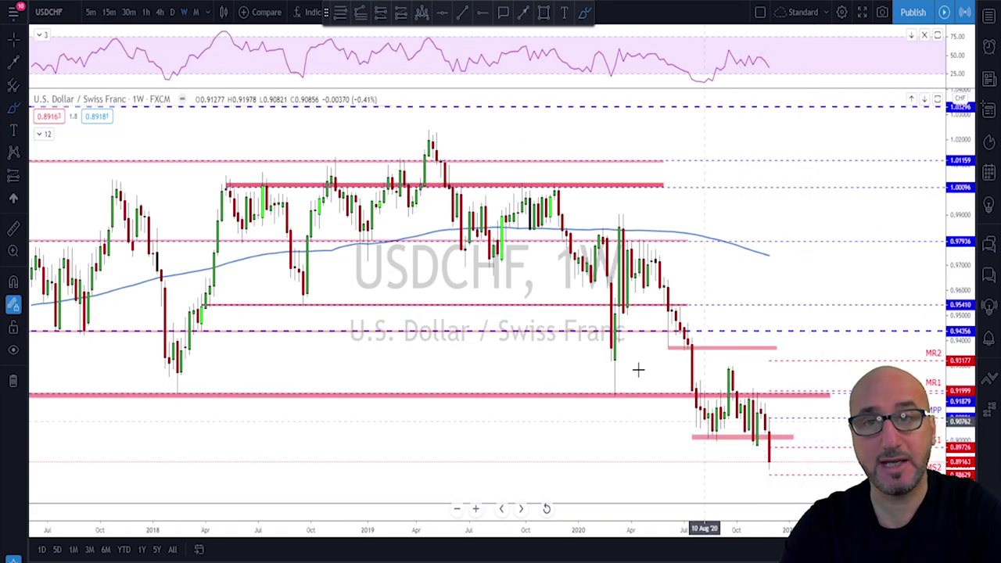
pyautogui.scroll(-4, 548, 326)
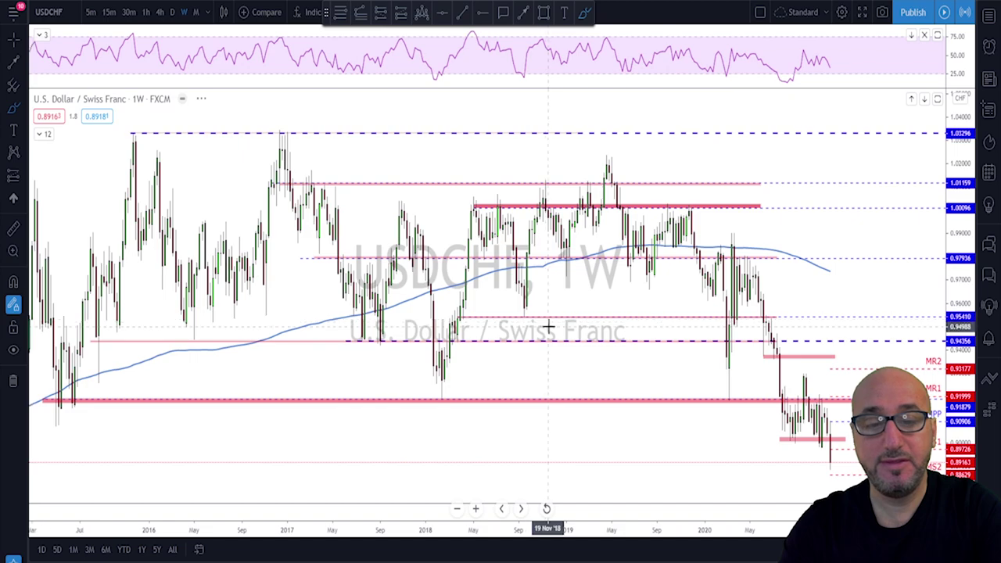
pyautogui.scroll(-3, 549, 328)
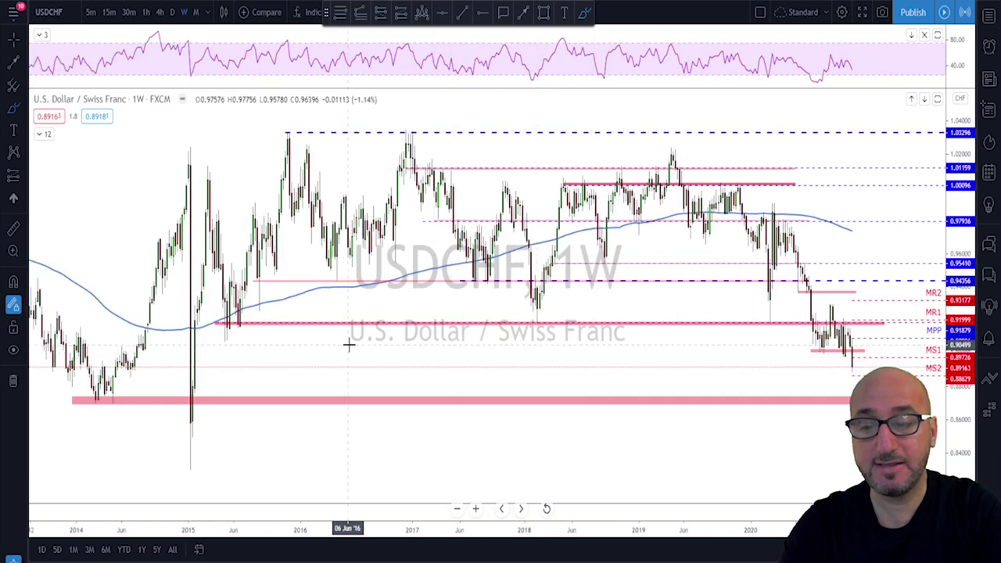
# - Circle the early 2014 lows on the long support zone of the weekly USDCHF chart, and remove the circle
pyautogui.click(364, 395)
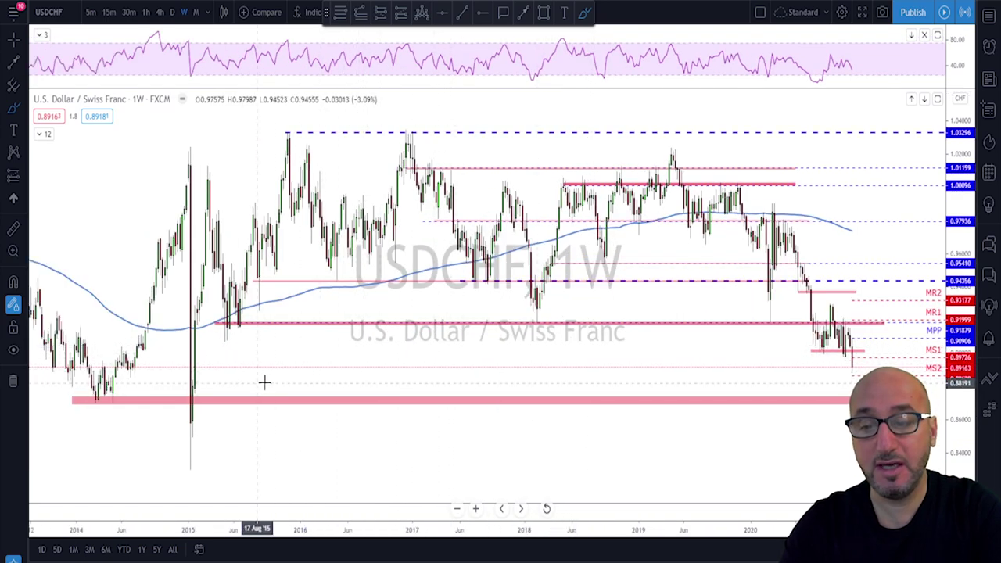
pyautogui.moveTo(78, 391); pyautogui.dragTo(116, 407)
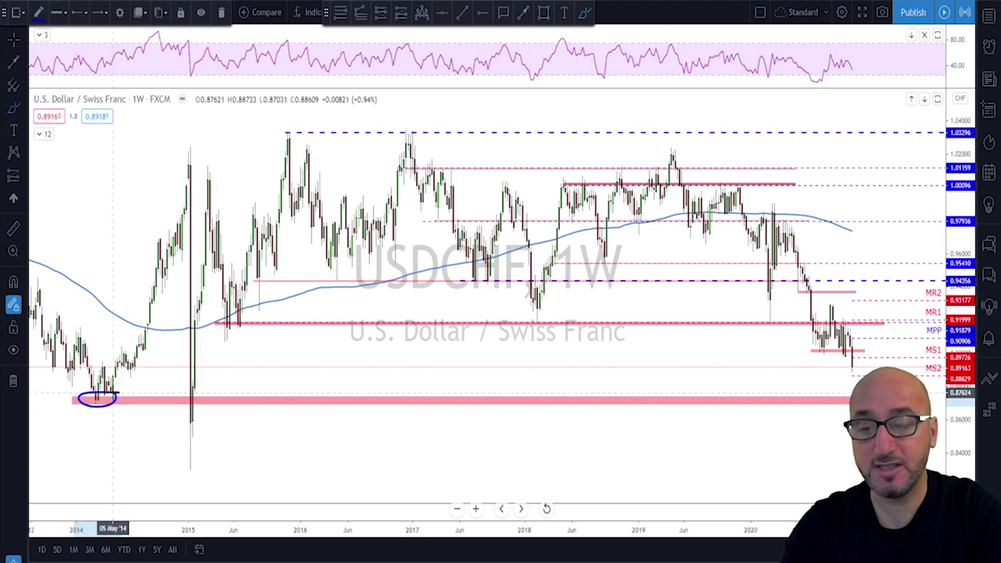
pyautogui.press('Delete')
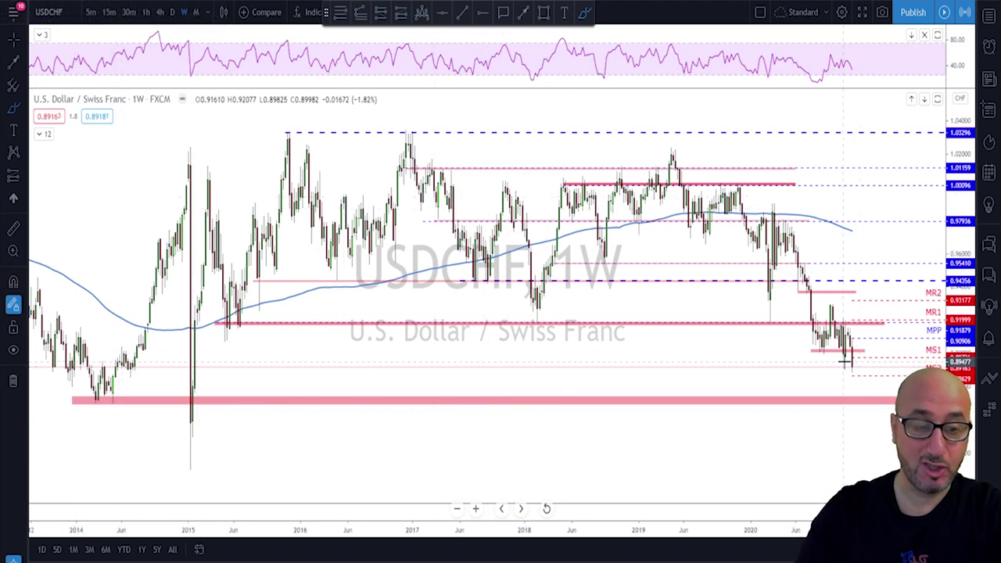
# - On the daily USDCHF chart, brush a projected pullback to the broken support zone near 0.901, and clear the marks
pyautogui.click(172, 13)
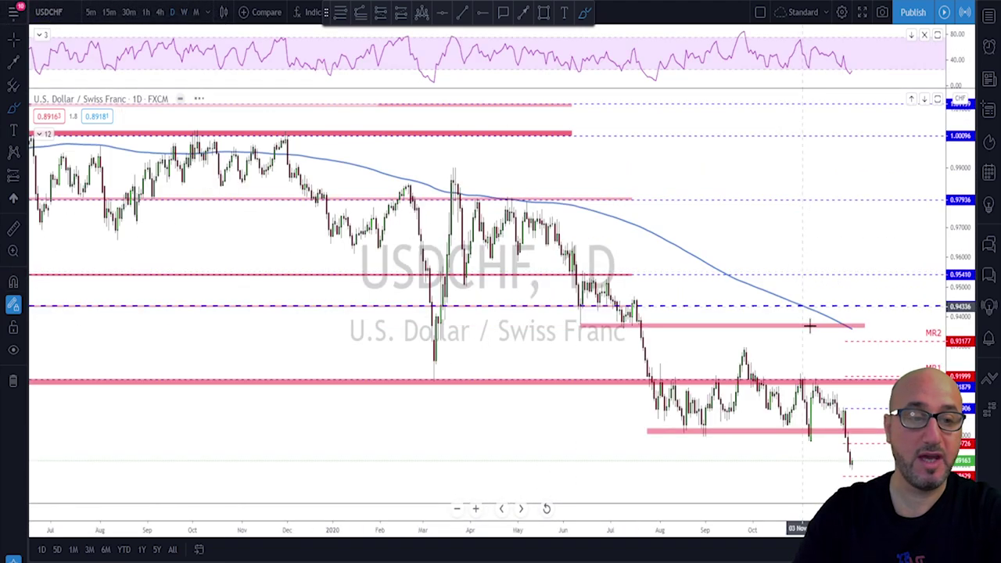
pyautogui.scroll(-4, 828, 461)
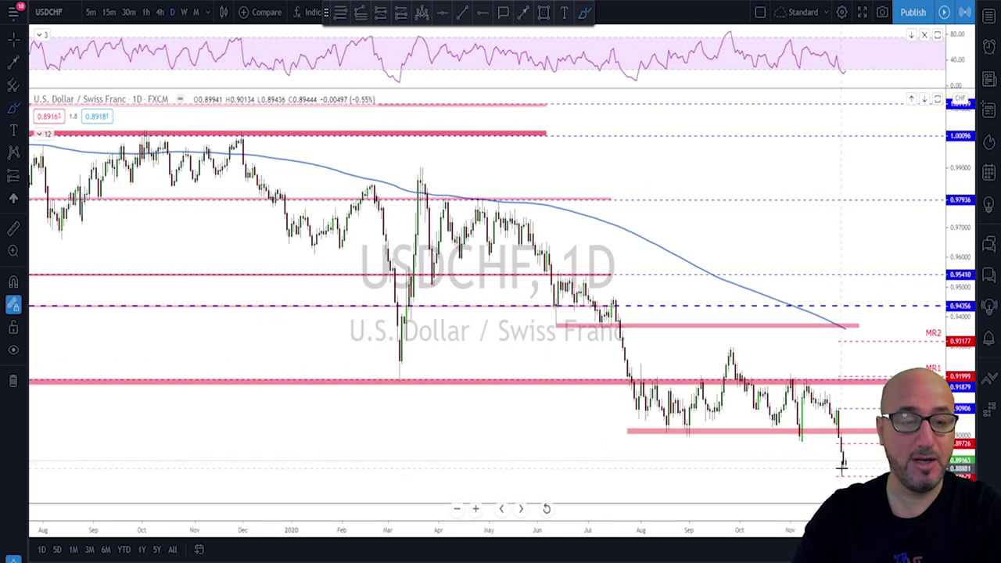
pyautogui.click(846, 460)
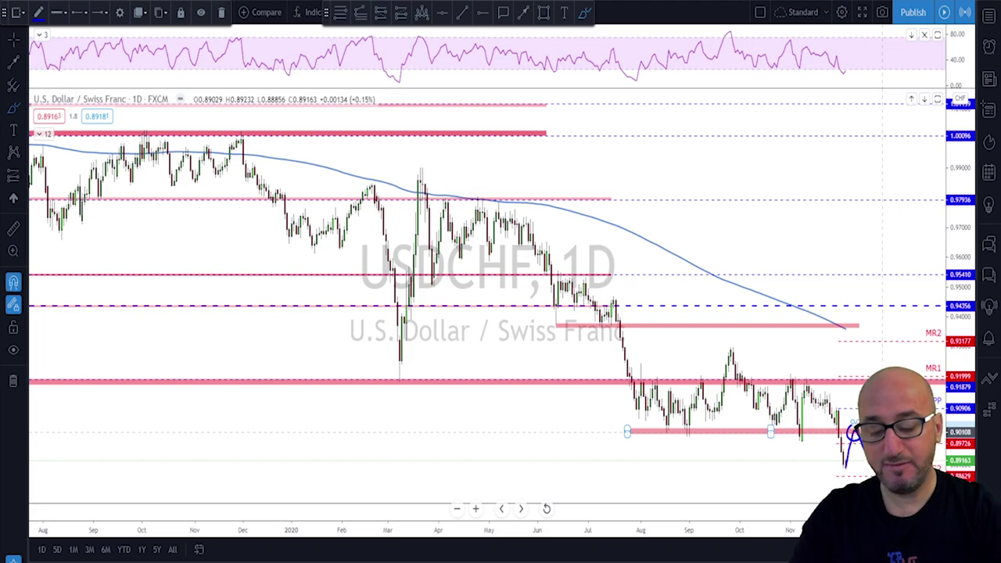
pyautogui.press('Delete')
pyautogui.hotkey('ctrl', 'z')
# - Open the weekly USDCAD chart, brush a line along the late 2020 lows near 1.30200, and undo it
pyautogui.press('Down')
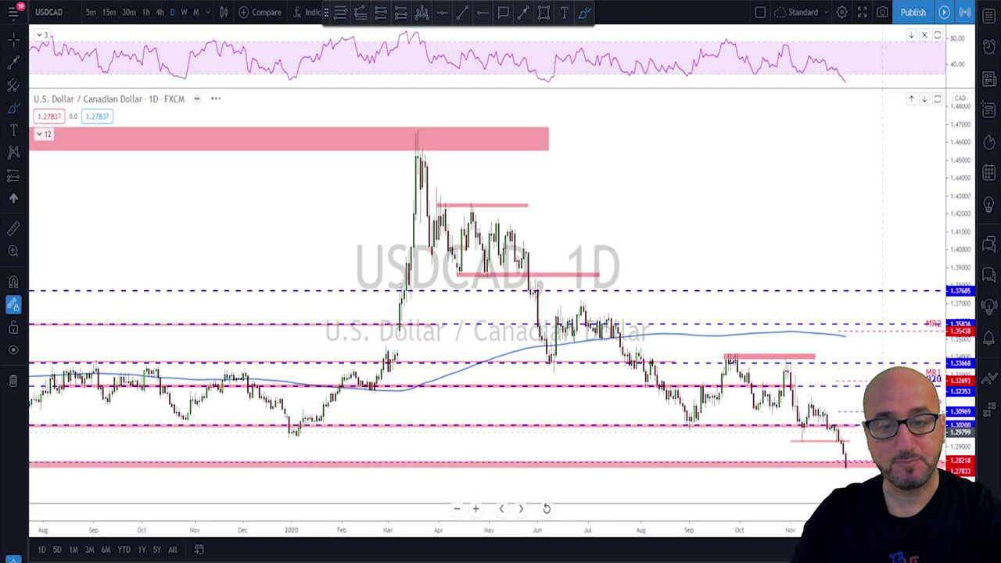
pyautogui.click(184, 12)
pyautogui.scroll(3, 866, 330)
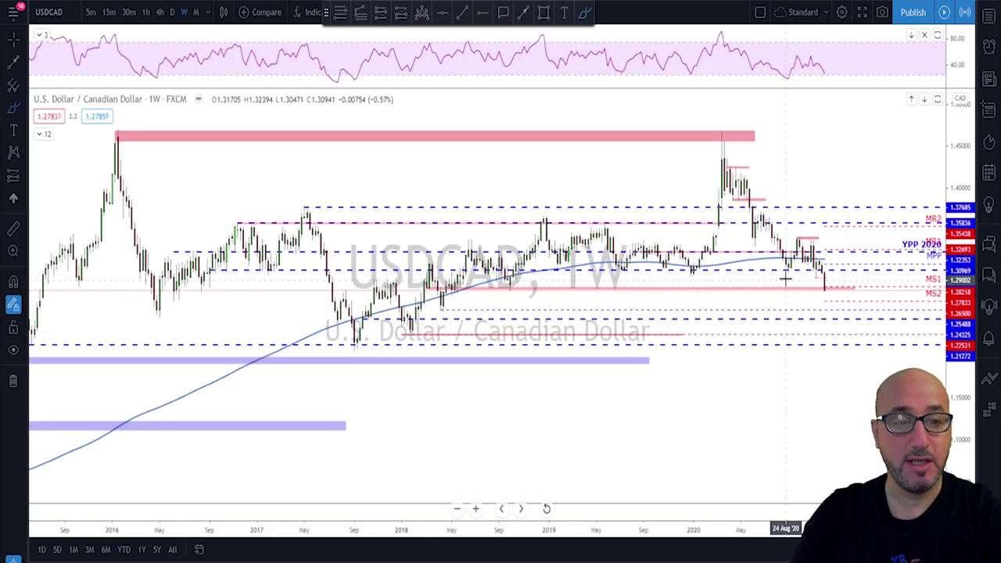
pyautogui.moveTo(784, 269); pyautogui.dragTo(825, 270)
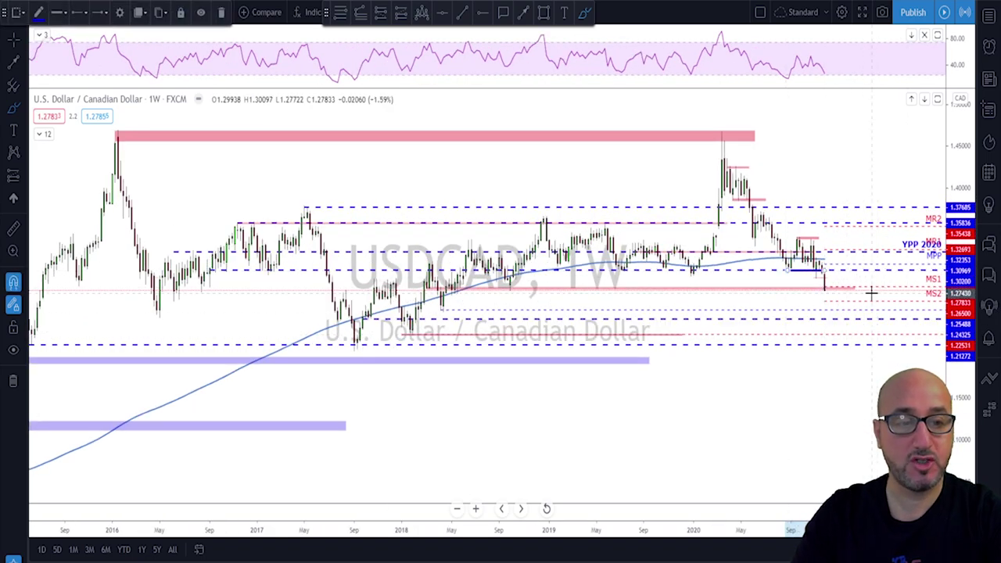
pyautogui.hotkey('ctrl', 'z')
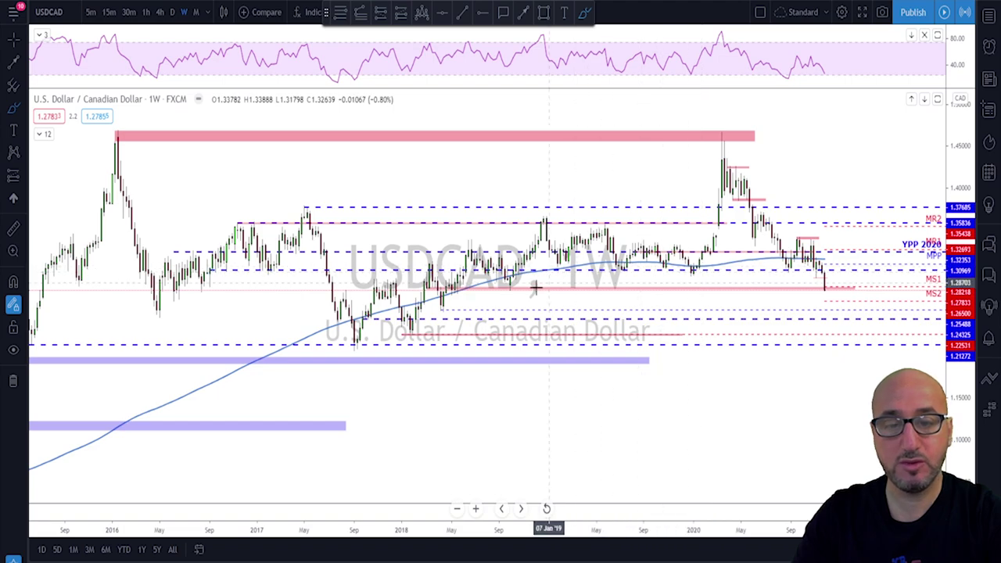
# - Brush and clear a mark at USDCAD's October 2018 low, and extend the 1.28 support zone back to 18 September 2017
pyautogui.scroll(2, 485, 301)
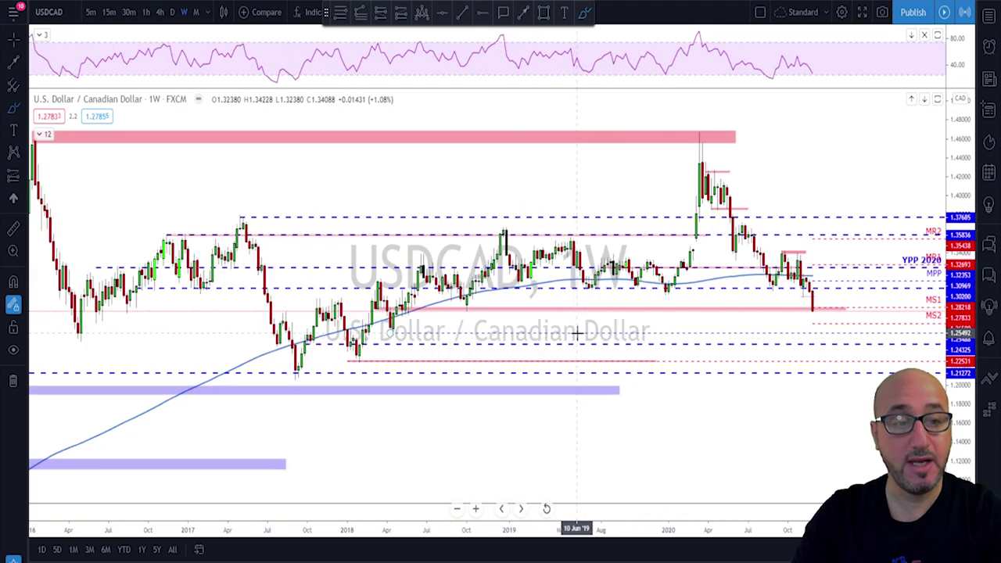
pyautogui.click(468, 307)
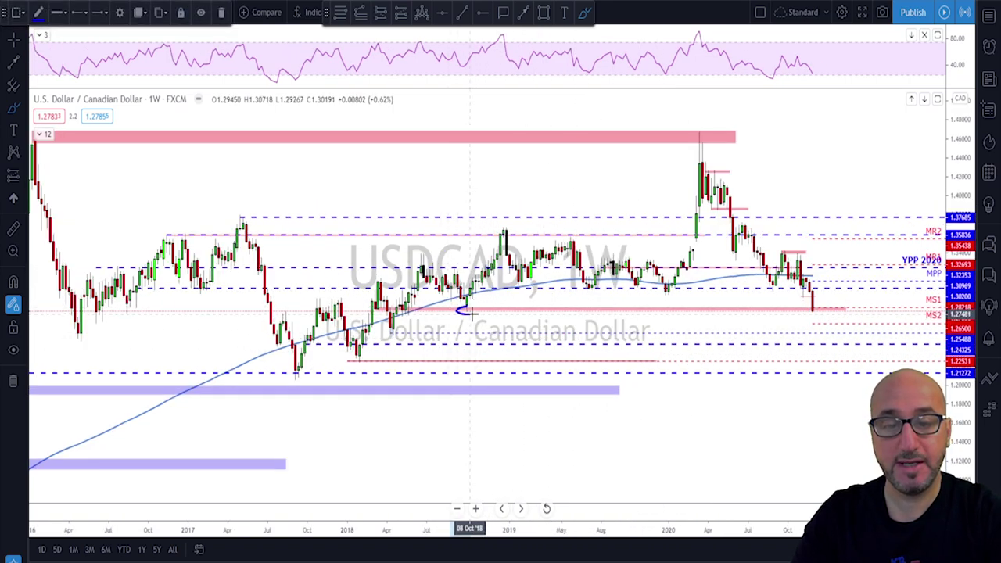
pyautogui.press('Delete')
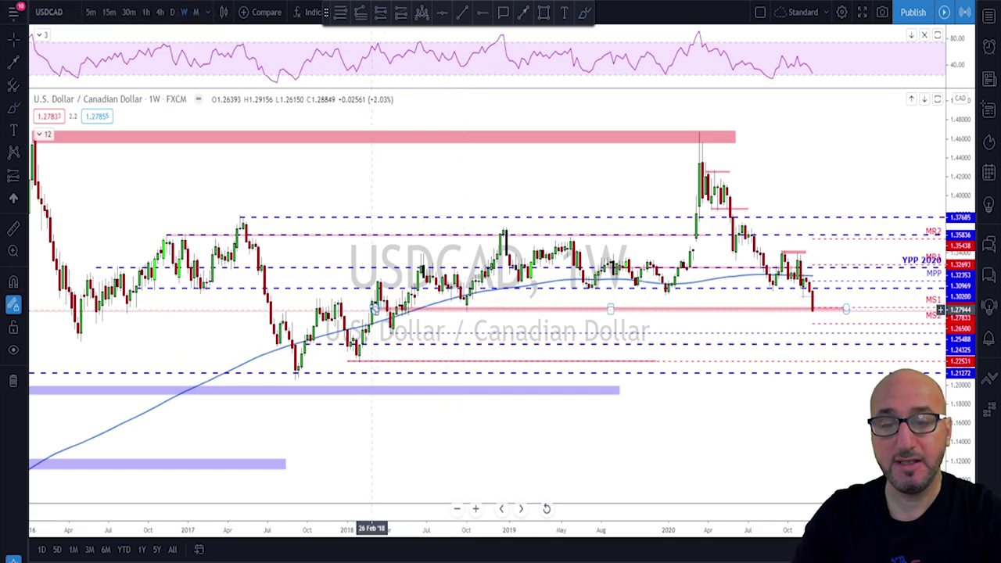
pyautogui.moveTo(373, 308); pyautogui.dragTo(301, 309)
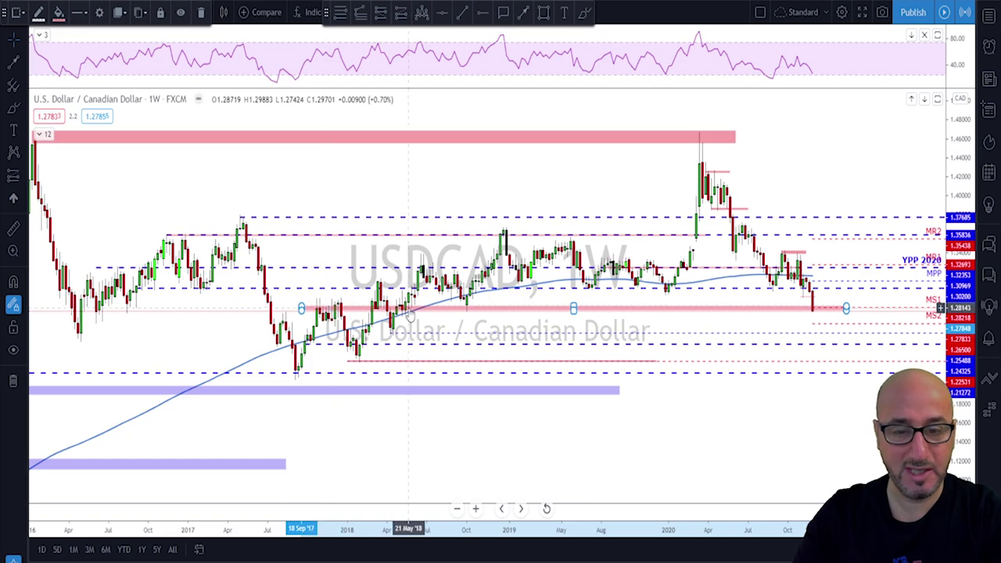
pyautogui.scroll(1, 429, 338)
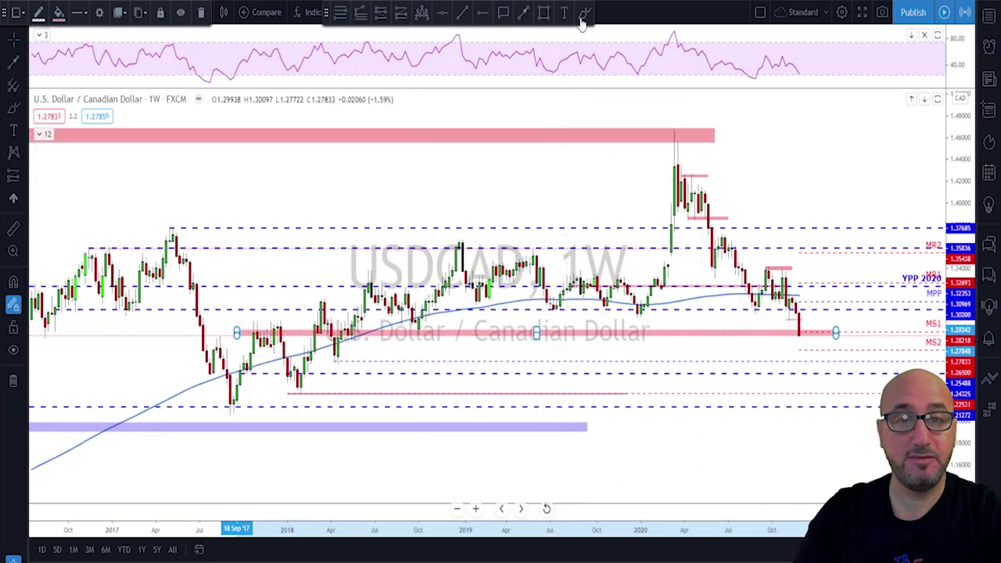
# - Brush a projected fall from the latest weekly USDCAD candle through the 1.28 zone towards 1.25488, and undo it
pyautogui.click(712, 138)
pyautogui.click(827, 334)
pyautogui.click(798, 328)
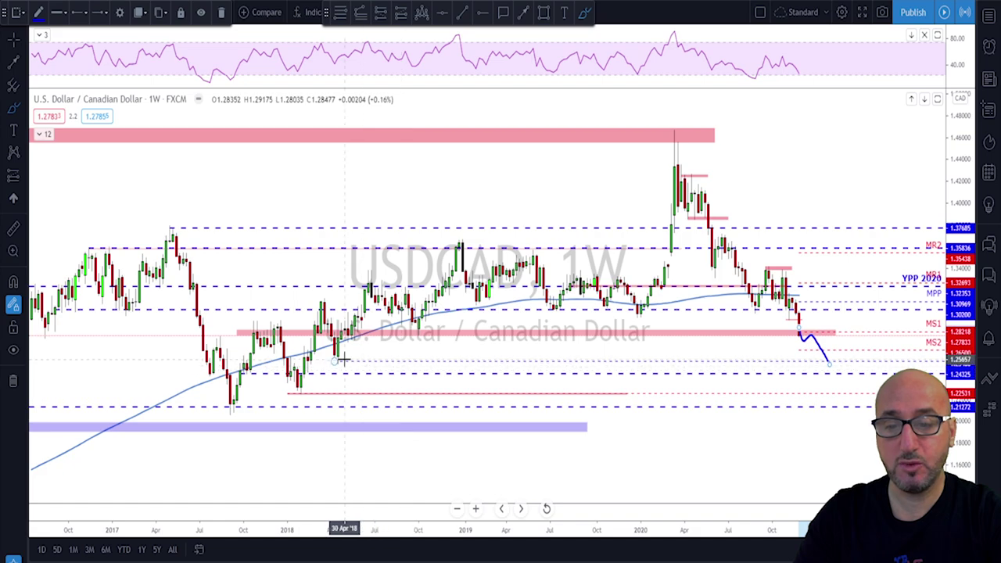
pyautogui.hotkey('ctrl', 'z')
pyautogui.hotkey('ctrl', 'z')
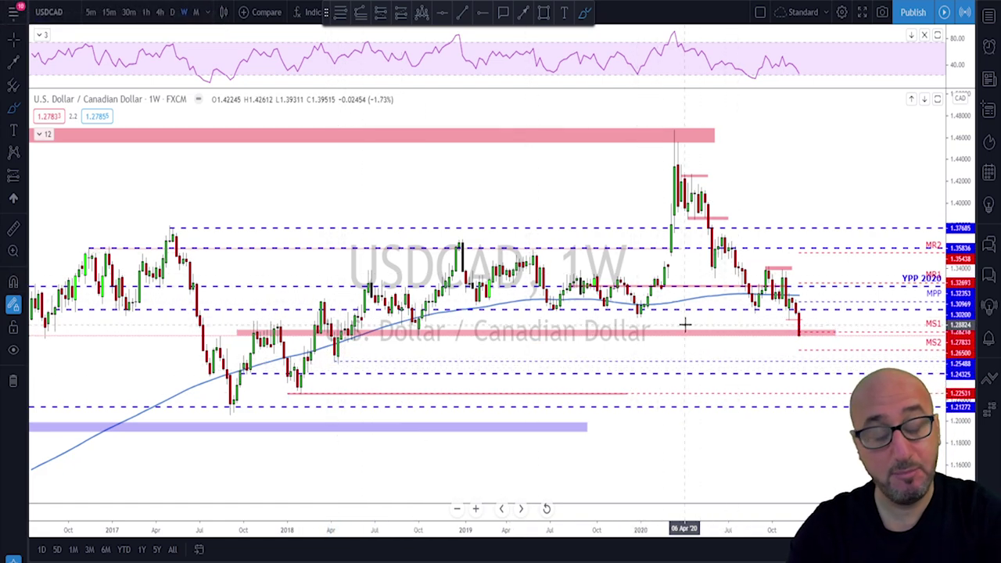
# - Switch USDCAD to the daily timeframe, brush the late 2018 low on the 1.28 support zone, and undo the mark
pyautogui.click(172, 11)
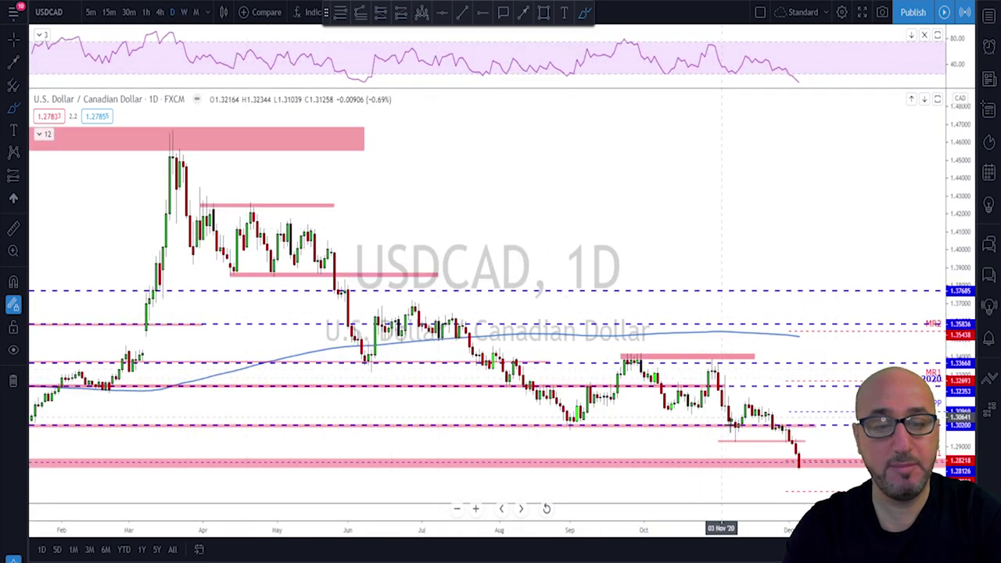
pyautogui.scroll(-2, 801, 420)
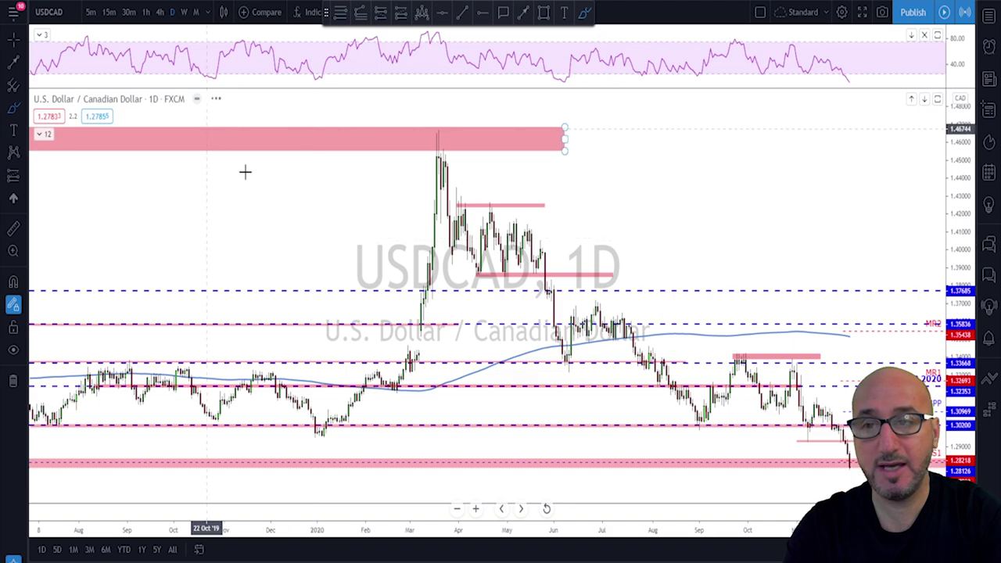
pyautogui.scroll(-5, 737, 411)
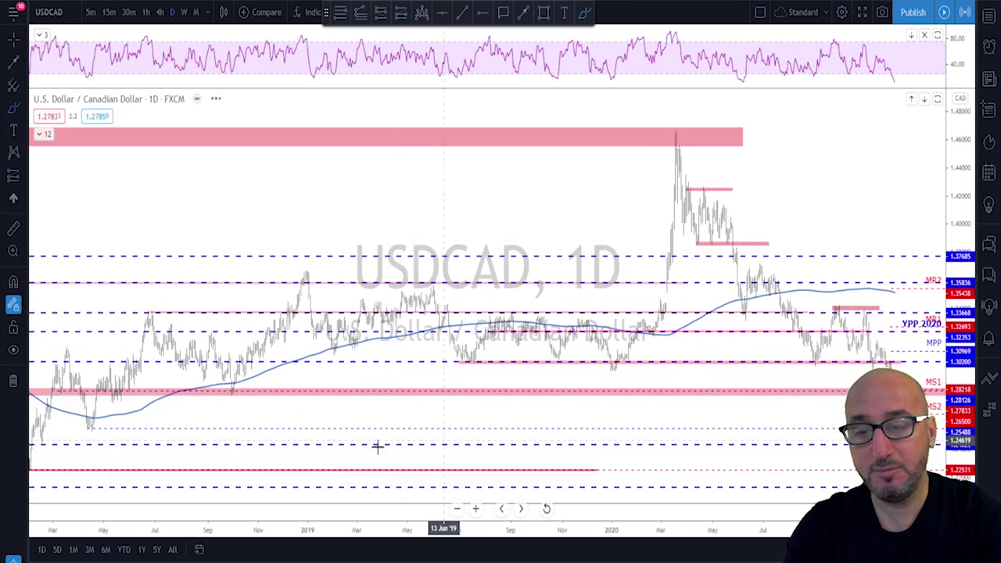
pyautogui.moveTo(242, 384); pyautogui.dragTo(220, 398)
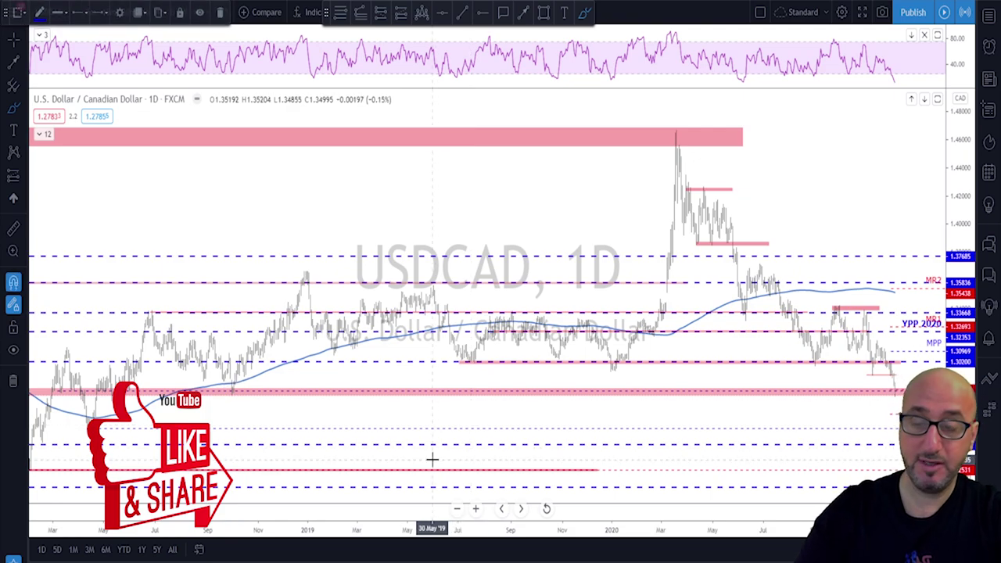
pyautogui.hotkey('ctrl', 'z')
# - Compare USDCAD's recent drop into the 1.28 zone on the 4-hour and 1-hour timeframes, ending on the 4-hour chart
pyautogui.scroll(7, 216, 182)
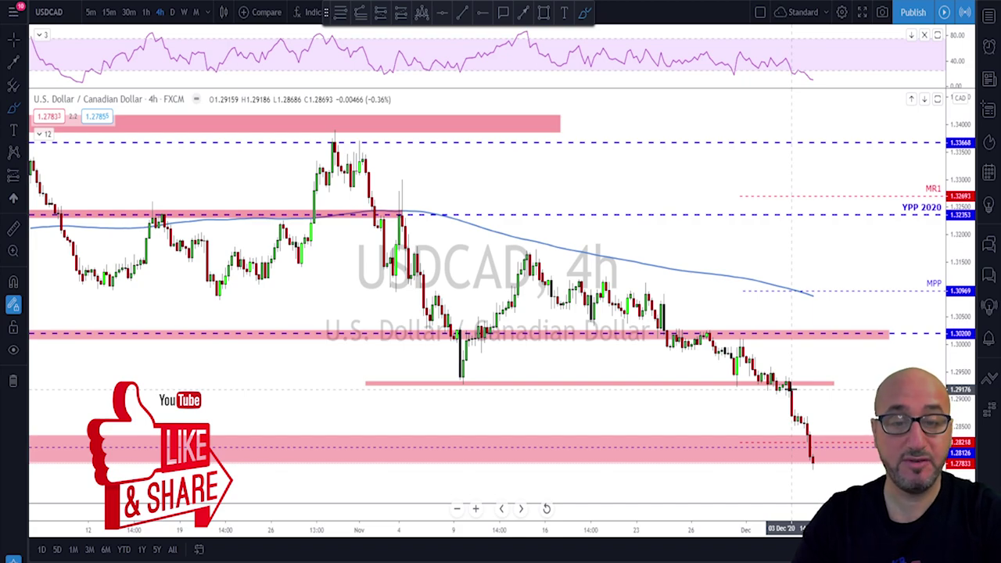
pyautogui.click(145, 12)
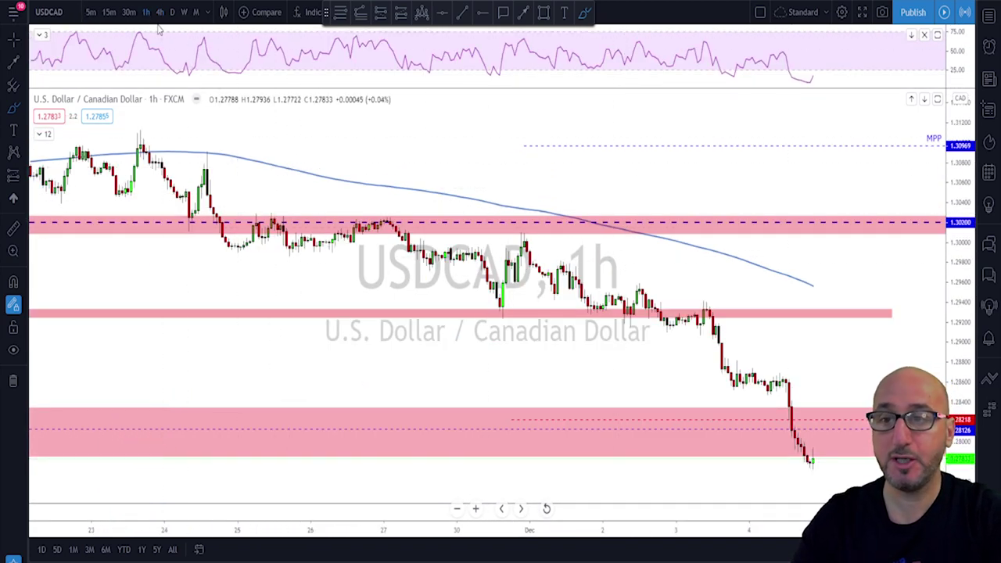
pyautogui.click(160, 11)
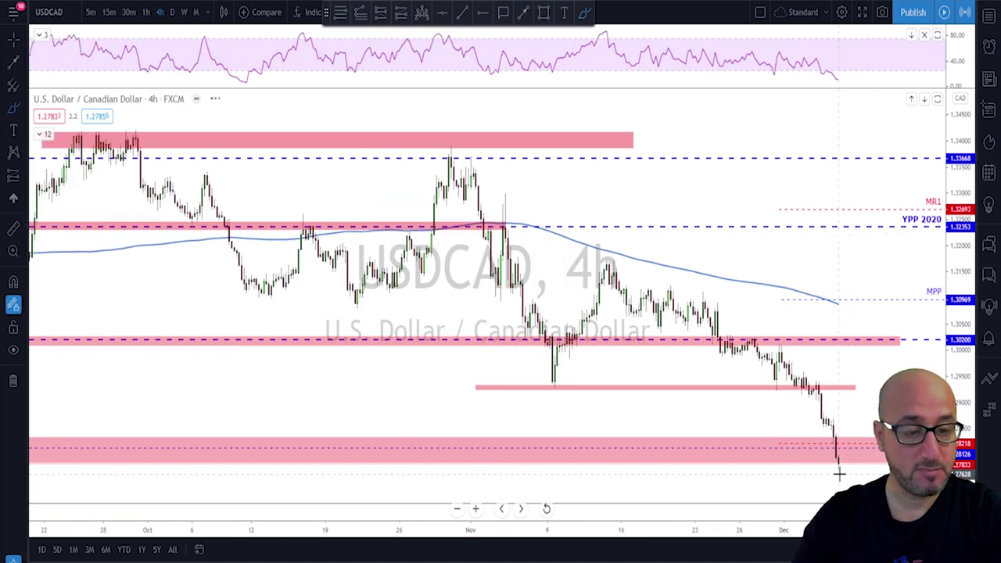
pyautogui.scroll(-2, 836, 467)
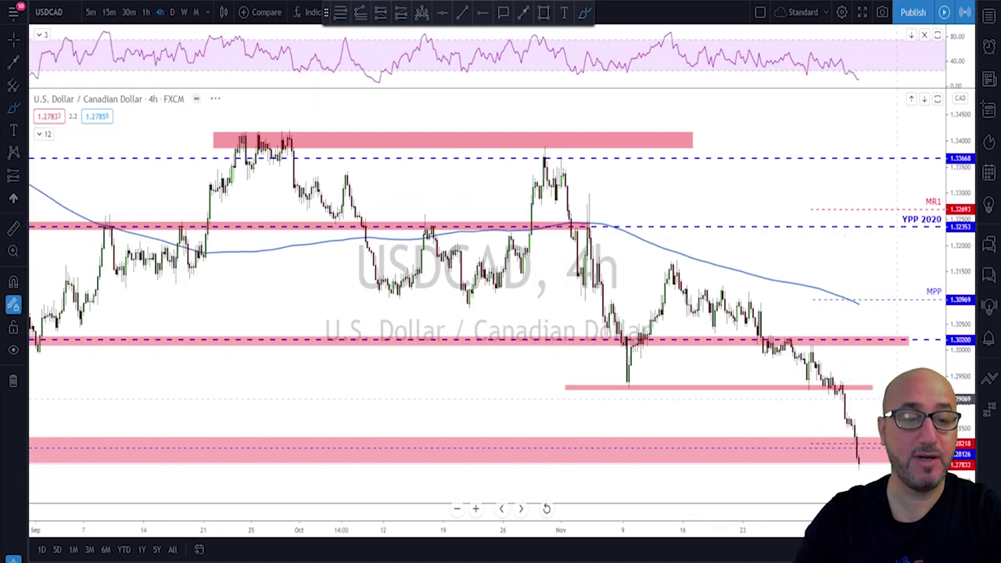
pyautogui.moveTo(892, 379); pyautogui.dragTo(786, 363)
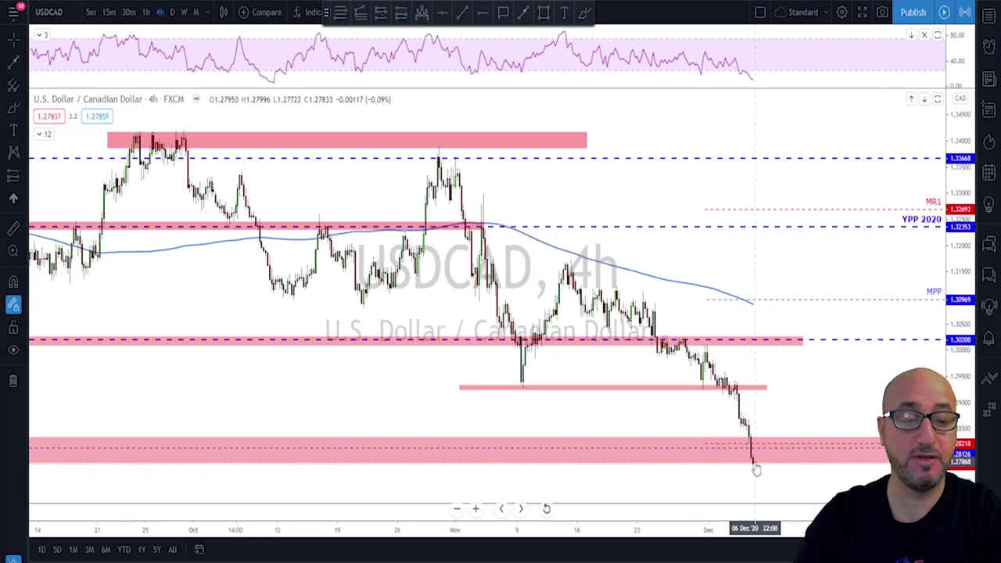
# - Brush a projected USDCAD rebound to the 1.2927 zone and a renewed fall, circle the zone's touches, and clear the marks
pyautogui.click(583, 11)
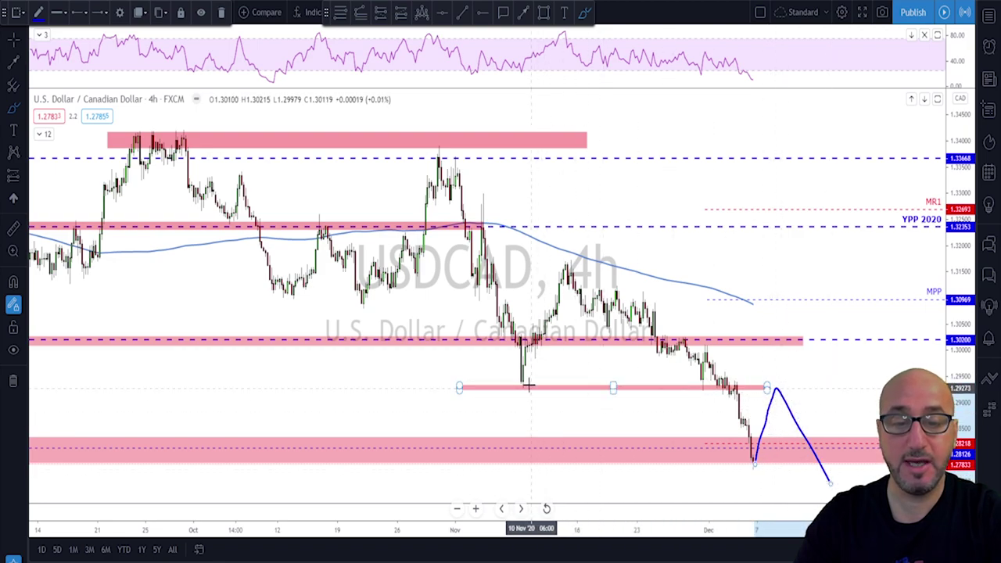
pyautogui.moveTo(521, 376)
pyautogui.mouseDown()
pyautogui.moveTo(532, 382)
pyautogui.moveTo(523, 379)
pyautogui.mouseUp()
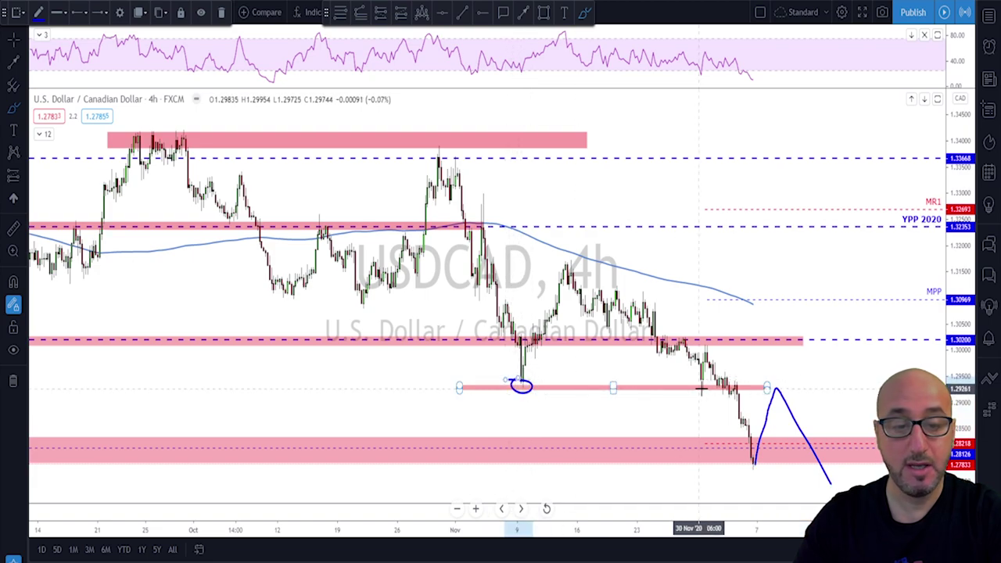
pyautogui.moveTo(706, 380)
pyautogui.mouseDown()
pyautogui.moveTo(744, 383)
pyautogui.moveTo(745, 393)
pyautogui.mouseUp()
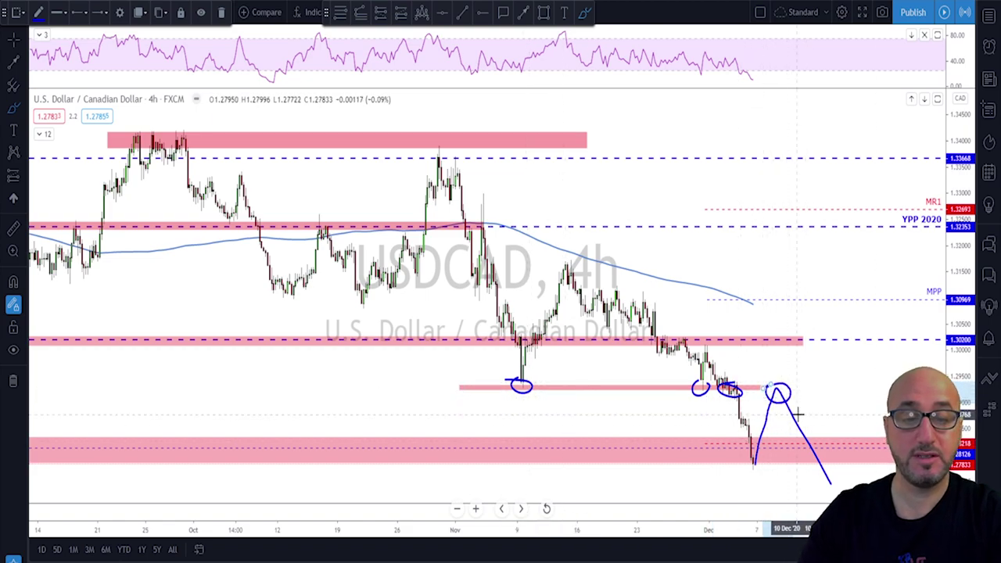
pyautogui.press('Delete')
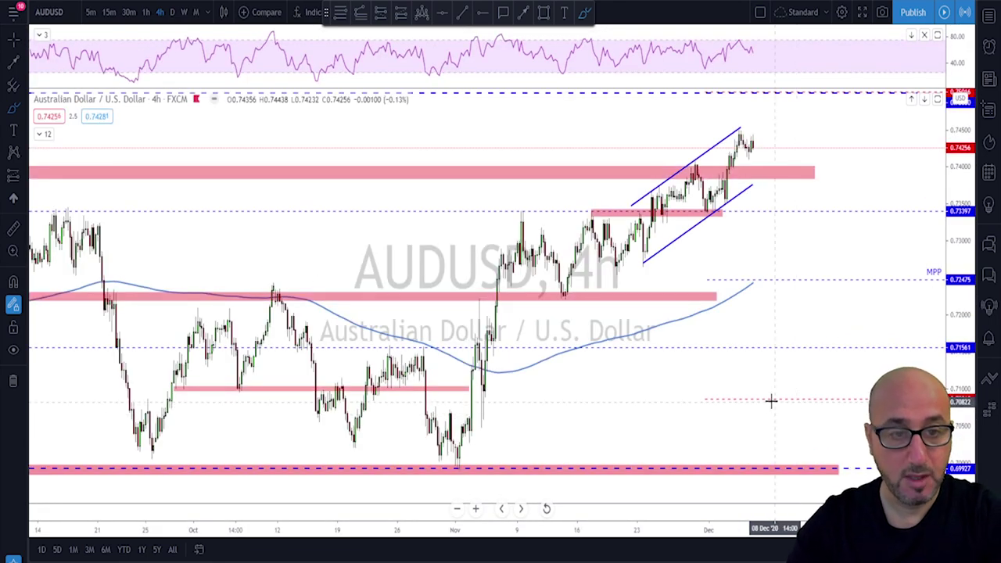
# - Review AUDUSD on the daily and weekly timeframes, widening the weekly view back to the 2017 and 2018 highs
pyautogui.click(172, 13)
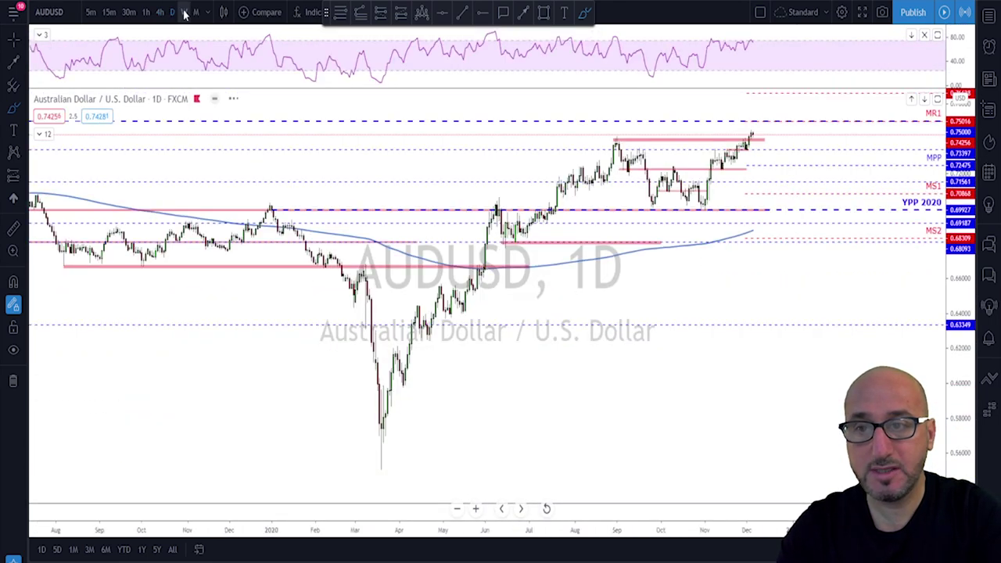
pyautogui.click(184, 13)
pyautogui.scroll(5, 656, 404)
pyautogui.scroll(3, 549, 375)
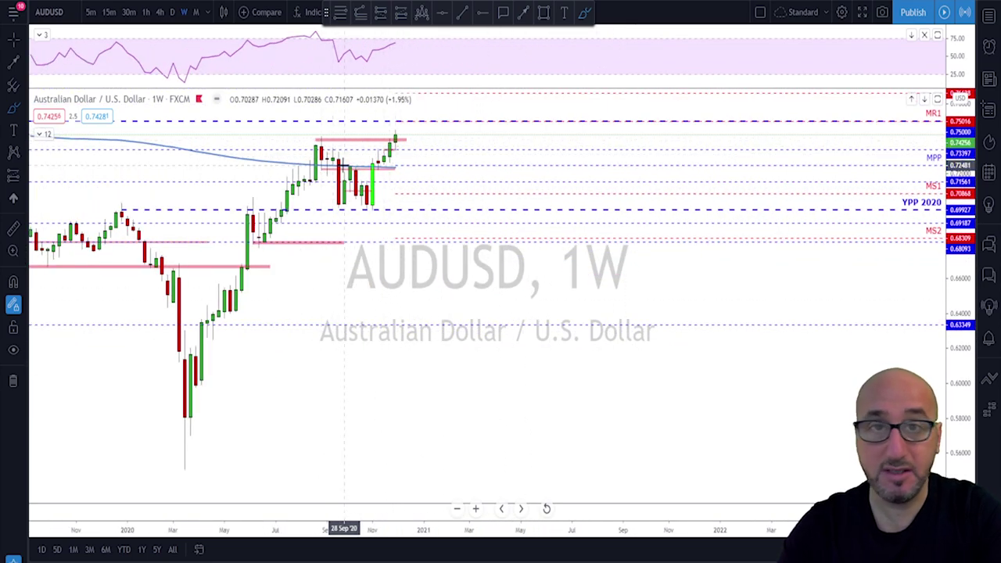
pyautogui.scroll(-5, 344, 141)
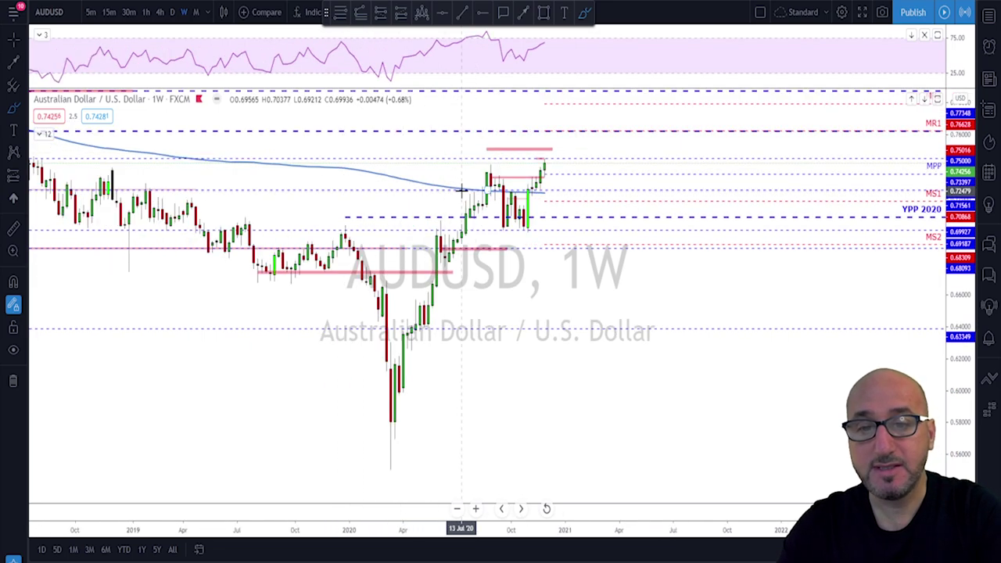
pyautogui.scroll(-2, 606, 238)
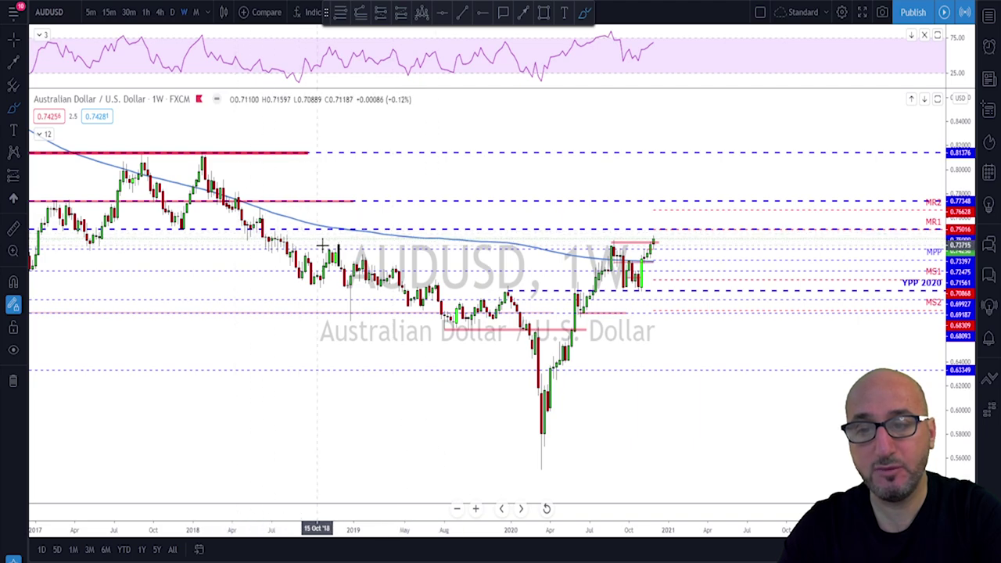
pyautogui.scroll(-1, 332, 249)
# - Circle AUDUSD's early 2018 high at the 0.81376 level and the lower reactions near 0.77348, and undo the circles
pyautogui.moveTo(325, 247); pyautogui.dragTo(304, 233)
pyautogui.moveTo(283, 188); pyautogui.dragTo(284, 192)
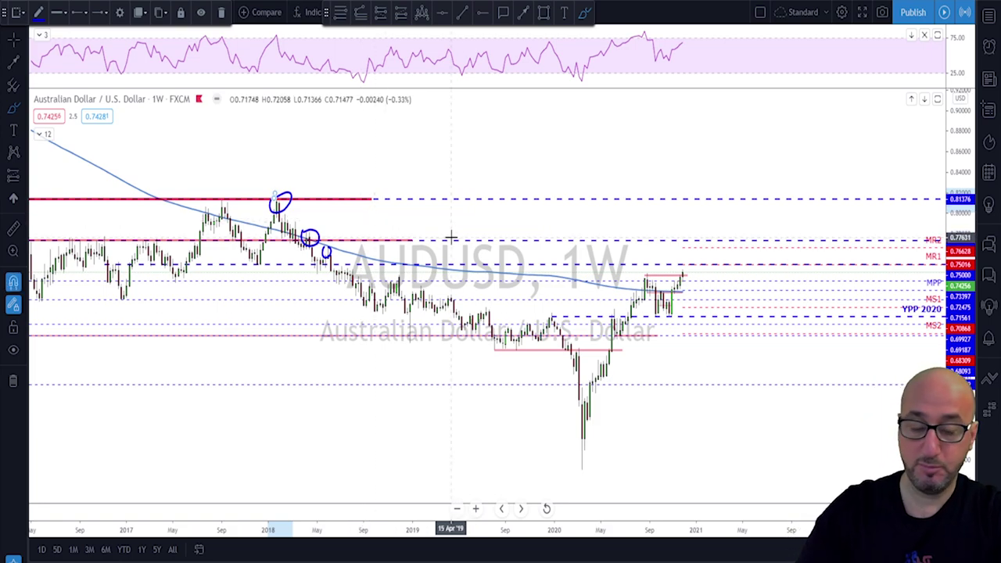
pyautogui.hotkey('ctrl', 'z')
pyautogui.hotkey('ctrl', 'z')
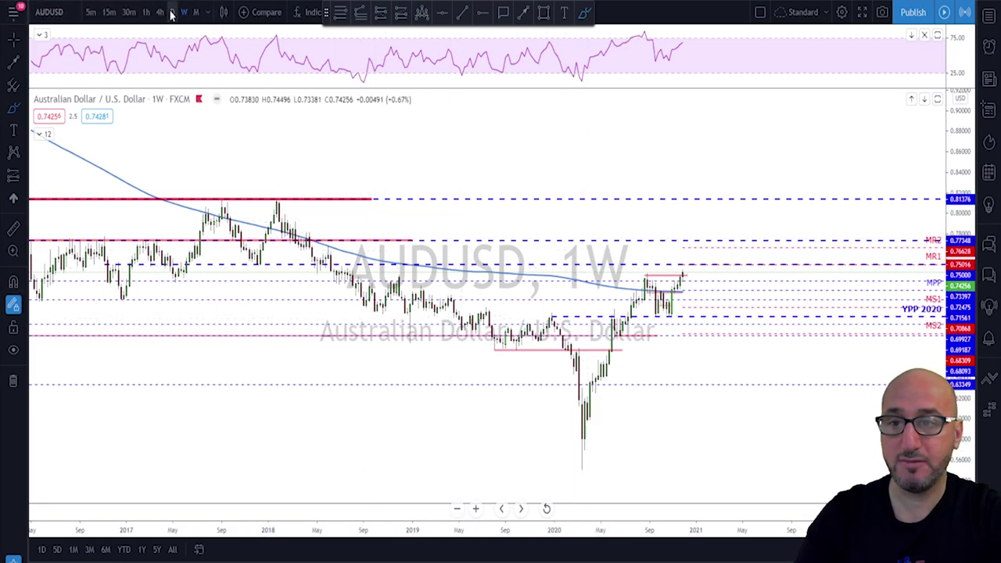
# - Compare AUDUSD's latest rise above the 0.74 zone on the daily and 4-hour timeframes, ending on the 4-hour chart
pyautogui.click(172, 13)
pyautogui.scroll(3, 693, 358)
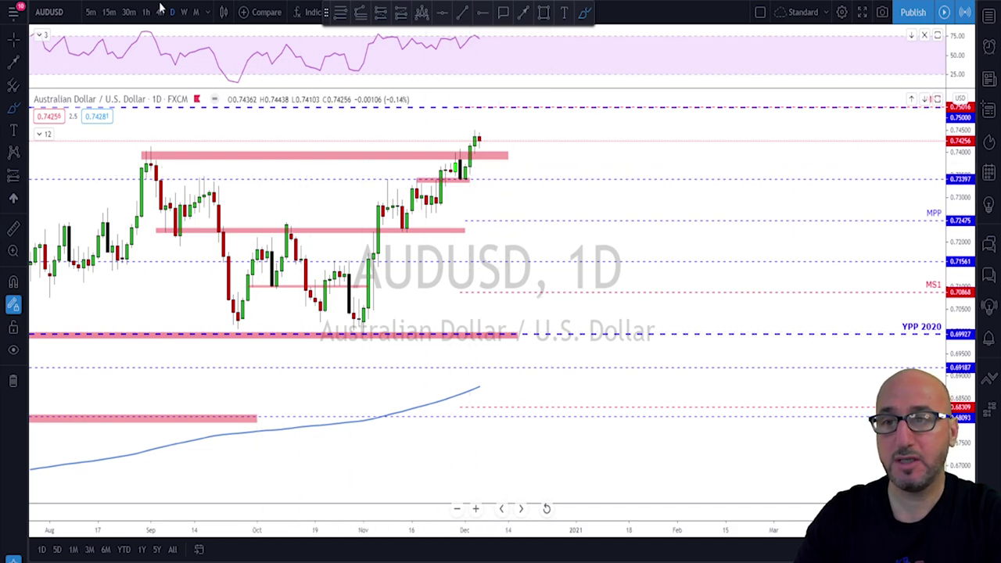
pyautogui.click(160, 12)
pyautogui.scroll(-3, 574, 167)
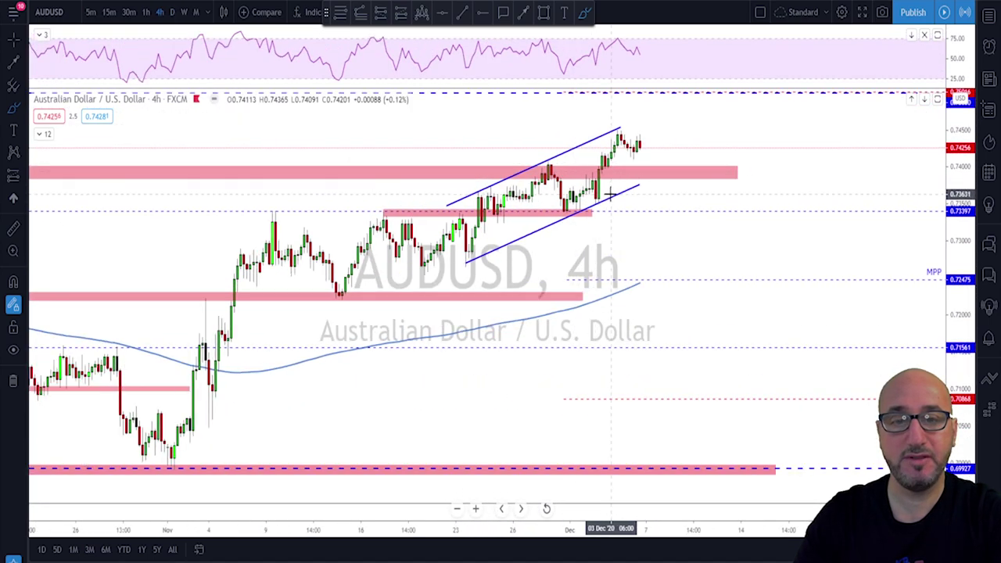
# - Delete the brush trace over the 4-hour channel's lower line and extend that line to 9 December 2020, about 0.7405
pyautogui.moveTo(472, 251)
pyautogui.mouseDown()
pyautogui.moveTo(551, 176)
pyautogui.moveTo(602, 180)
pyautogui.moveTo(619, 138)
pyautogui.moveTo(639, 184)
pyautogui.mouseUp()
pyautogui.press('Delete')
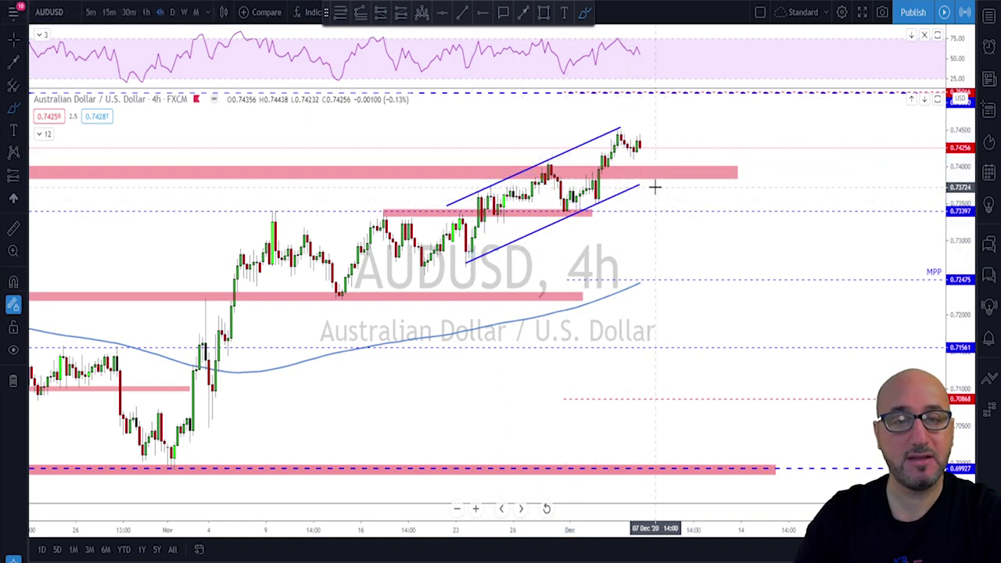
pyautogui.rightClick(640, 186)
pyautogui.press('Escape')
pyautogui.moveTo(640, 186); pyautogui.dragTo(684, 163)
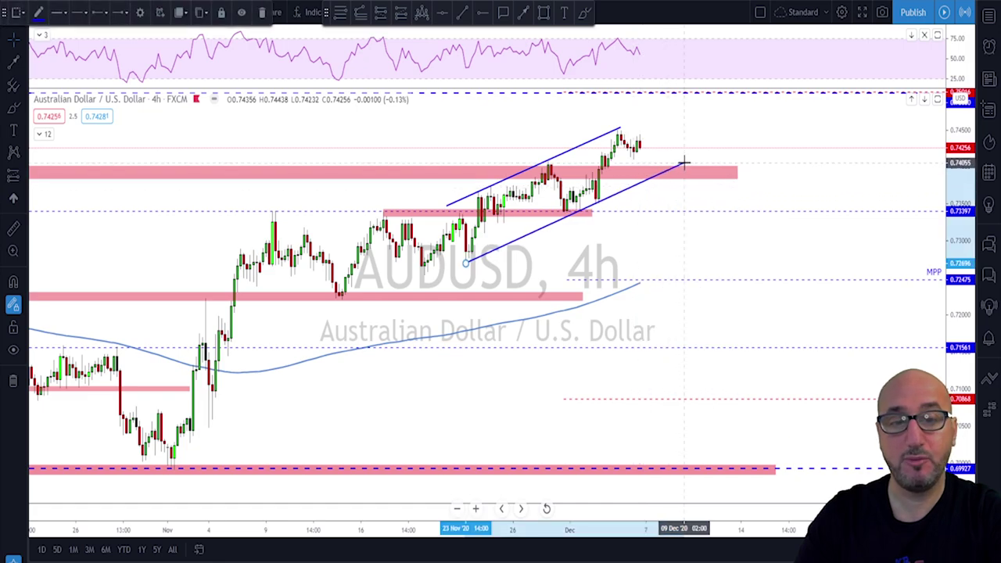
# - Replace the channel's upper line with a copy of the lower line placed parallel along the highs
pyautogui.click(621, 129)
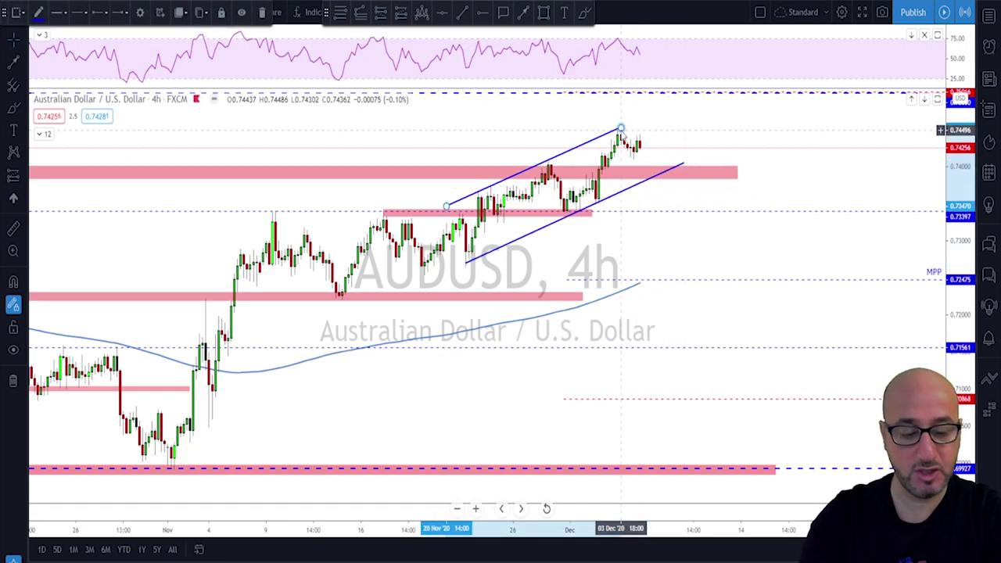
pyautogui.press('Delete')
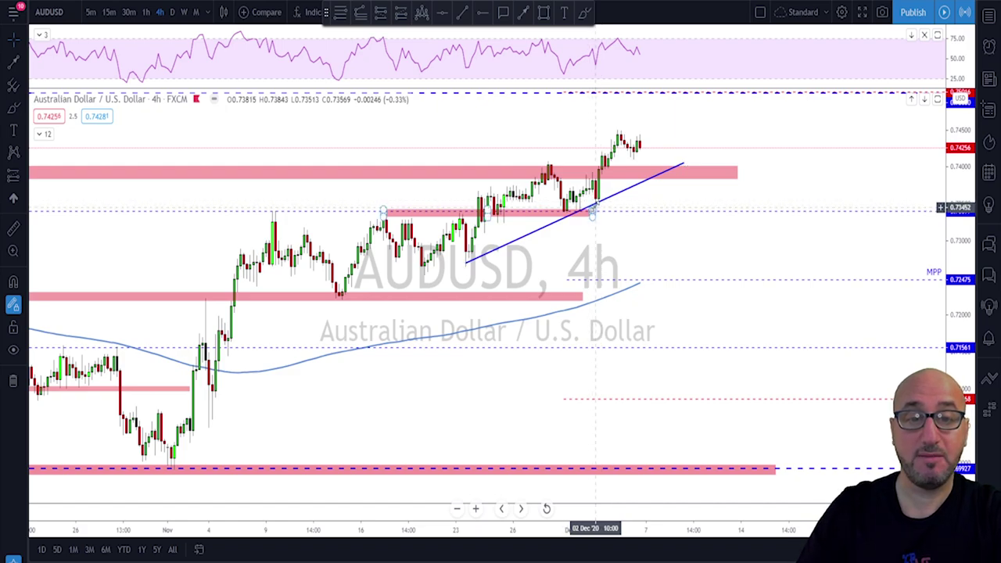
pyautogui.moveTo(603, 207); pyautogui.dragTo(579, 134)
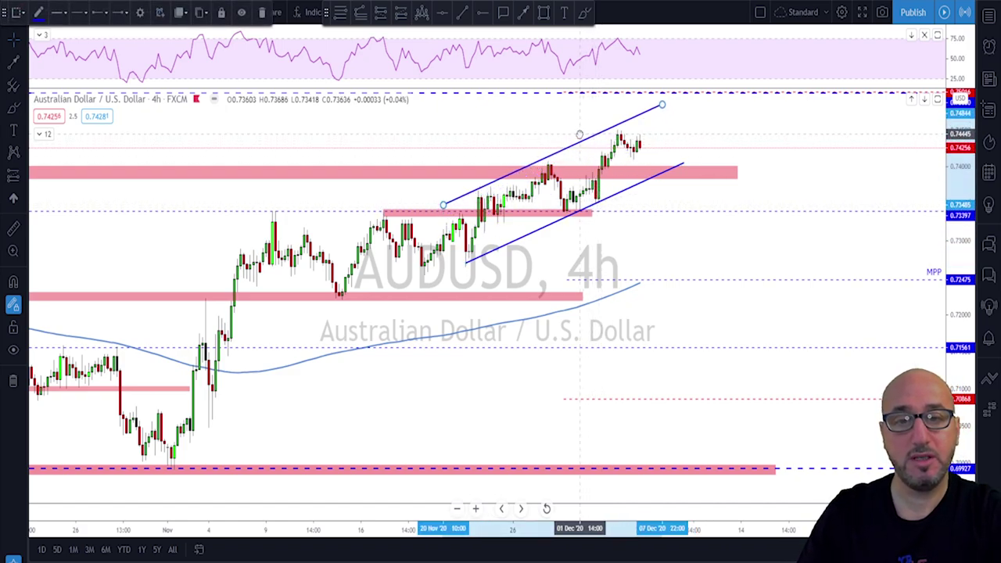
# - Brush a projected AUDUSD pullback to the channel's lower line with a rebound towards the upper line, and undo it
pyautogui.click(584, 14)
pyautogui.moveTo(637, 141)
pyautogui.mouseDown()
pyautogui.moveTo(652, 168)
pyautogui.moveTo(672, 118)
pyautogui.moveTo(680, 129)
pyautogui.mouseUp()
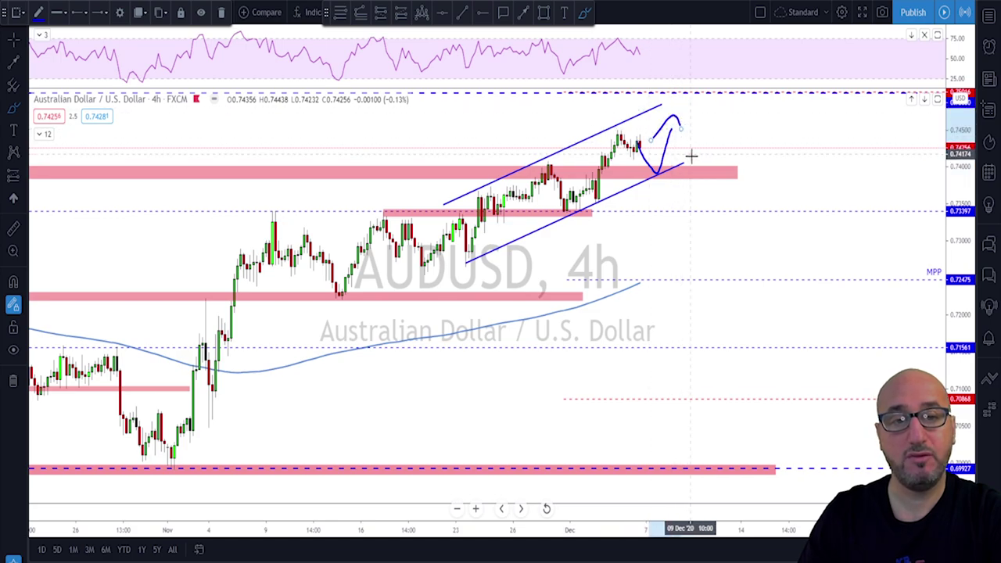
pyautogui.hotkey('ctrl', 'z')
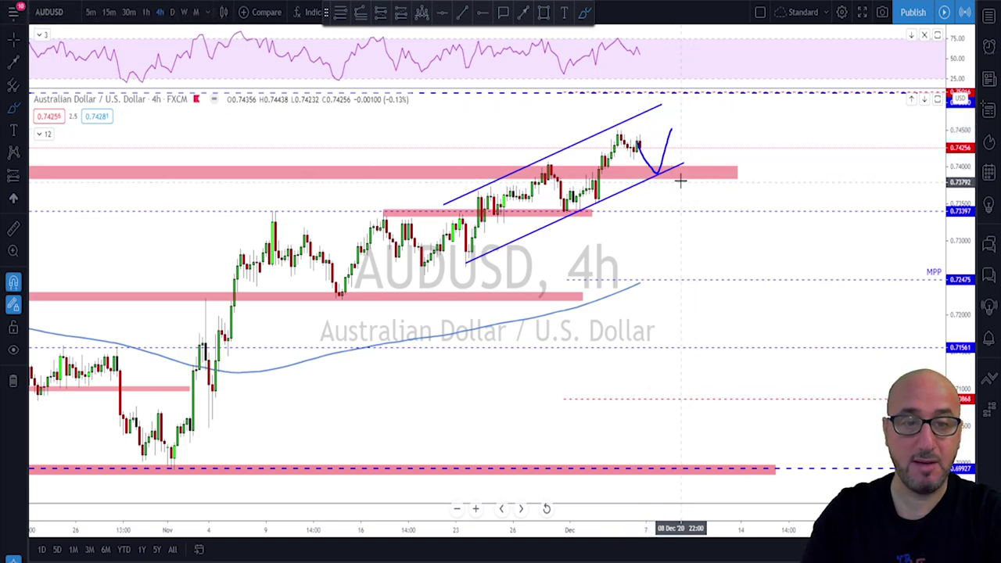
pyautogui.hotkey('ctrl', 'z')
# - Brush a projected channel break, retest and fall to a circled target at 0.72475, and stretch the 0.722 zone to 17 December
pyautogui.moveTo(636, 142)
pyautogui.mouseDown()
pyautogui.moveTo(652, 209)
pyautogui.moveTo(670, 162)
pyautogui.moveTo(708, 283)
pyautogui.moveTo(717, 282)
pyautogui.mouseUp()
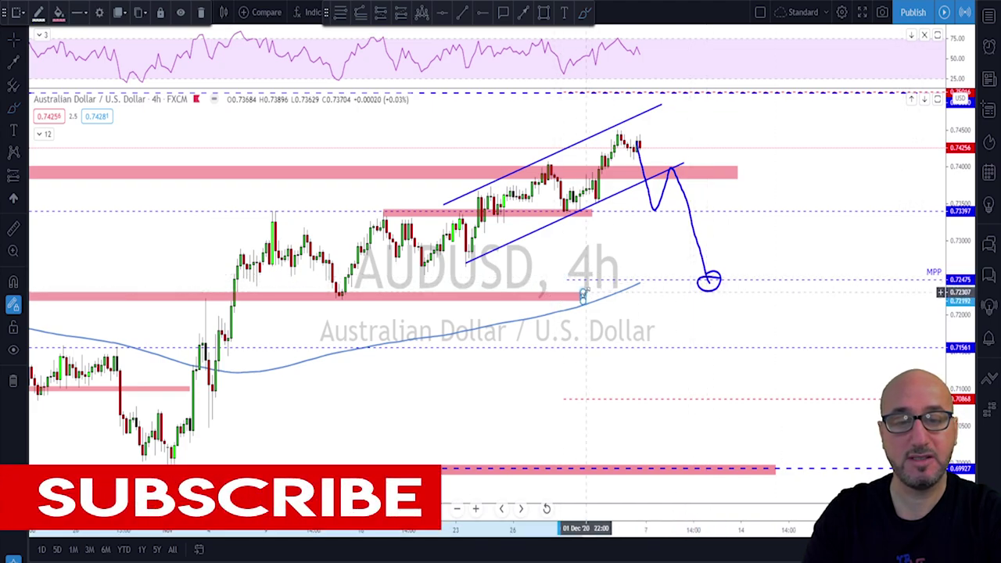
pyautogui.moveTo(582, 296); pyautogui.dragTo(797, 294)
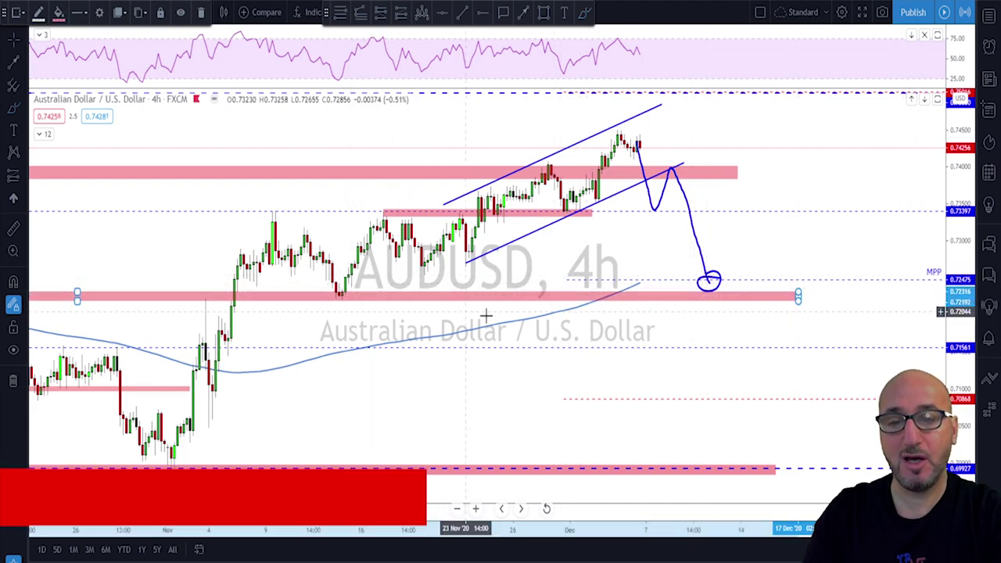
pyautogui.scroll(-5, 475, 312)
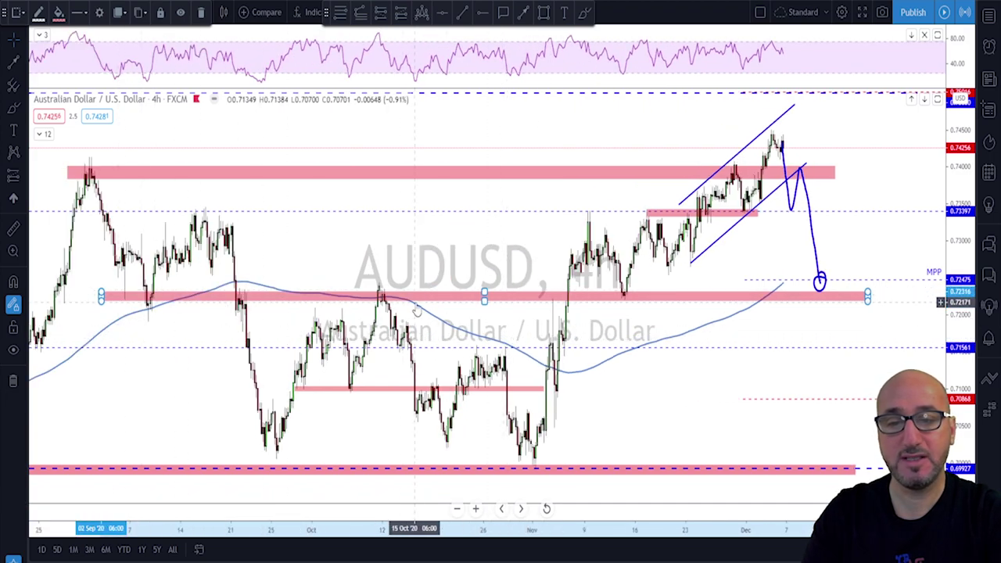
pyautogui.scroll(2, 727, 307)
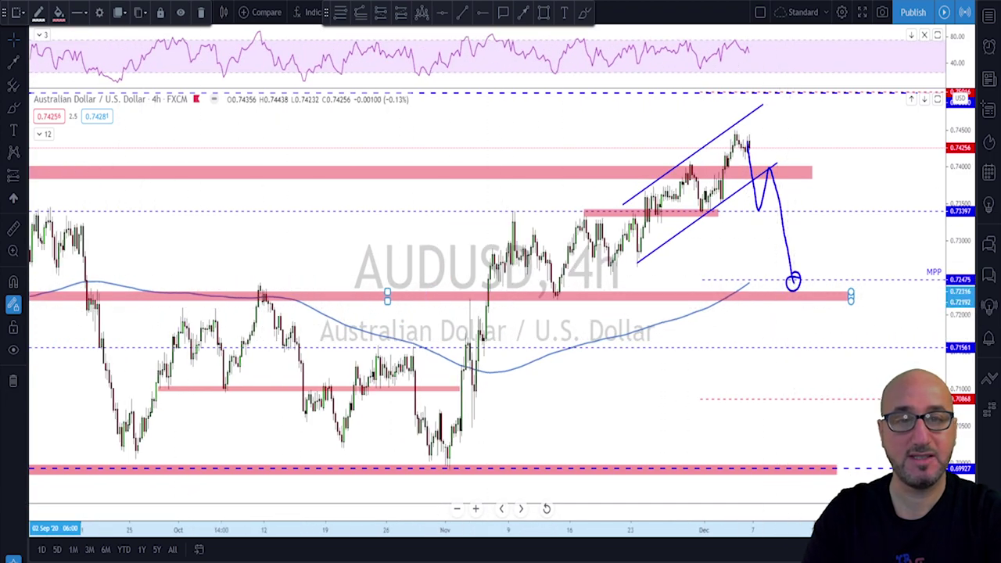
# - Brush a projected AUDUSD rebound from the circled 0.72475 target, and undo the projection marks and the zone extension
pyautogui.click(586, 13)
pyautogui.moveTo(791, 282); pyautogui.dragTo(826, 233)
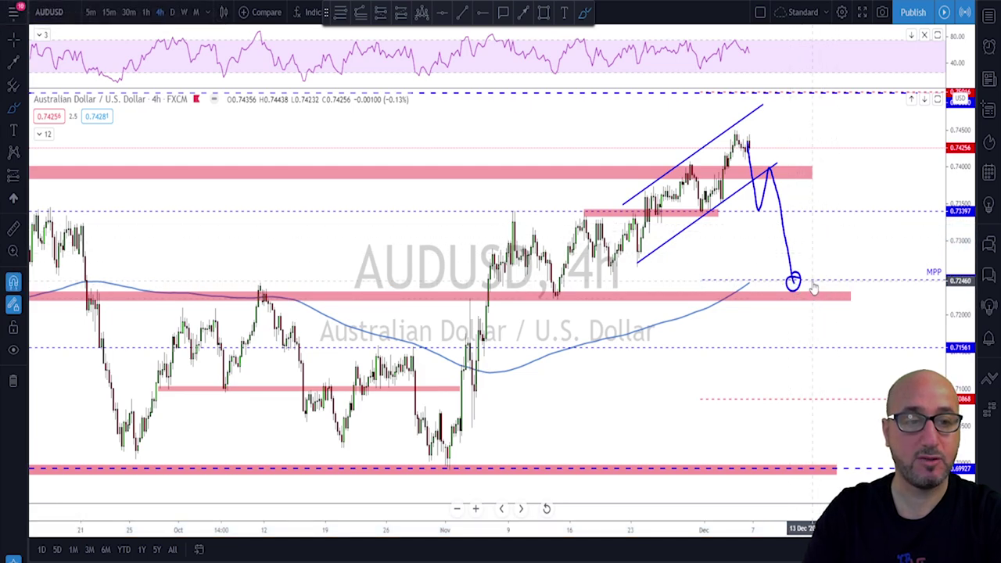
pyautogui.hotkey('ctrl', 'z')
pyautogui.hotkey('ctrl', 'z')
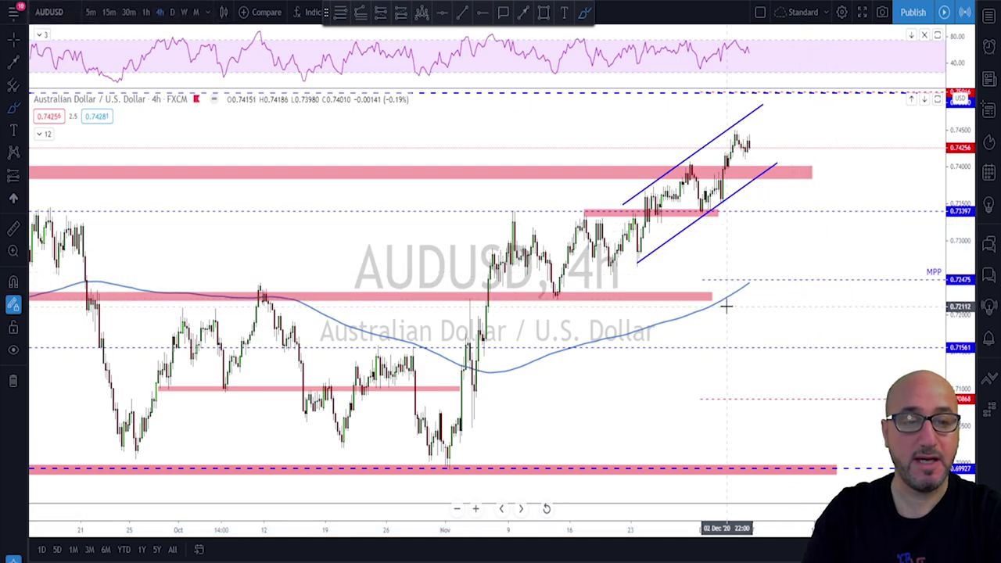
# - Extend AUDUSD's 0.722 support zone past the latest 4-hour candles to mid-December
pyautogui.click(710, 292)
pyautogui.moveTo(710, 293); pyautogui.dragTo(859, 291)
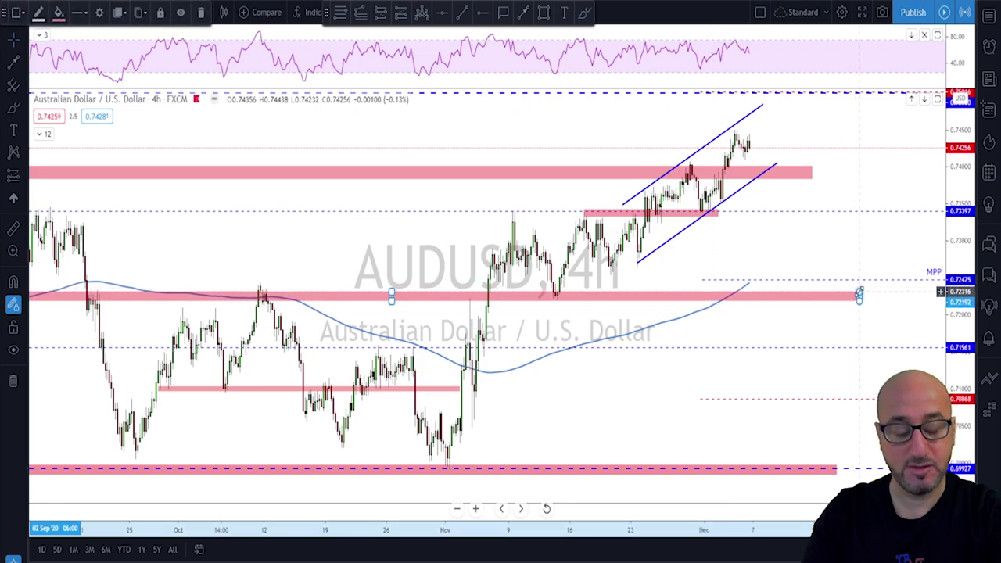
# - Open the NZDUSD chart on the weekly timeframe and examine the price action from 2017 to the latest candle
pyautogui.press('Down')
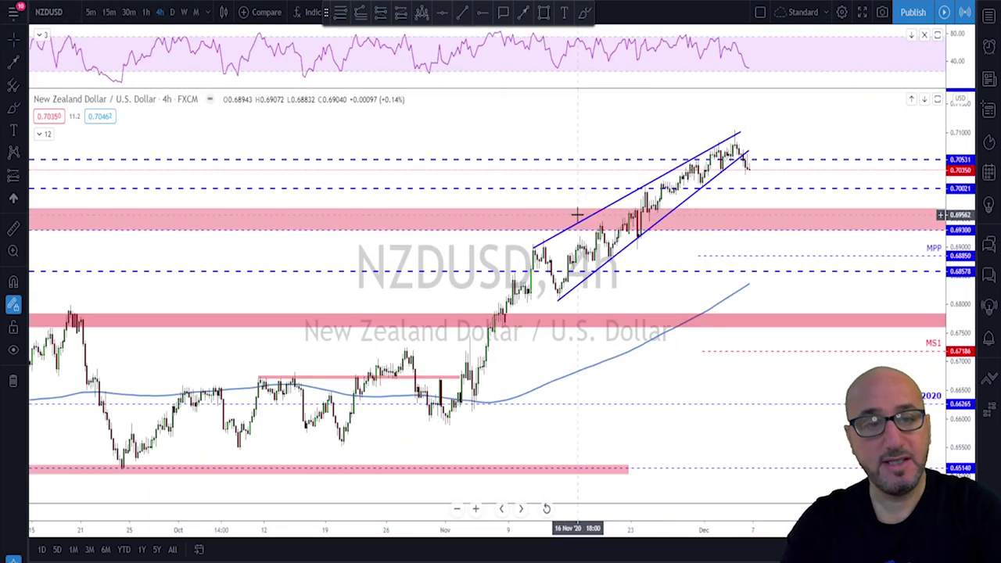
pyautogui.click(184, 14)
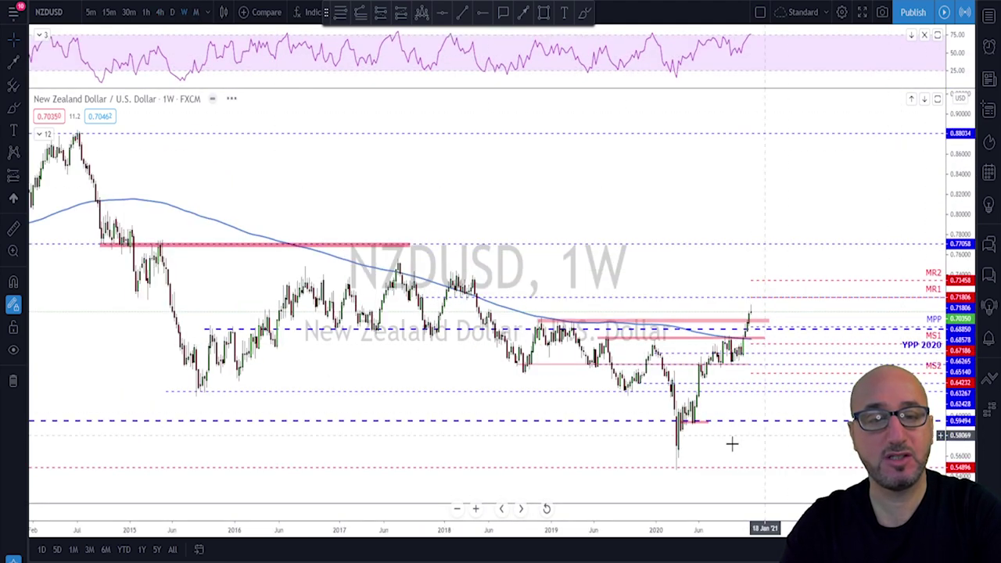
pyautogui.rightClick(663, 378)
pyautogui.moveTo(690, 225); pyautogui.dragTo(750, 254)
pyautogui.scroll(1, 735, 259)
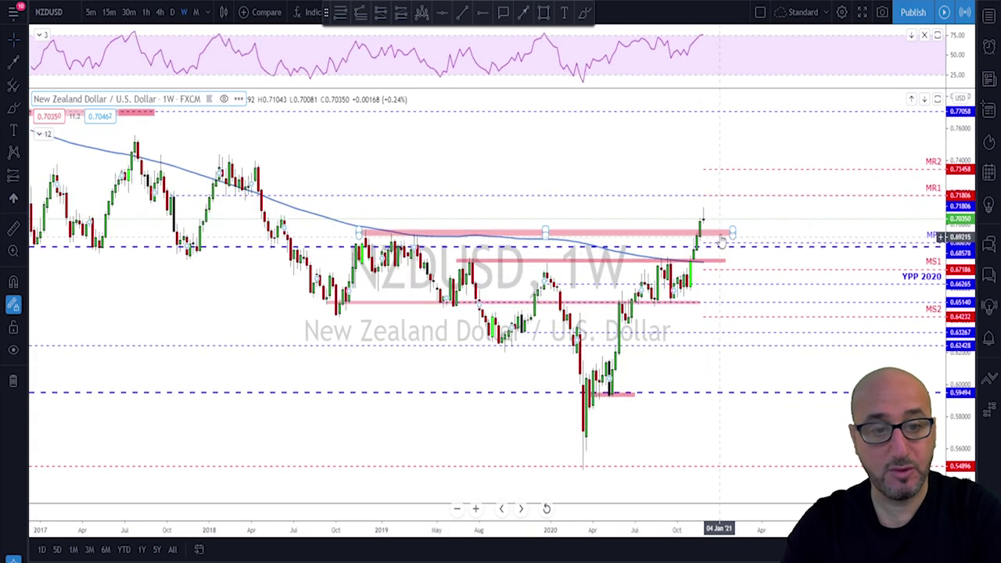
# - Circle the latest NZDUSD weekly candle above the 0.693 zone with the brush, and undo the circle
pyautogui.click(586, 12)
pyautogui.moveTo(702, 205); pyautogui.dragTo(709, 211)
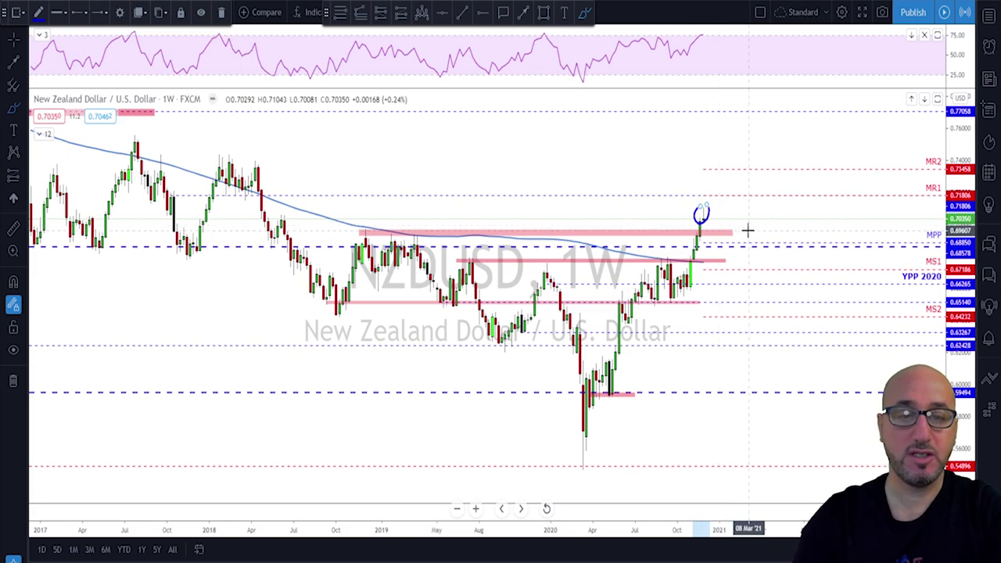
pyautogui.hotkey('ctrl', 'z')
# - Brush NZDUSD's weekly rise from the 0.65140 support to the latest high, mark the broken zone's late 2018 start, and undo both
pyautogui.moveTo(652, 302)
pyautogui.mouseDown()
pyautogui.moveTo(659, 281)
pyautogui.moveTo(677, 293)
pyautogui.moveTo(704, 207)
pyautogui.mouseUp()
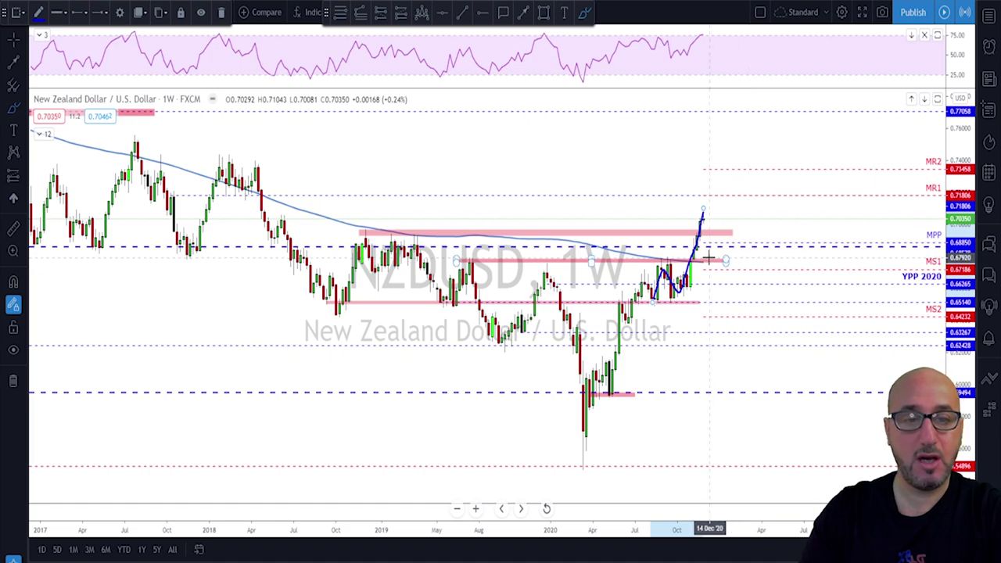
pyautogui.moveTo(375, 229)
pyautogui.mouseDown()
pyautogui.moveTo(374, 244)
pyautogui.moveTo(404, 223)
pyautogui.moveTo(359, 235)
pyautogui.mouseUp()
pyautogui.hotkey('ctrl', 'z')
pyautogui.hotkey('ctrl', 'z')
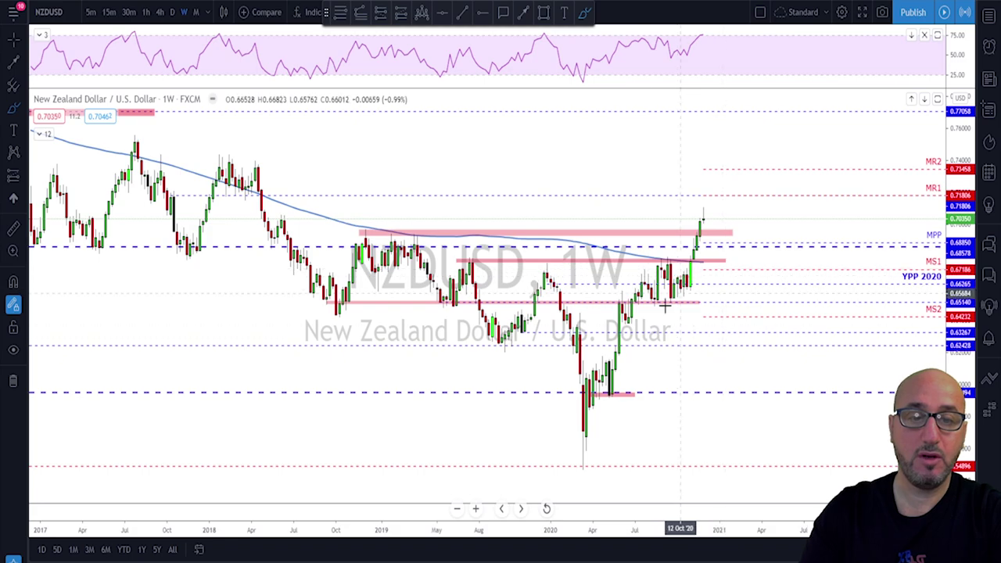
# - Switch NZDUSD to the daily timeframe and brush the November rise through the 0.693 zone to the early December high
pyautogui.scroll(2, 698, 226)
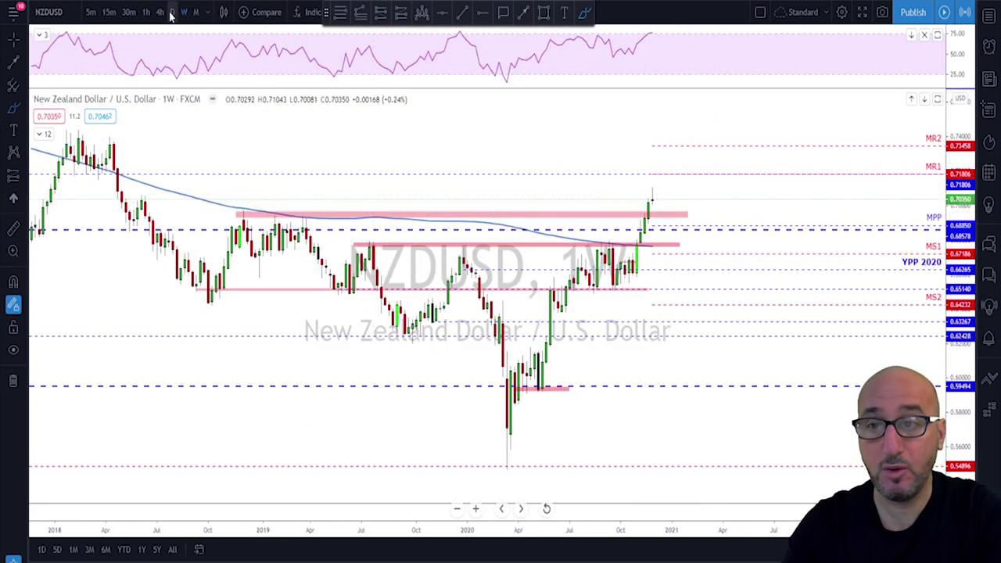
pyautogui.click(172, 13)
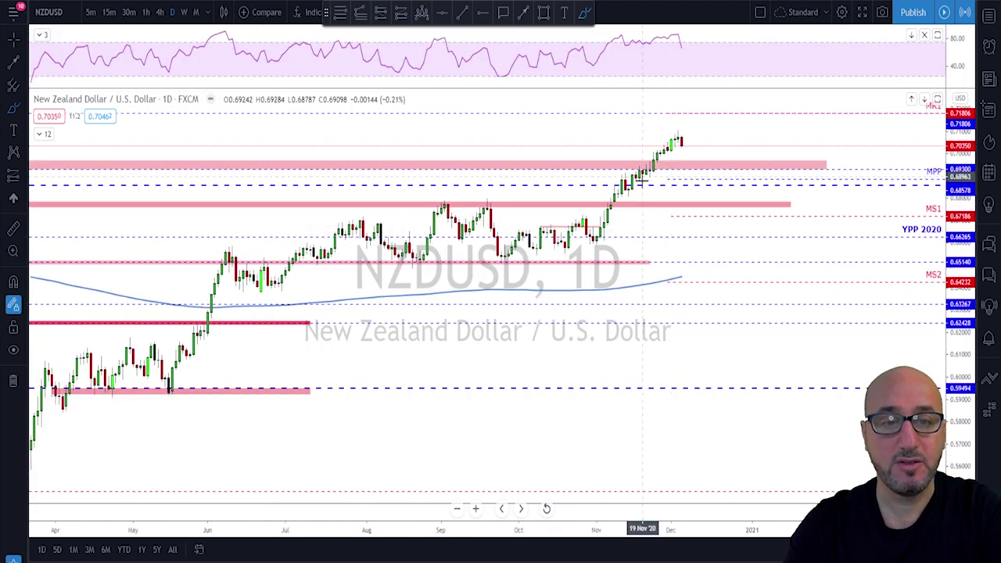
pyautogui.moveTo(583, 197)
pyautogui.mouseDown()
pyautogui.moveTo(607, 156)
pyautogui.moveTo(652, 134)
pyautogui.mouseUp()
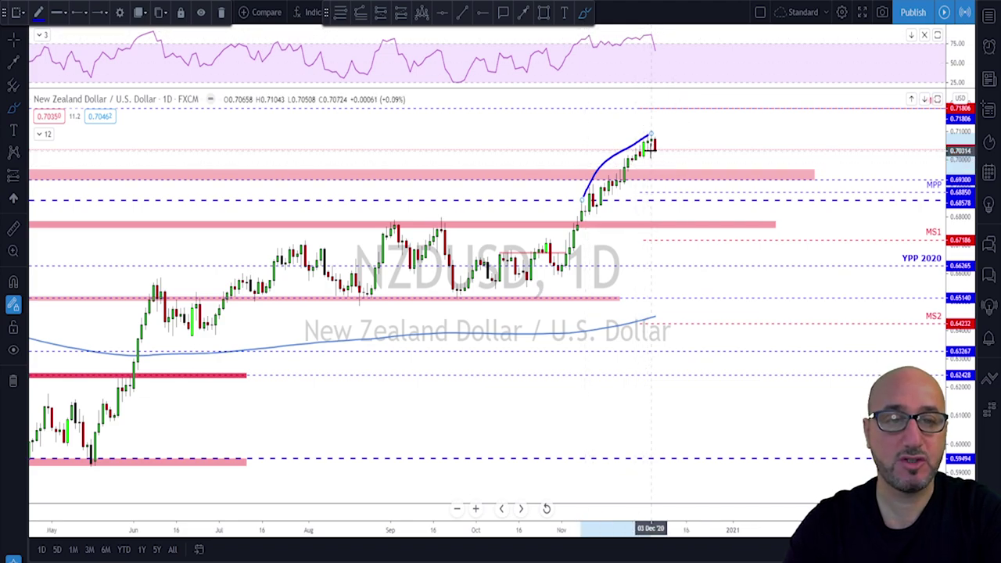
pyautogui.scroll(-3, 651, 142)
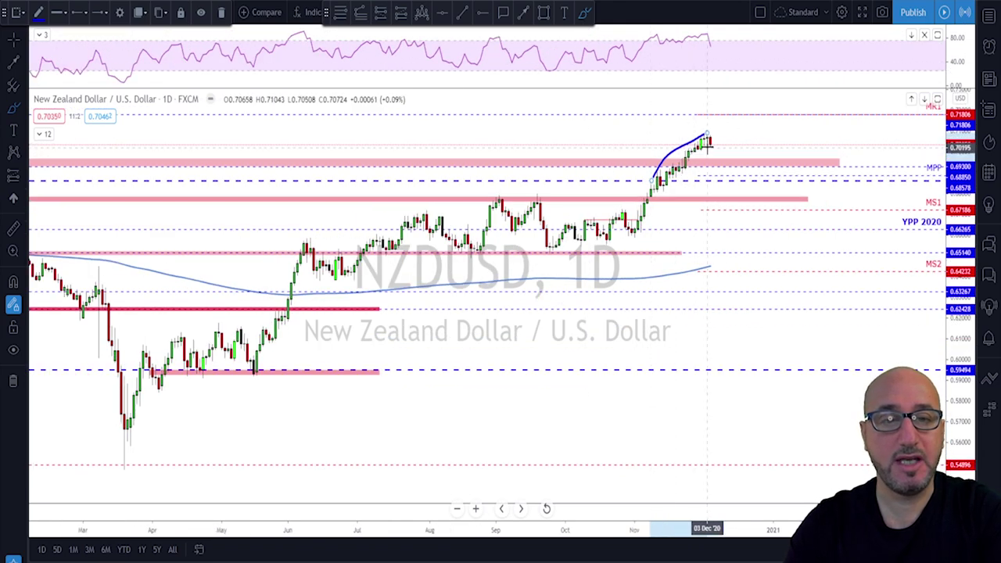
# - Brush a projected NZDUSD daily pullback to the zone just above MS1 with an upward rebound, and clear all brush marks
pyautogui.moveTo(717, 167)
pyautogui.mouseDown()
pyautogui.moveTo(727, 189)
pyautogui.moveTo(758, 148)
pyautogui.moveTo(753, 166)
pyautogui.mouseUp()
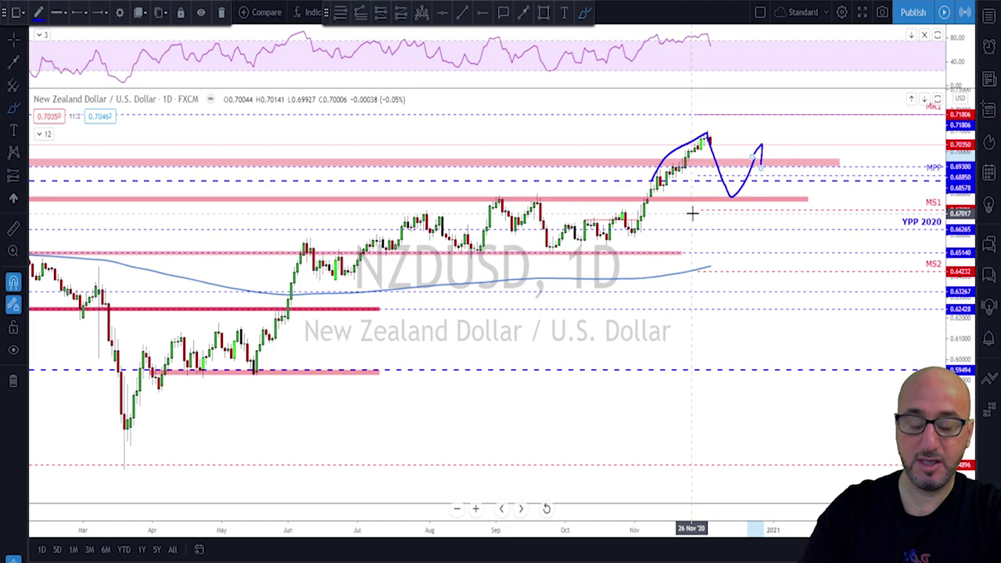
pyautogui.hotkey('ctrl', 'z')
pyautogui.hotkey('ctrl', 'z')
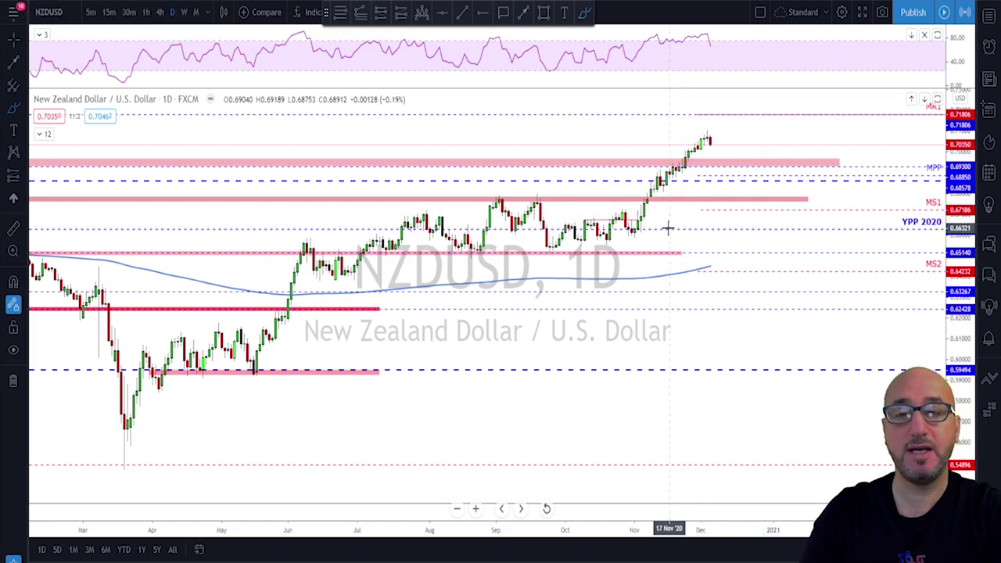
pyautogui.scroll(-3, 665, 226)
pyautogui.scroll(-1, 686, 226)
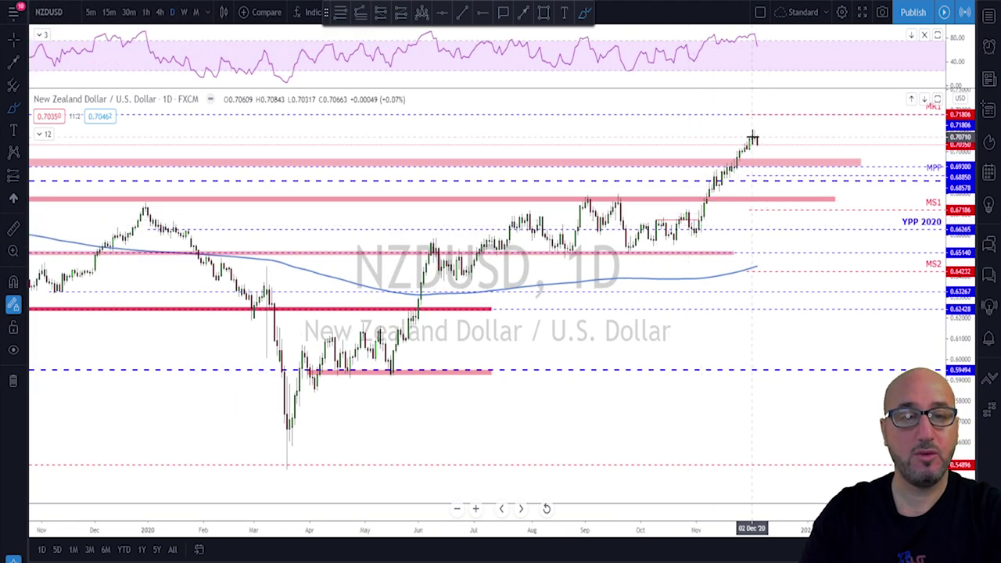
# - Brush a projected NZDUSD daily drop from the early December high to the zone just above MS1, and undo it
pyautogui.moveTo(752, 138); pyautogui.dragTo(772, 195)
pyautogui.hotkey('ctrl', 'z')
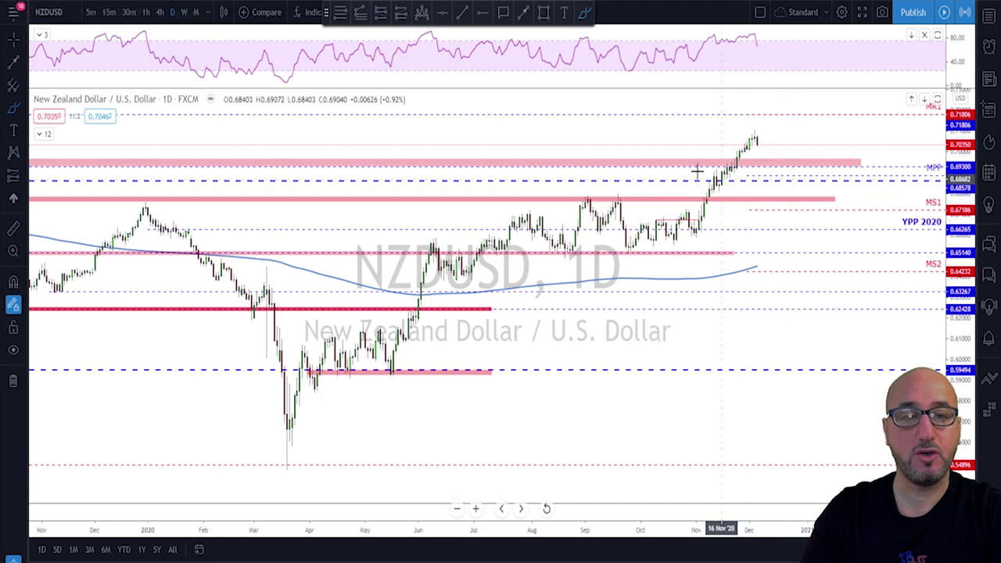
# - Switch NZDUSD to the 4-hour timeframe and frame the rising wedge with its latest candles
pyautogui.click(159, 12)
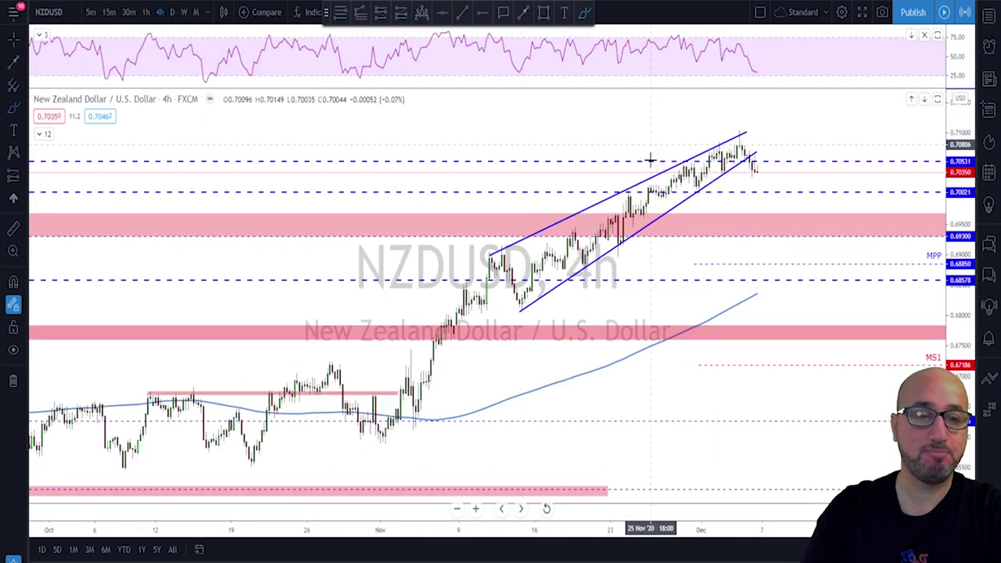
pyautogui.scroll(1, 774, 226)
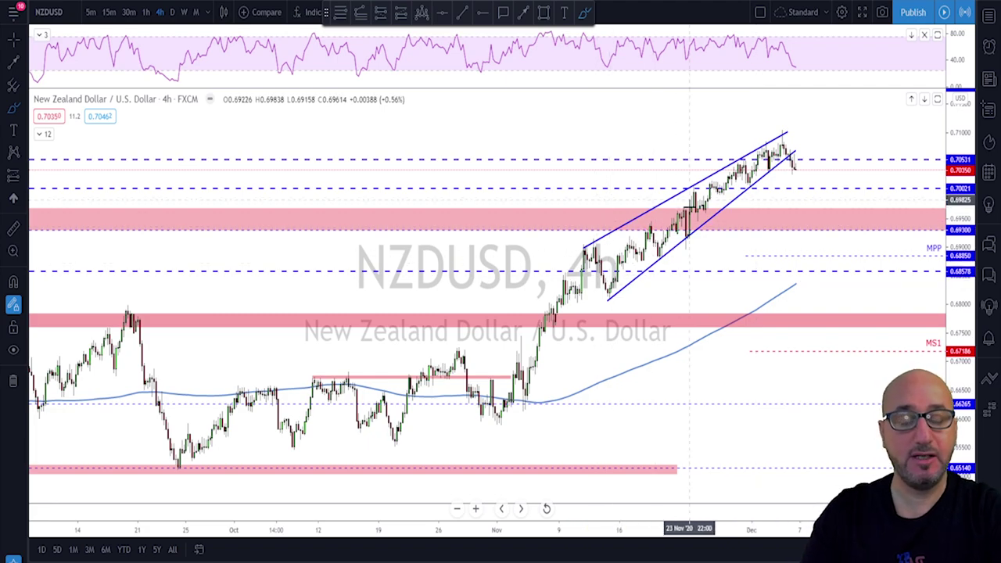
pyautogui.scroll(1, 764, 188)
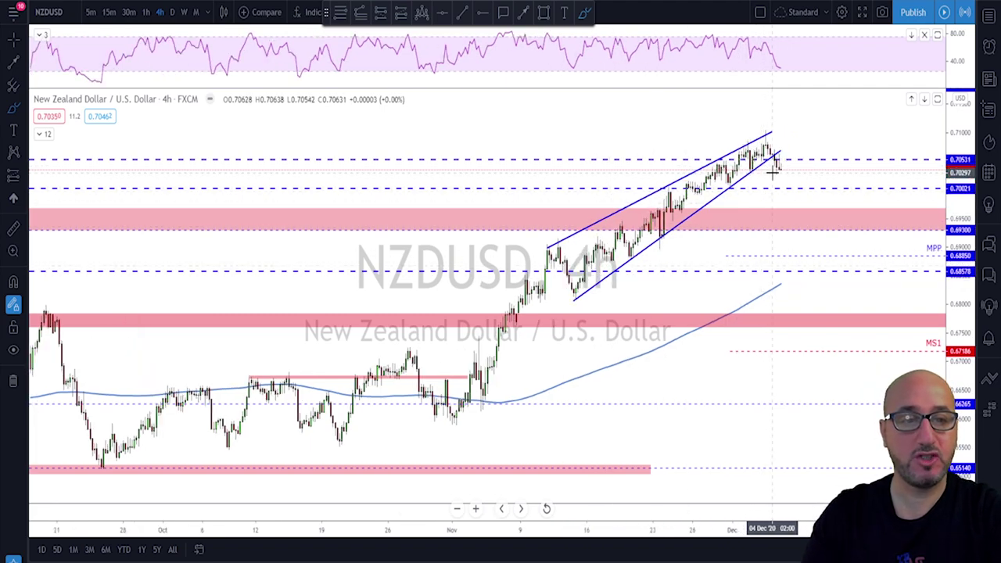
pyautogui.scroll(1, 762, 180)
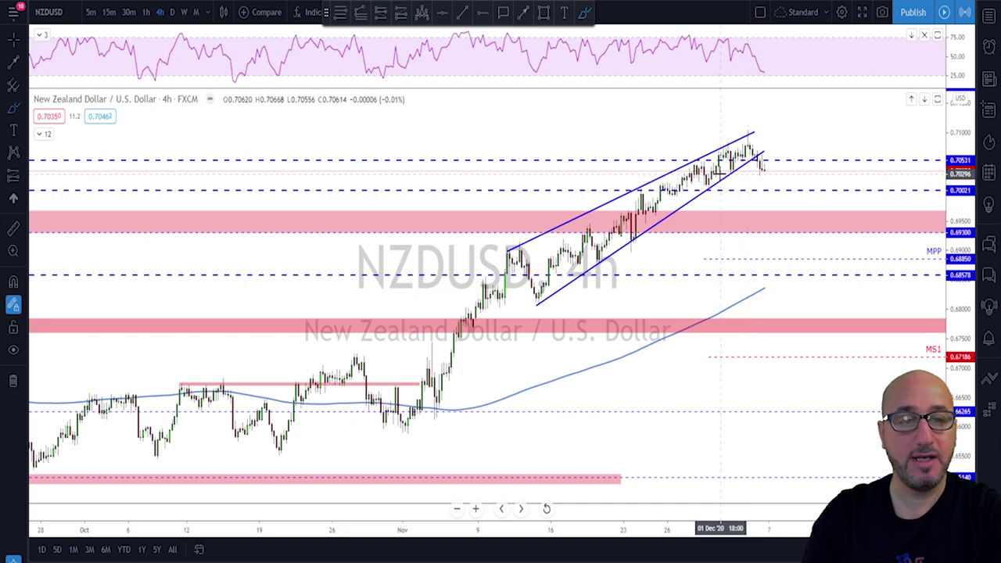
# - Brush the early December low and a drop below the 4-hour wedge towards the 0.693 zone, and undo the marks
pyautogui.moveTo(718, 173)
pyautogui.mouseDown()
pyautogui.moveTo(742, 171)
pyautogui.moveTo(766, 184)
pyautogui.moveTo(784, 213)
pyautogui.mouseUp()
pyautogui.hotkey('ctrl', 'z')
pyautogui.hotkey('ctrl', 'z')
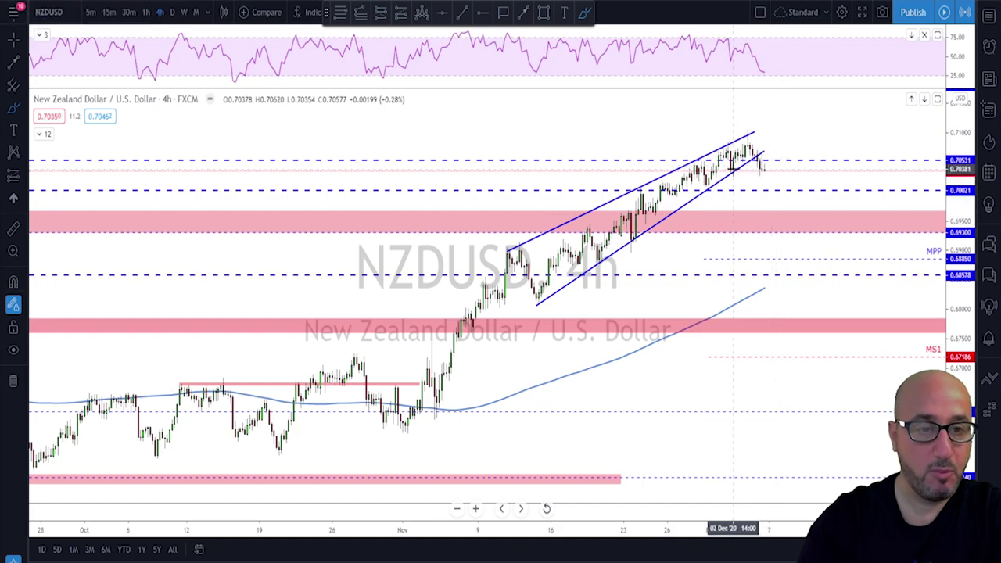
# - Brush a 4-hour support line below the wedge, a retest of 0.70531 and a projected fall to the 0.693 zone, and undo the marks
pyautogui.scroll(2, 719, 190)
pyautogui.moveTo(679, 173)
pyautogui.mouseDown()
pyautogui.moveTo(732, 171)
pyautogui.moveTo(727, 181)
pyautogui.mouseUp()
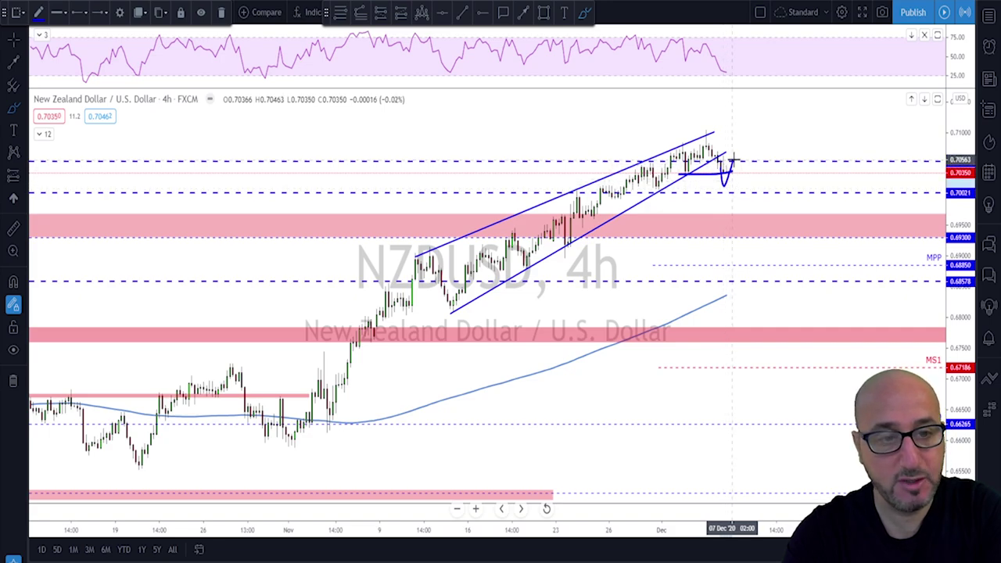
pyautogui.moveTo(734, 161)
pyautogui.mouseDown()
pyautogui.moveTo(763, 257)
pyautogui.moveTo(770, 236)
pyautogui.mouseUp()
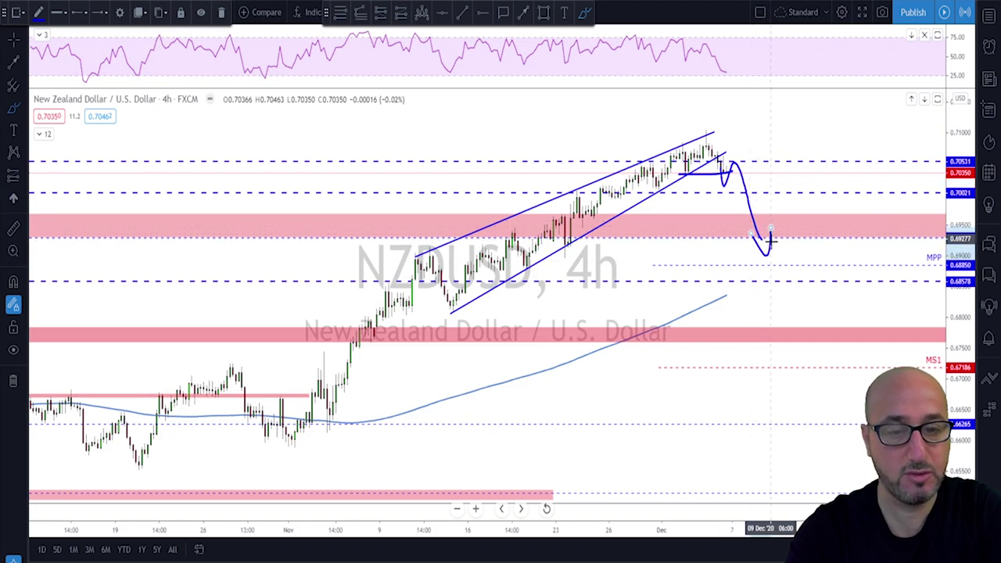
pyautogui.moveTo(467, 280)
pyautogui.mouseDown()
pyautogui.moveTo(451, 291)
pyautogui.moveTo(460, 314)
pyautogui.moveTo(482, 284)
pyautogui.mouseUp()
pyautogui.hotkey('ctrl', 'z')
pyautogui.hotkey('ctrl', 'z')
pyautogui.hotkey('ctrl', 'z')
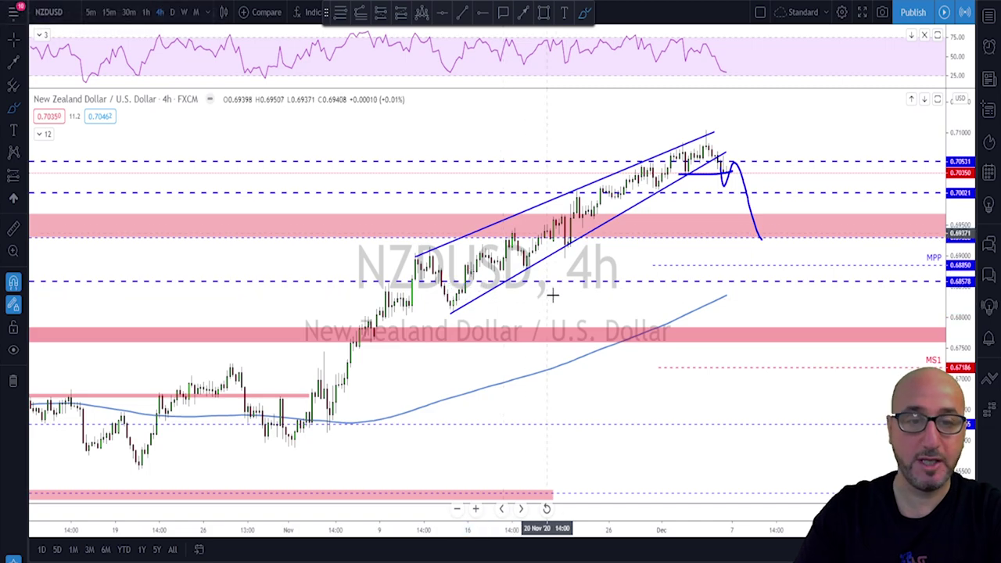
# - Switch the NZDUSD chart back to the daily timeframe
pyautogui.write('1d')
pyautogui.press('Return')
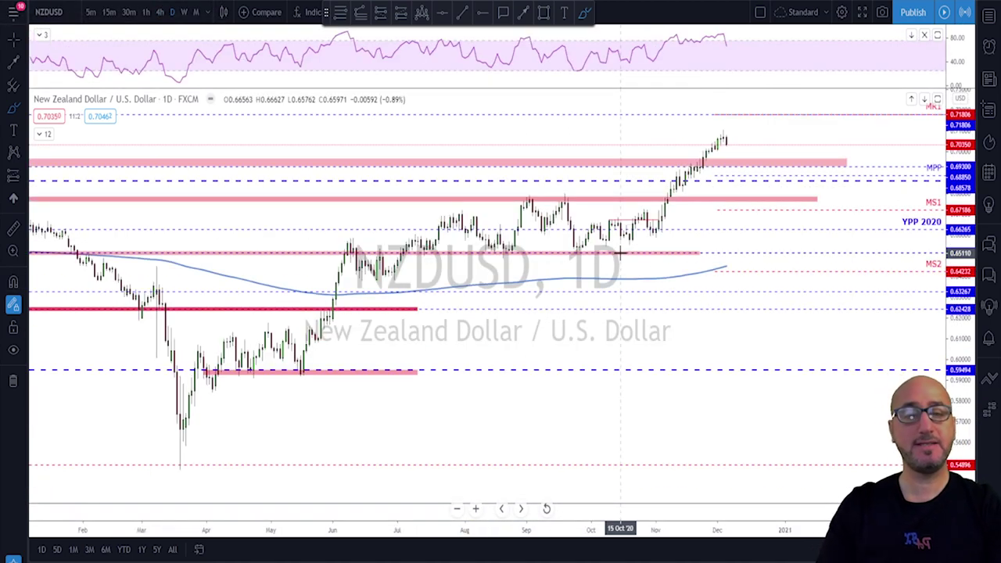